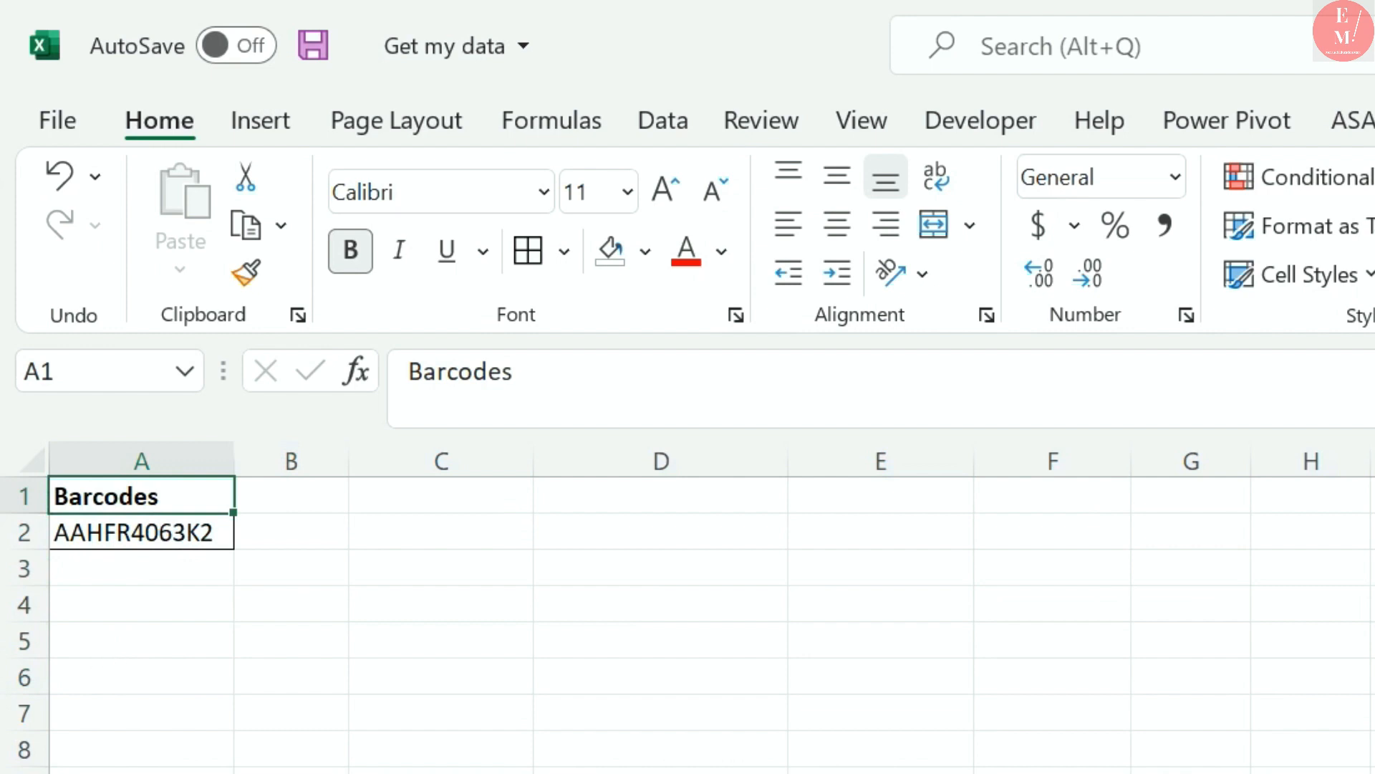
{"action": "left_click_drag", "start_coordinate": [108, 749], "coordinate": [1190, 772]}
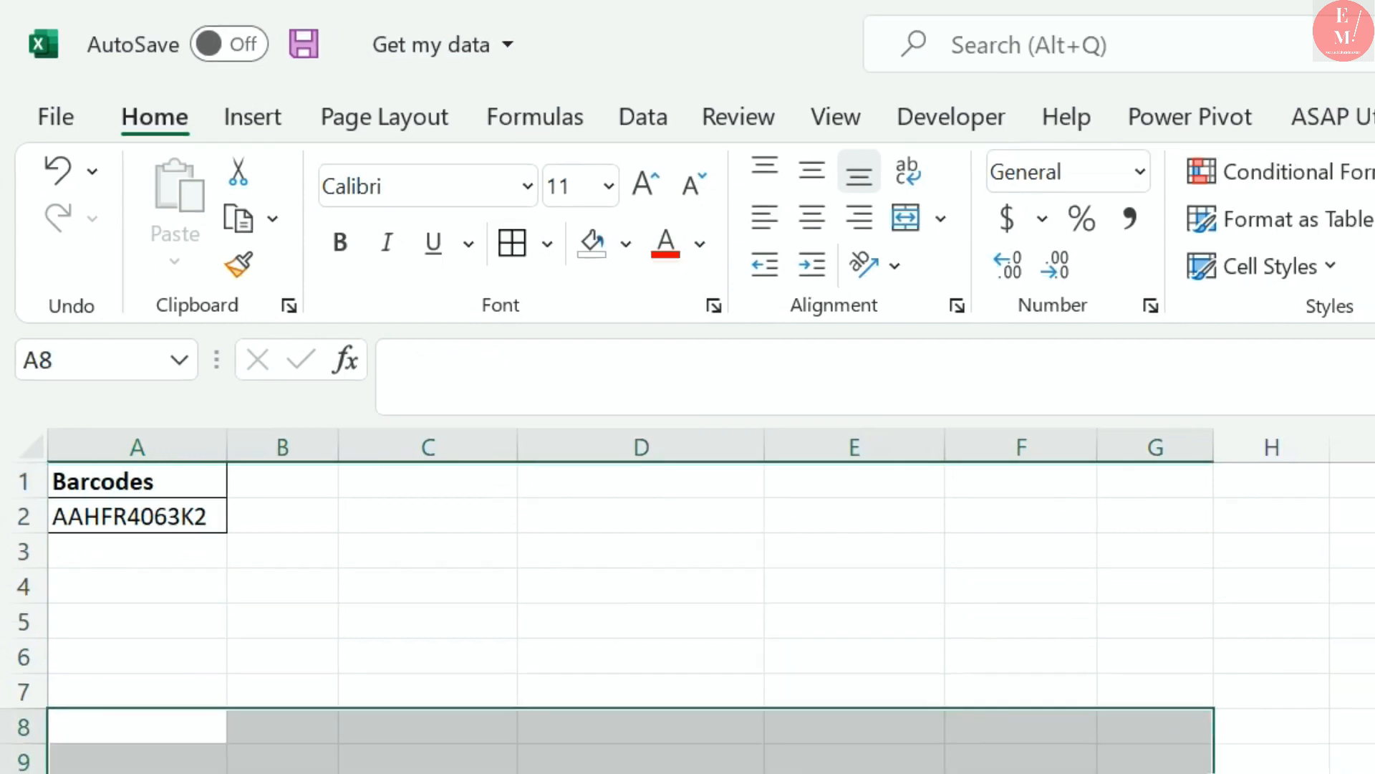
{"action": "left_click", "coordinate": [848, 609]}
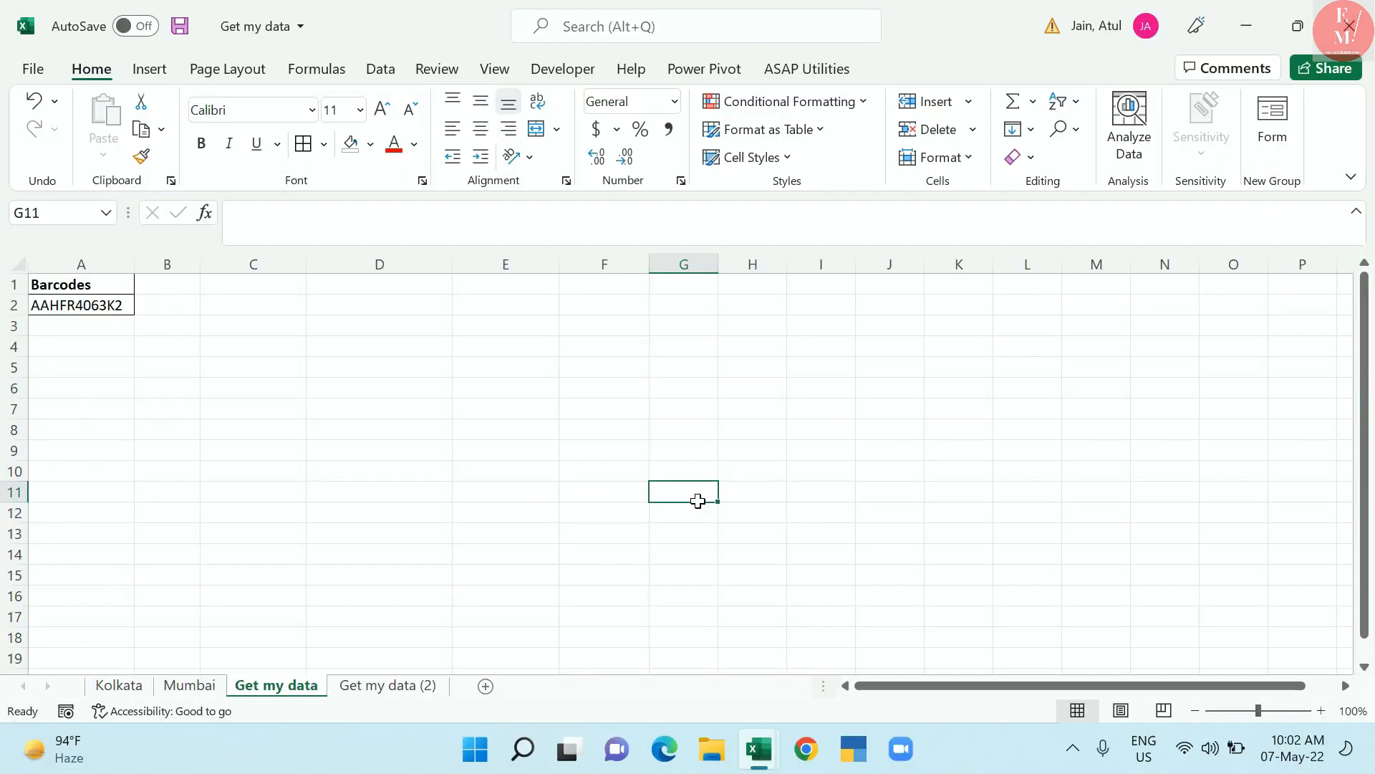
With cell A7 selected, start recording Macro1, stored in this workbook
{"action": "left_click", "coordinate": [112, 417]}
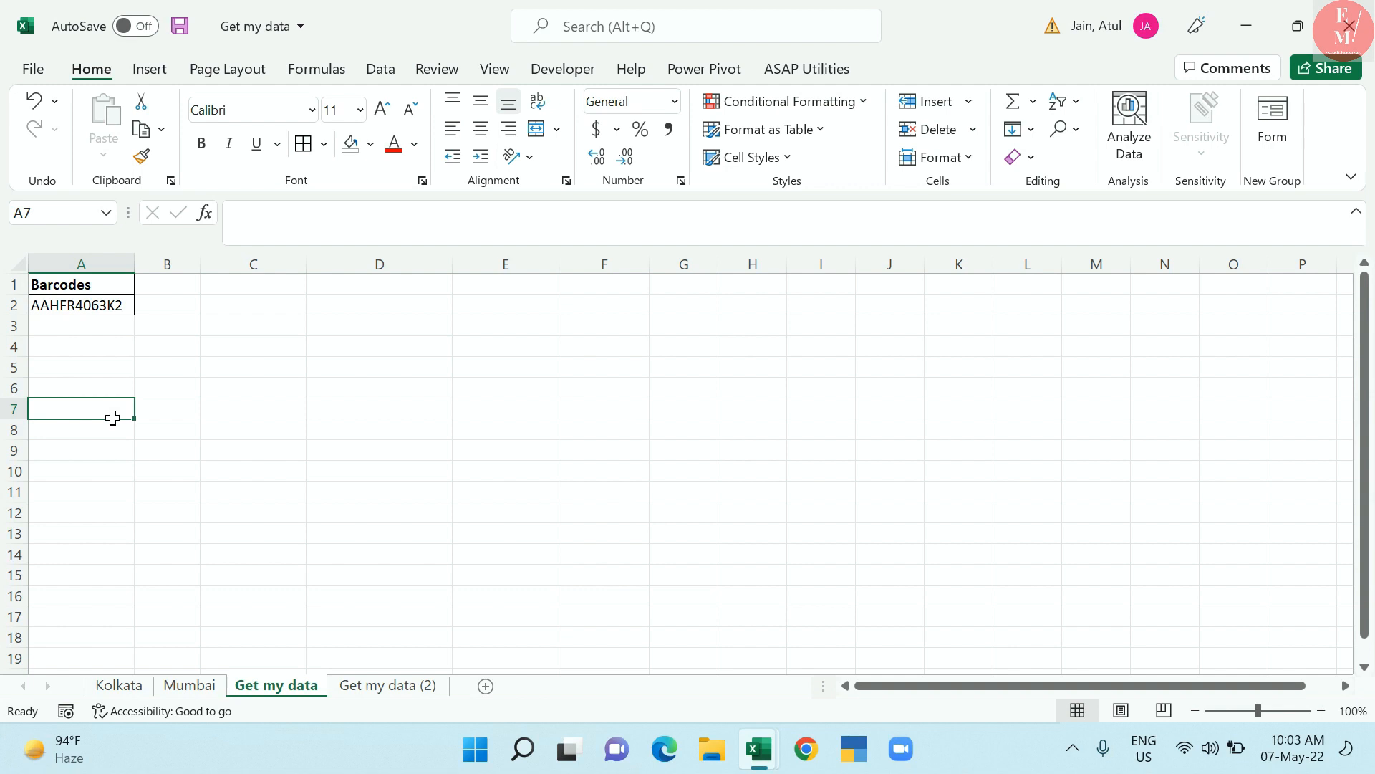
{"action": "left_click", "coordinate": [502, 70]}
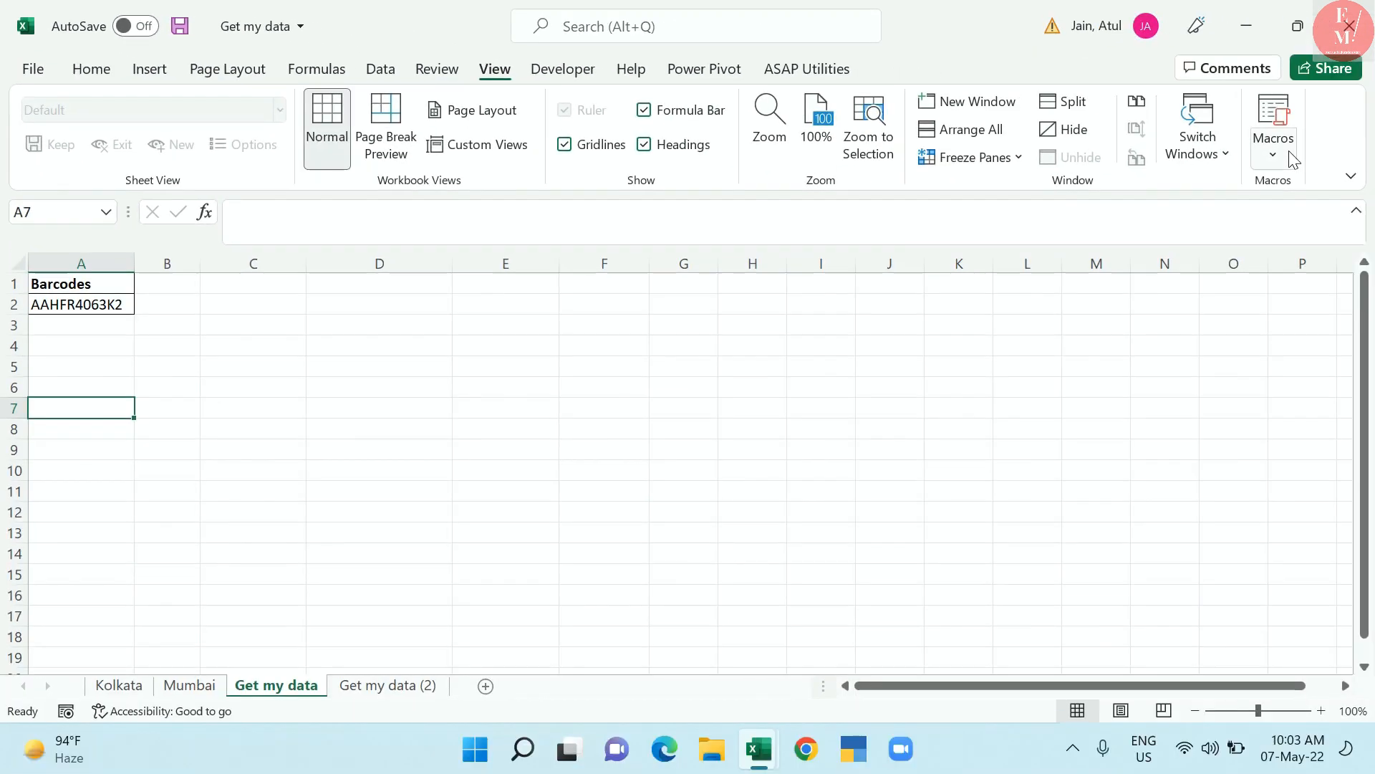
{"action": "left_click", "coordinate": [1275, 150]}
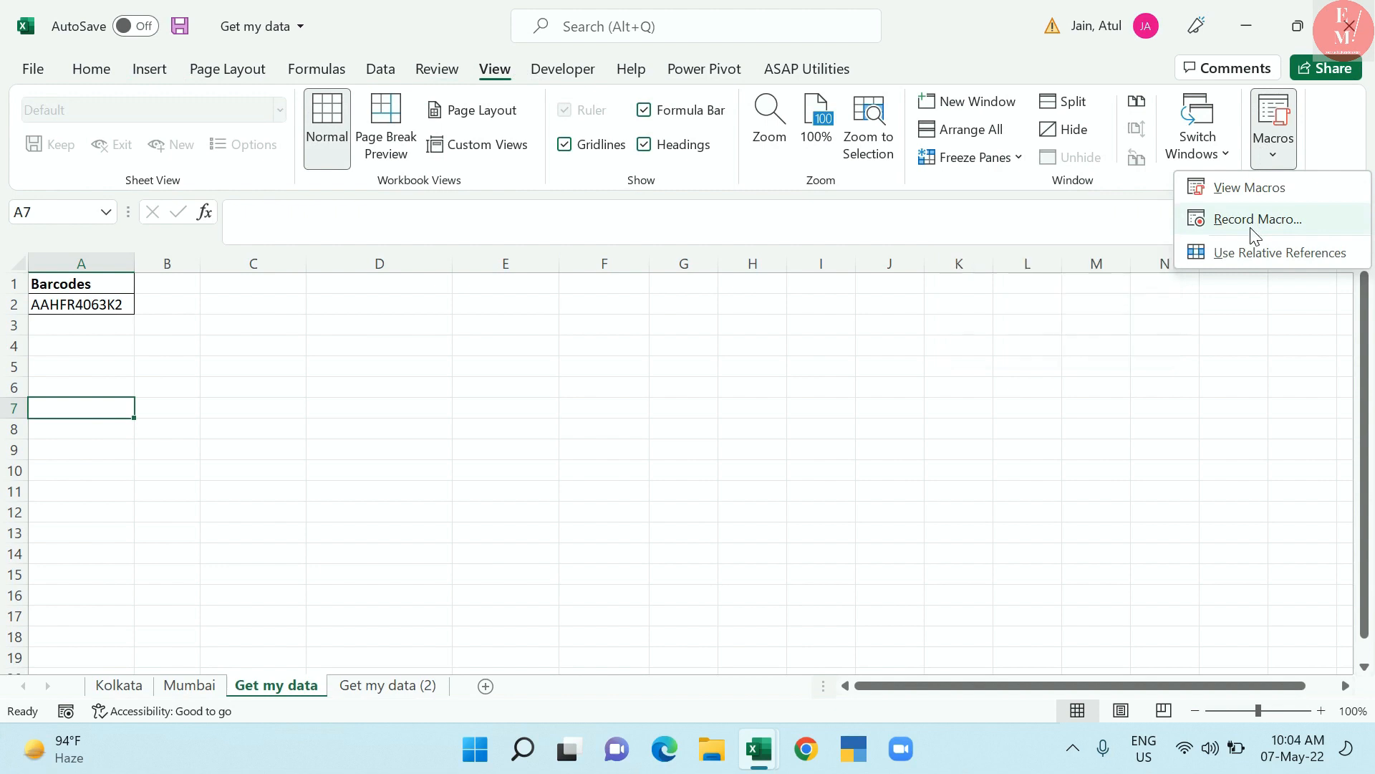
{"action": "left_click", "coordinate": [1251, 228]}
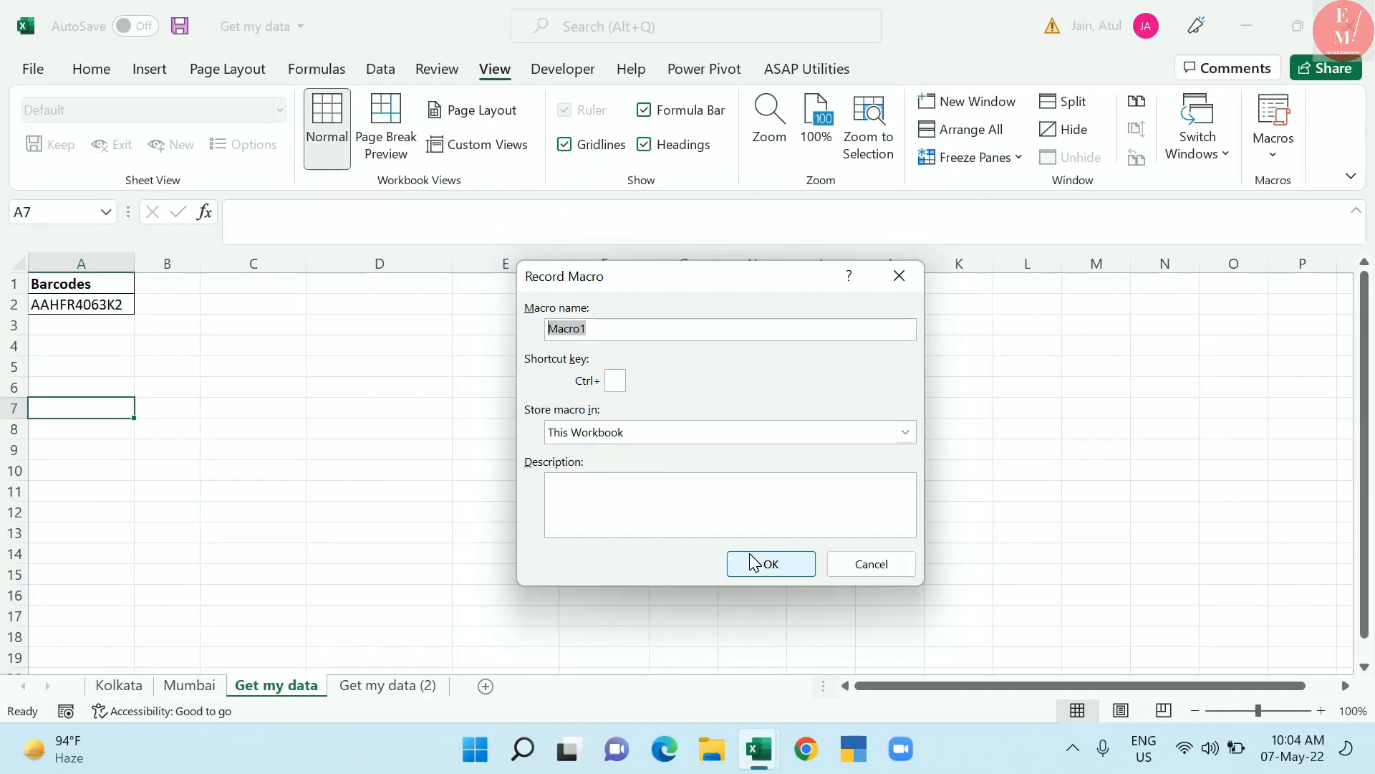
{"action": "left_click", "coordinate": [775, 505]}
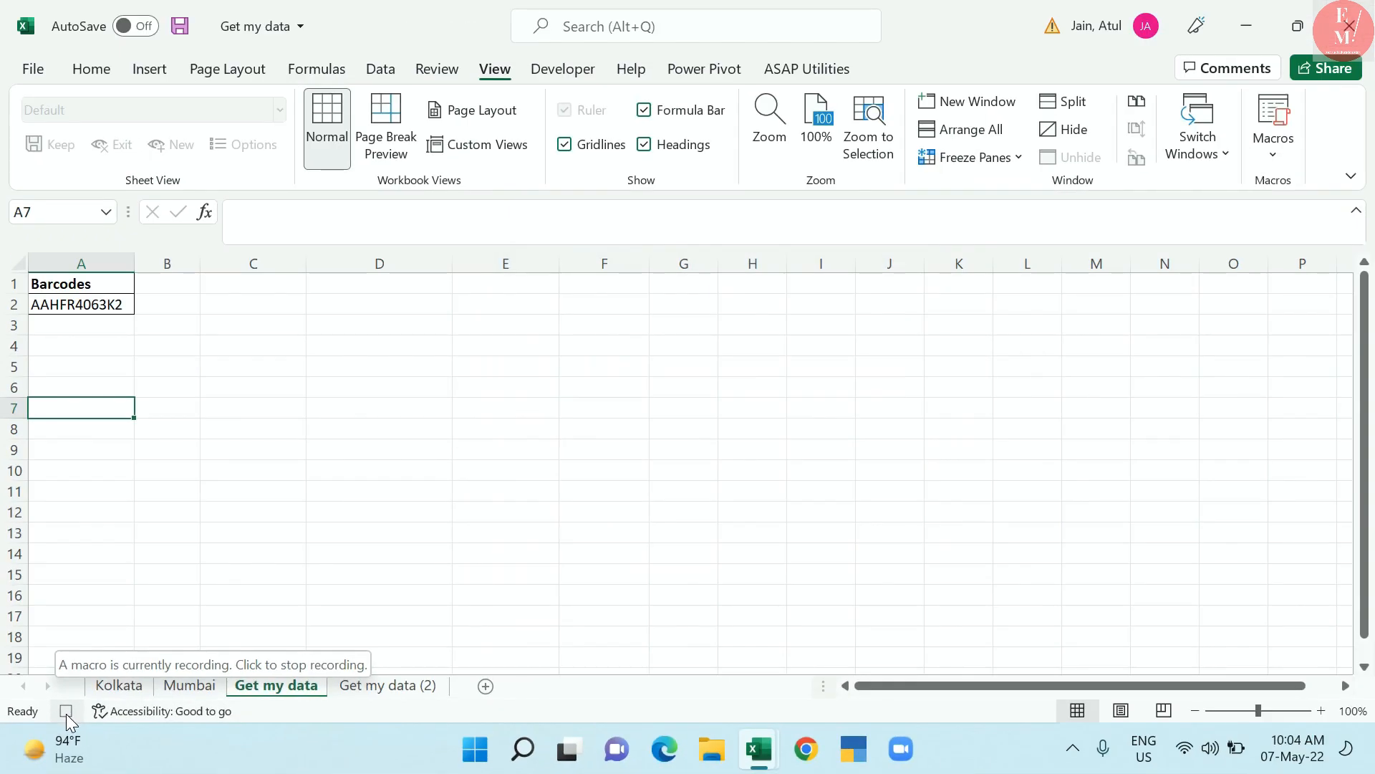
Set up an Advanced Filter that copies to another location, clearing the preset criteria and using Kolkata!$A$1:$F$14 as the list range
{"action": "left_click", "coordinate": [383, 72]}
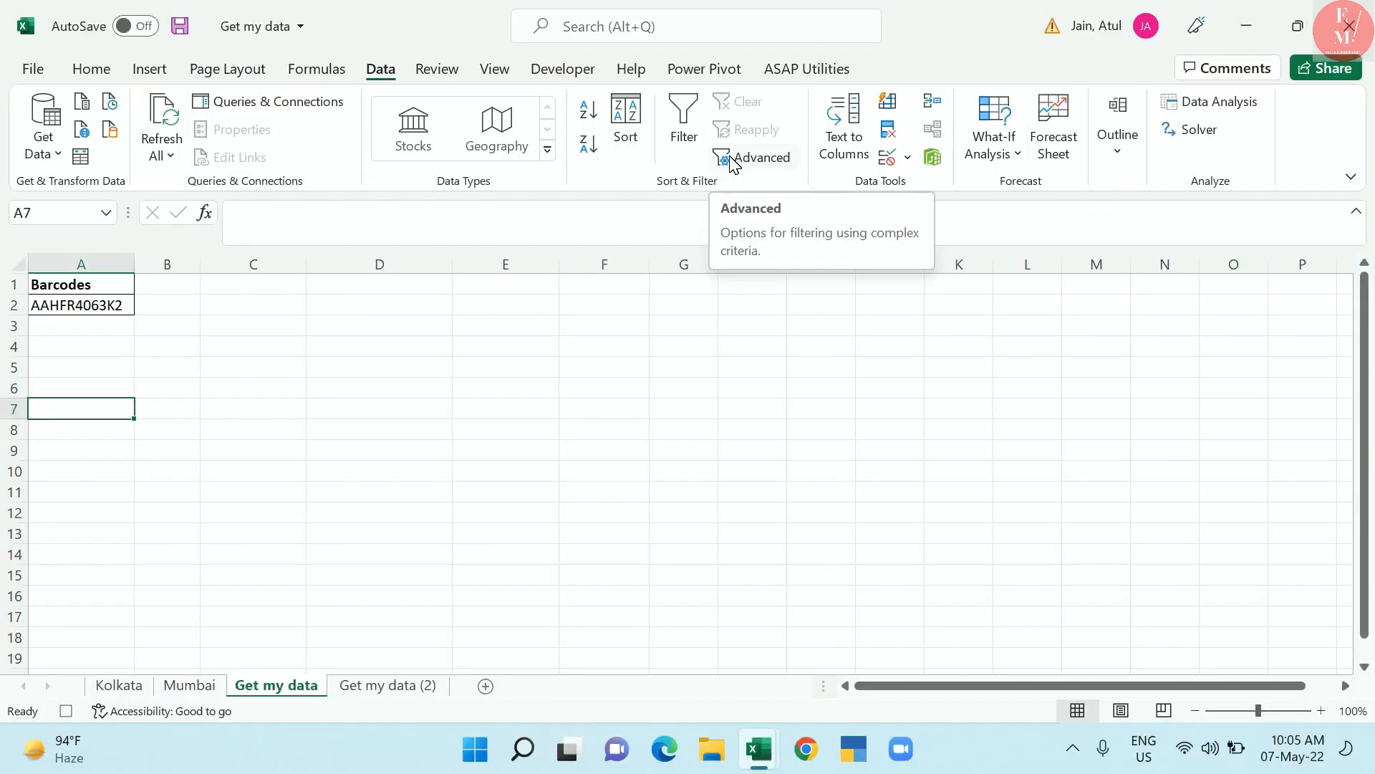
{"action": "left_click", "coordinate": [735, 161]}
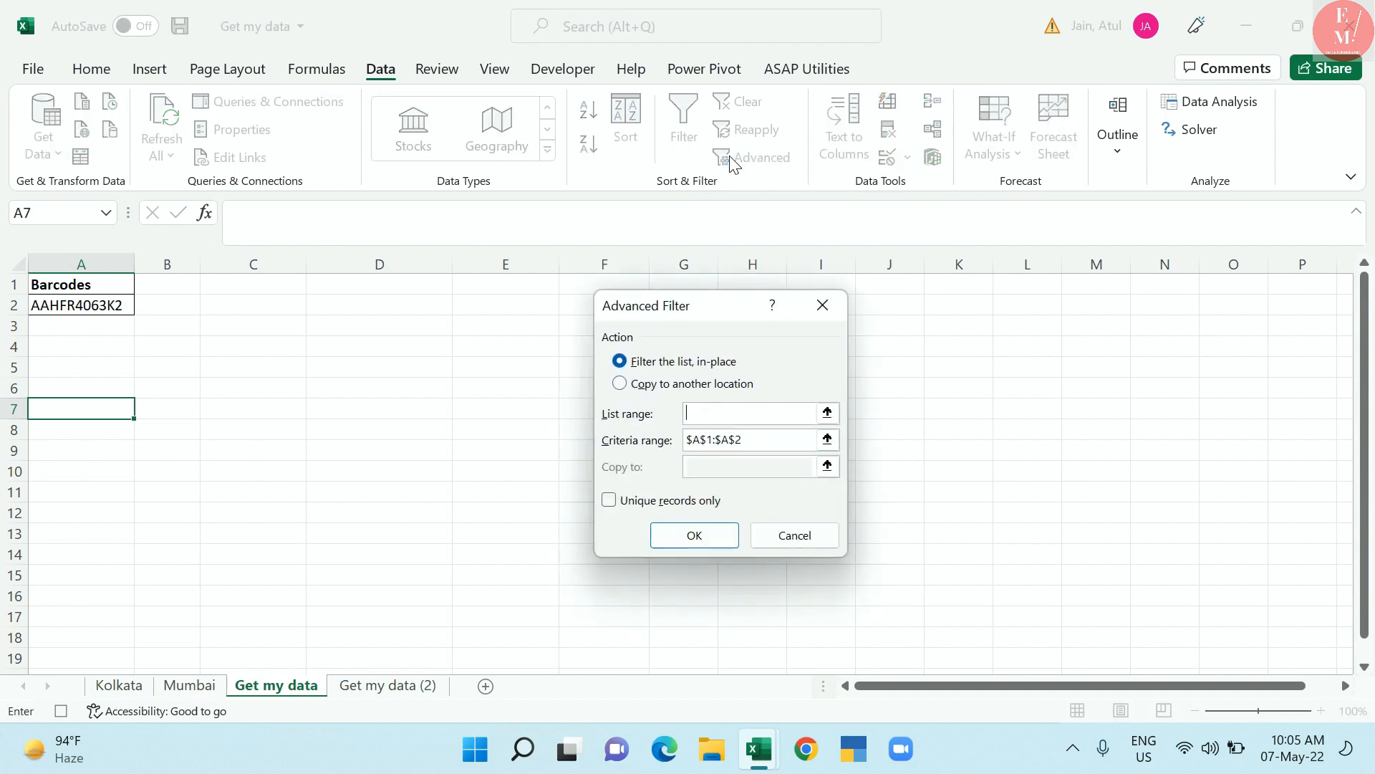
{"action": "left_click", "coordinate": [620, 383]}
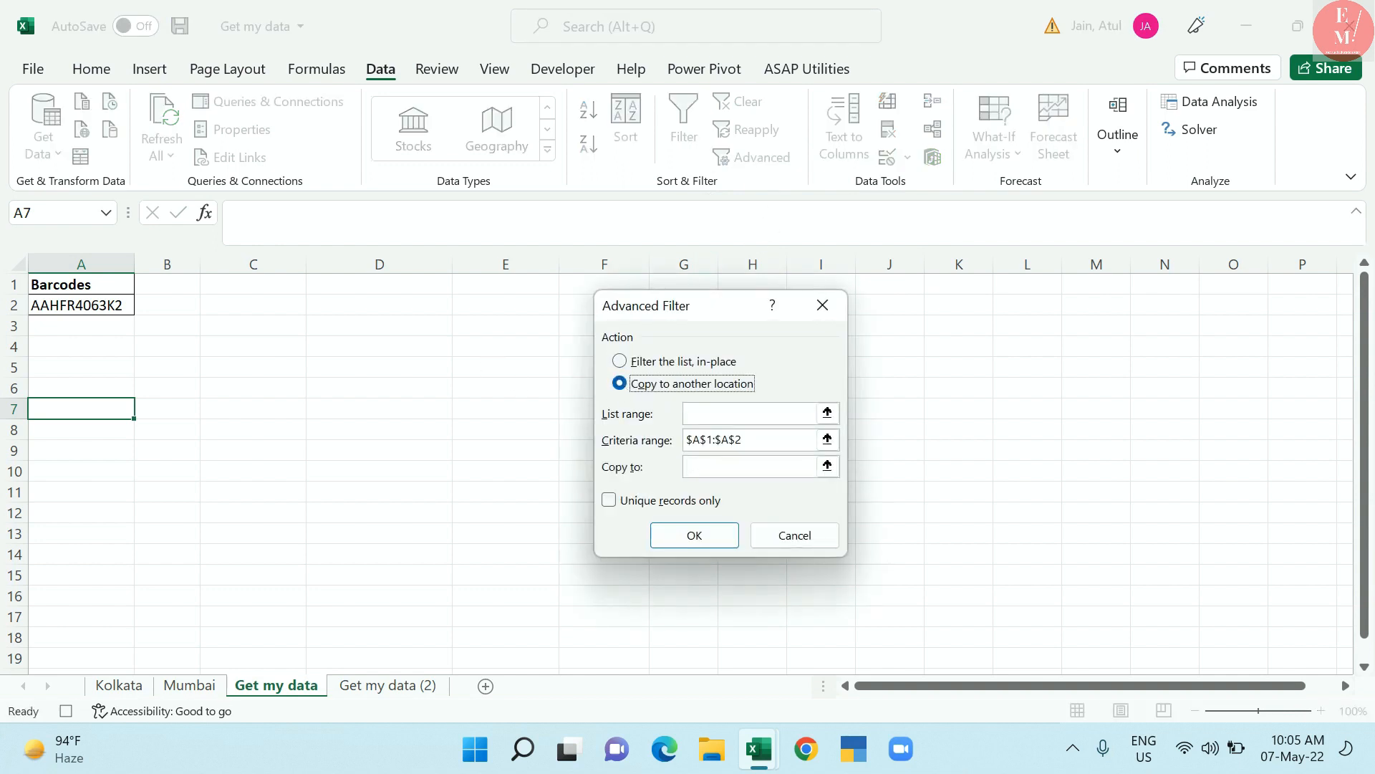
{"action": "key", "text": "BackSpace"}
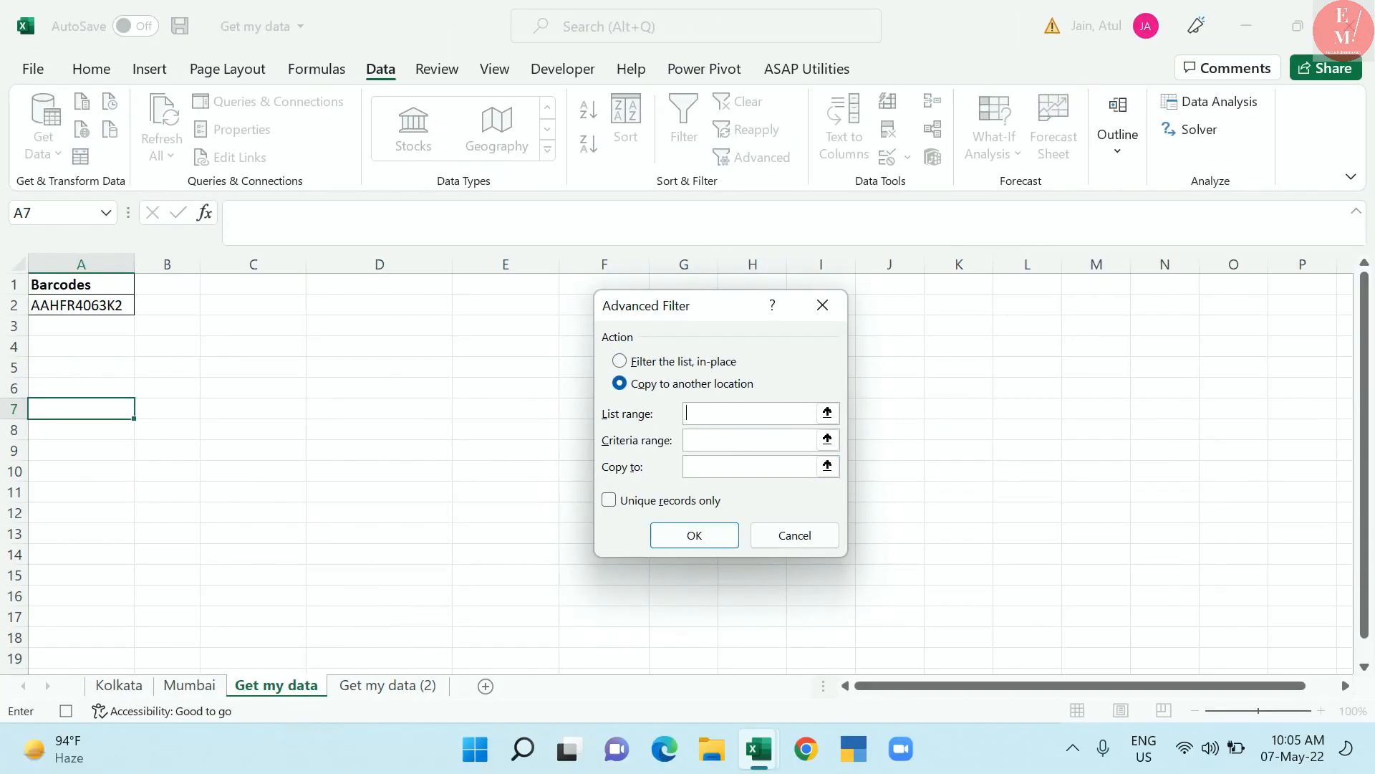
{"action": "left_click", "coordinate": [132, 686]}
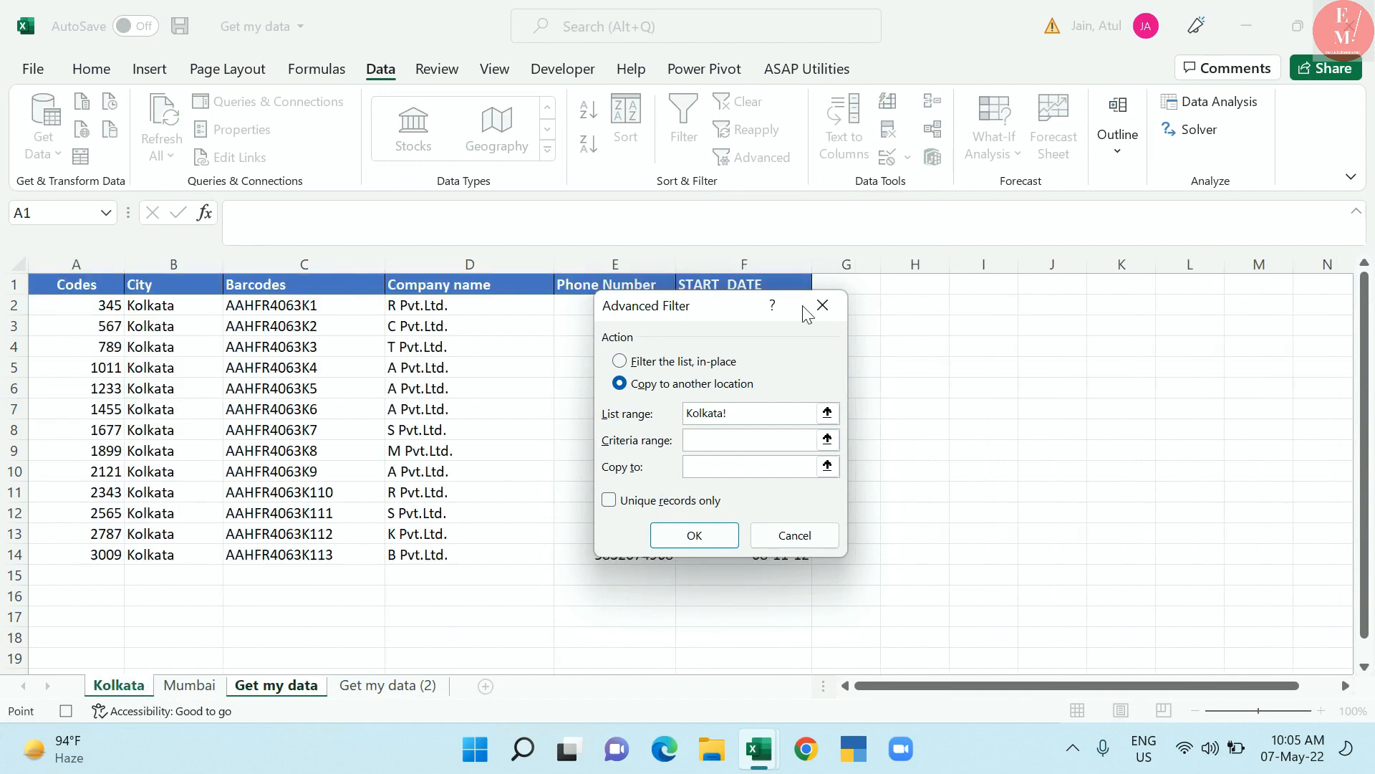
{"action": "left_click_drag", "start_coordinate": [118, 290], "coordinate": [803, 564]}
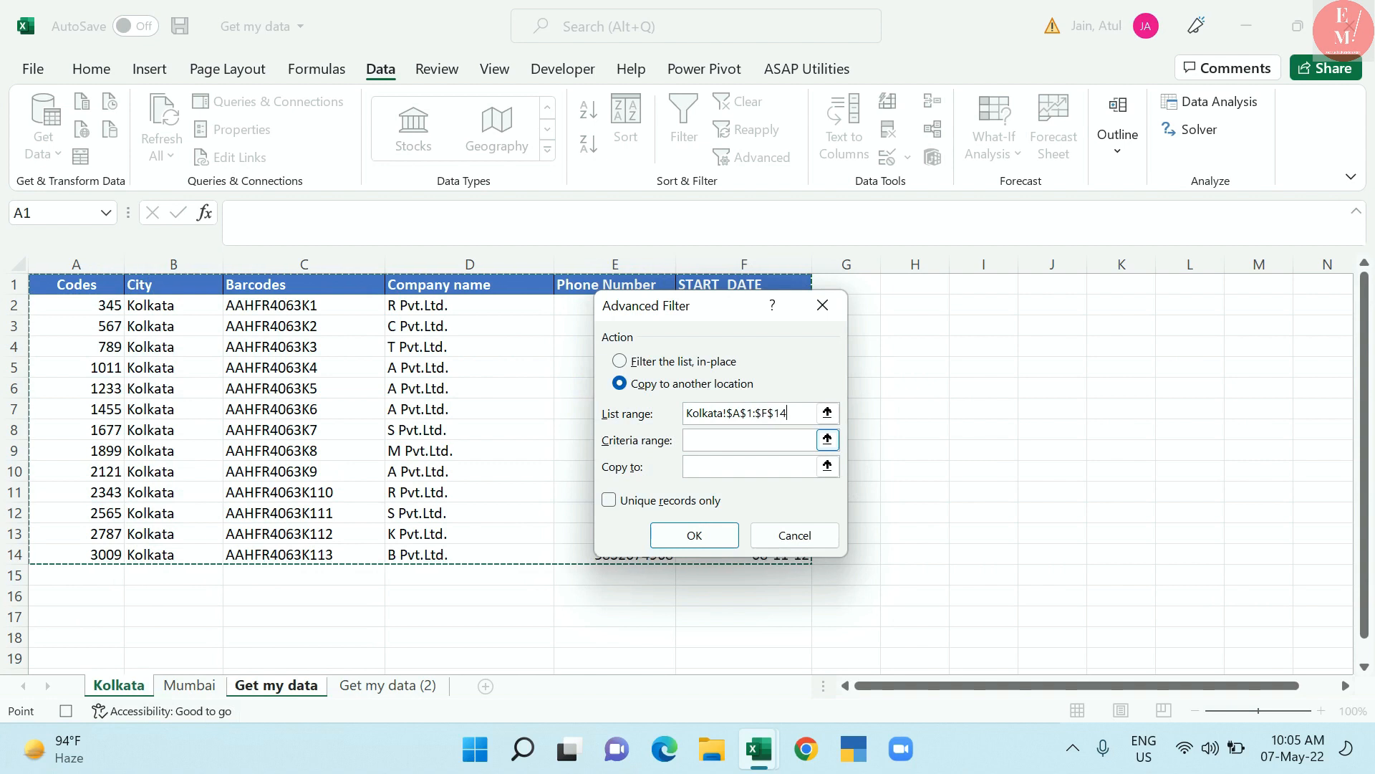
Set the criteria range to A1:A2 and the copy destination to A7:F7 on the Get my data sheet, and run the filter
{"action": "left_click", "coordinate": [276, 686]}
{"action": "left_click", "coordinate": [116, 290]}
{"action": "left_click_drag", "start_coordinate": [116, 291], "coordinate": [116, 310]}
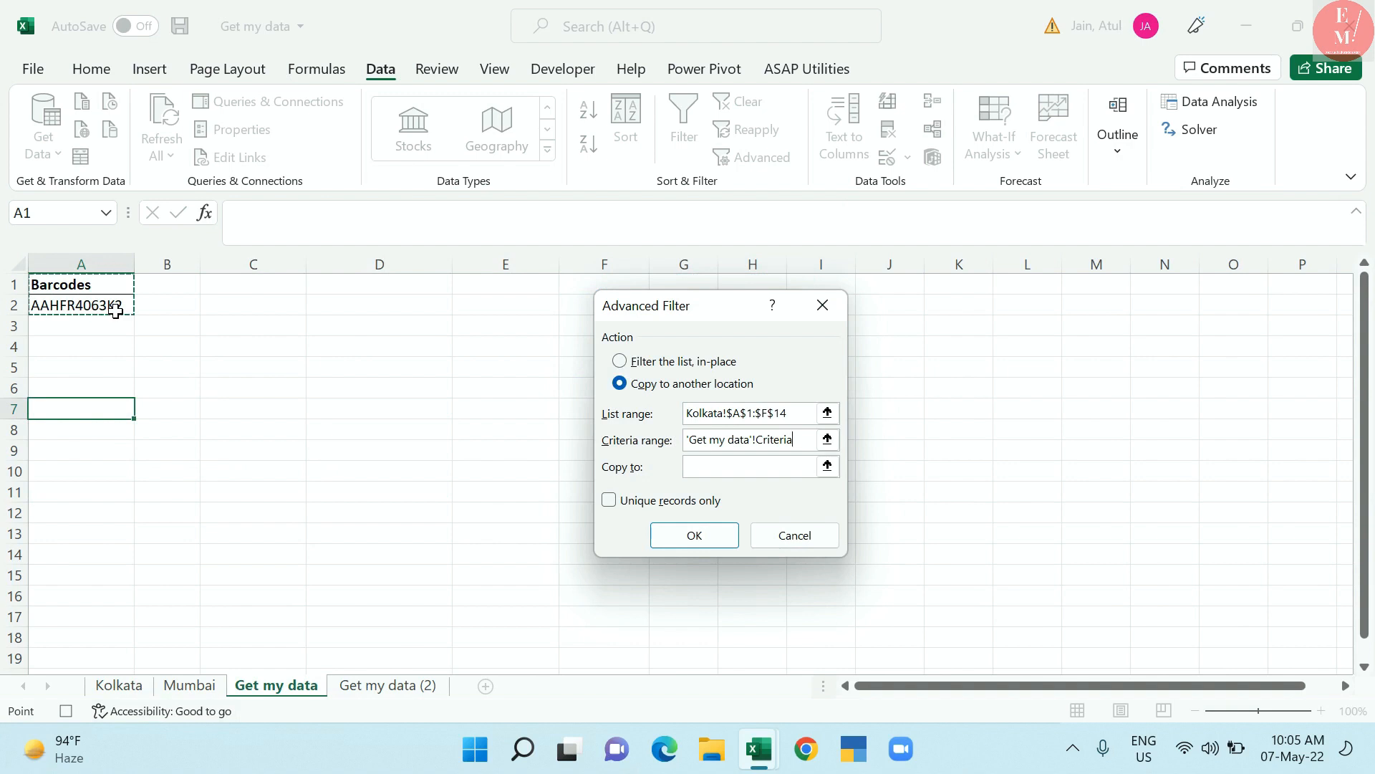
{"action": "left_click", "coordinate": [741, 467]}
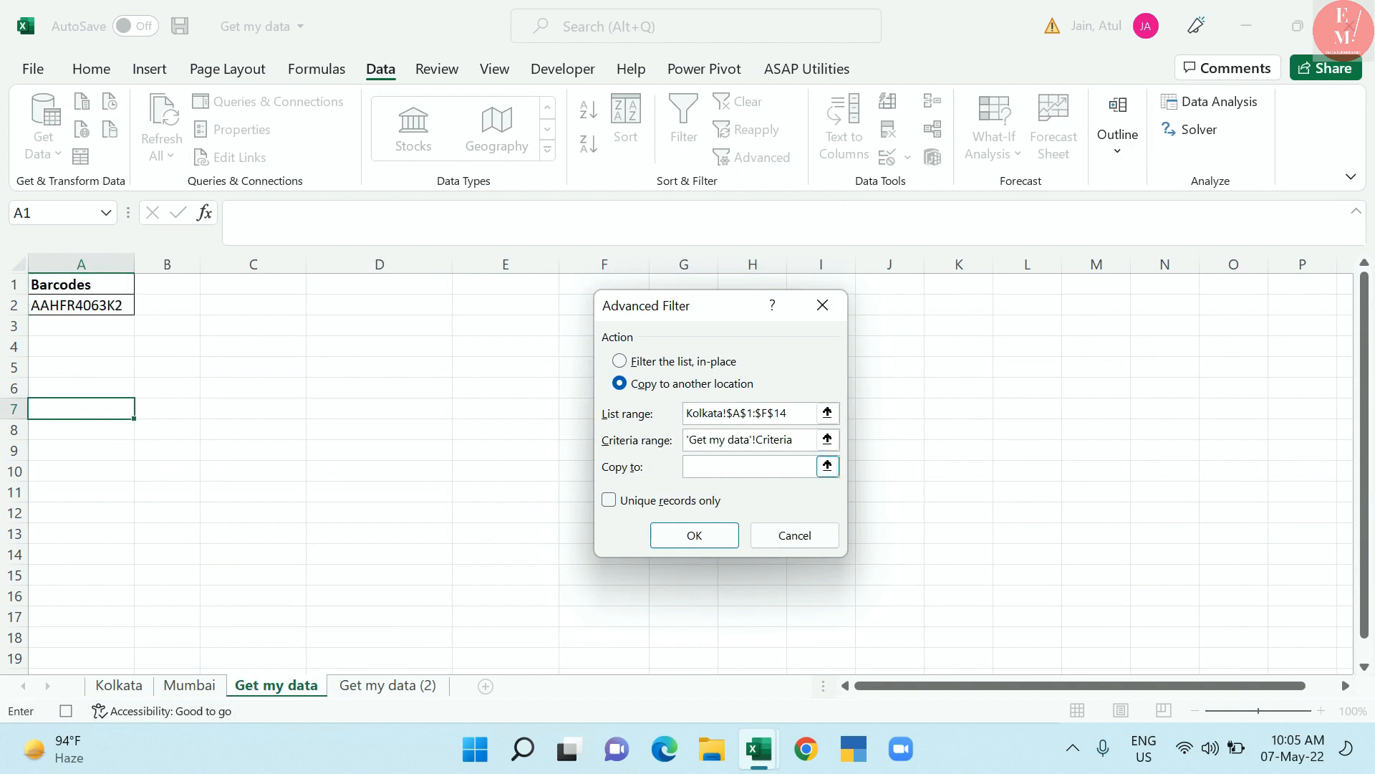
{"action": "left_click_drag", "start_coordinate": [75, 409], "coordinate": [633, 417]}
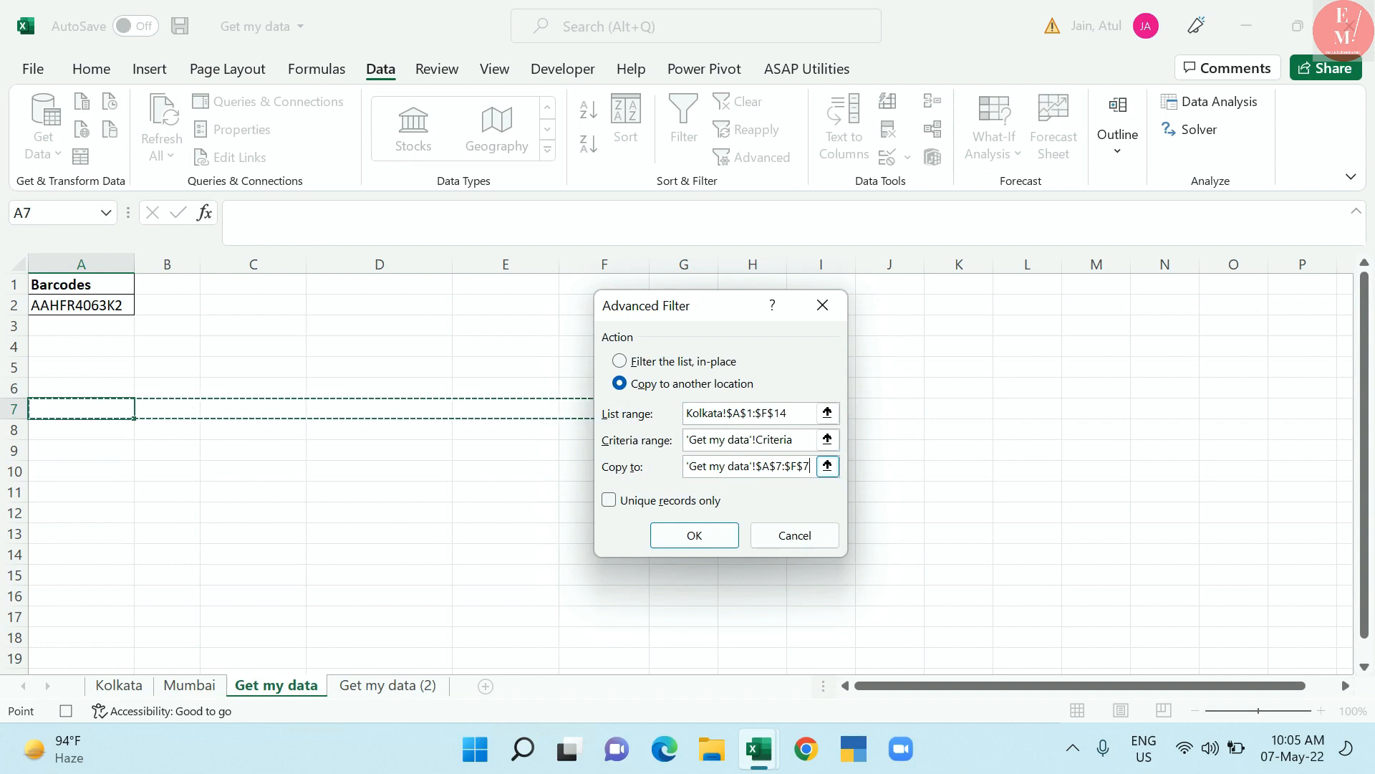
{"action": "left_click", "coordinate": [733, 537]}
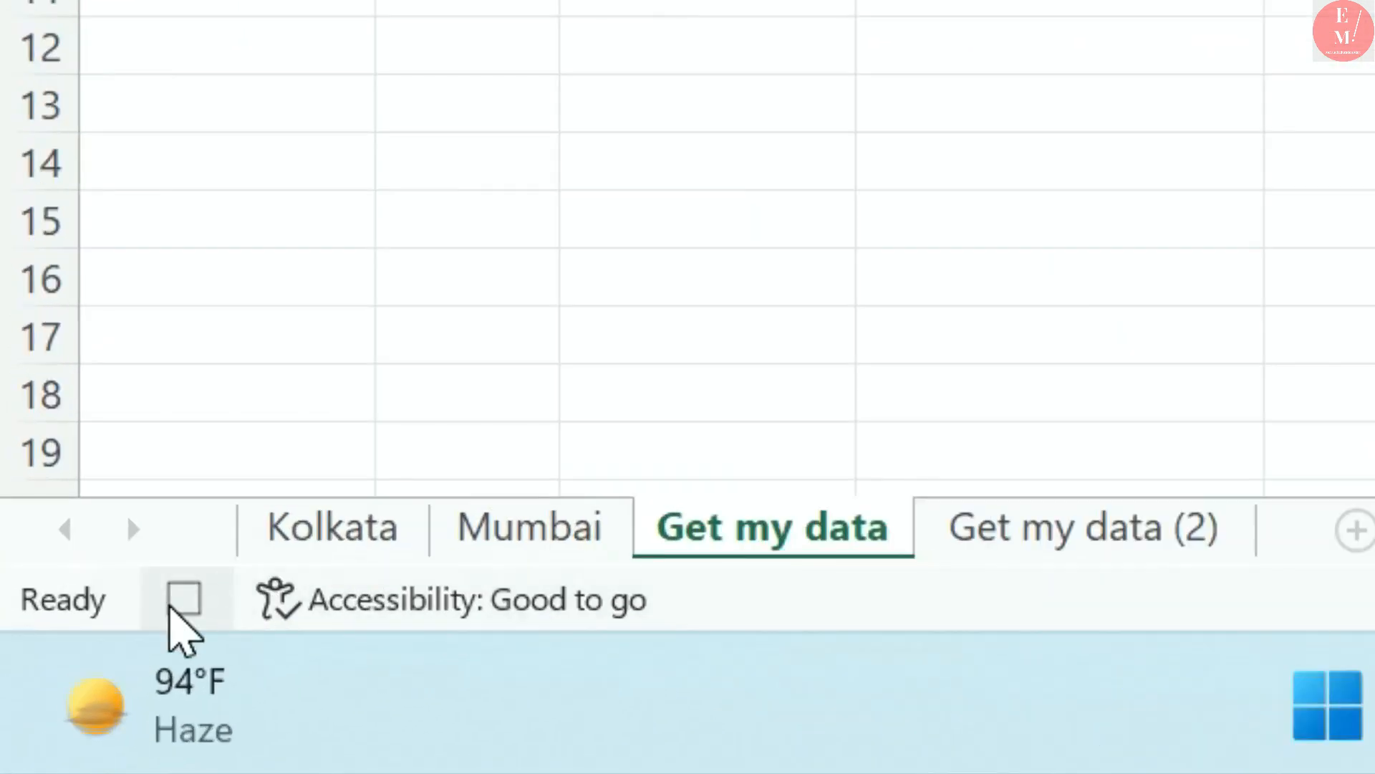
Stop the current macro recording and start recording Macro2 in this workbook with cell A11 selected
{"action": "left_click", "coordinate": [183, 599]}
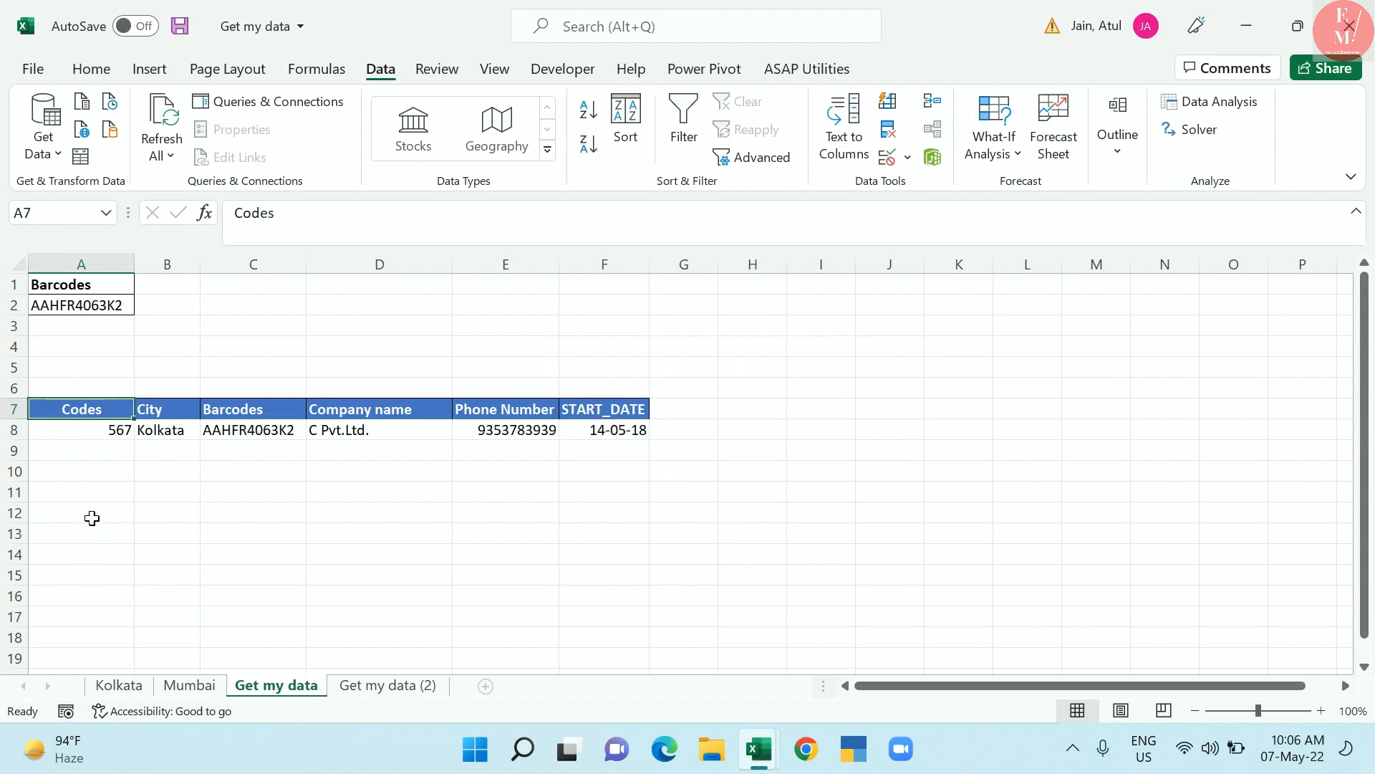
{"action": "left_click", "coordinate": [76, 494]}
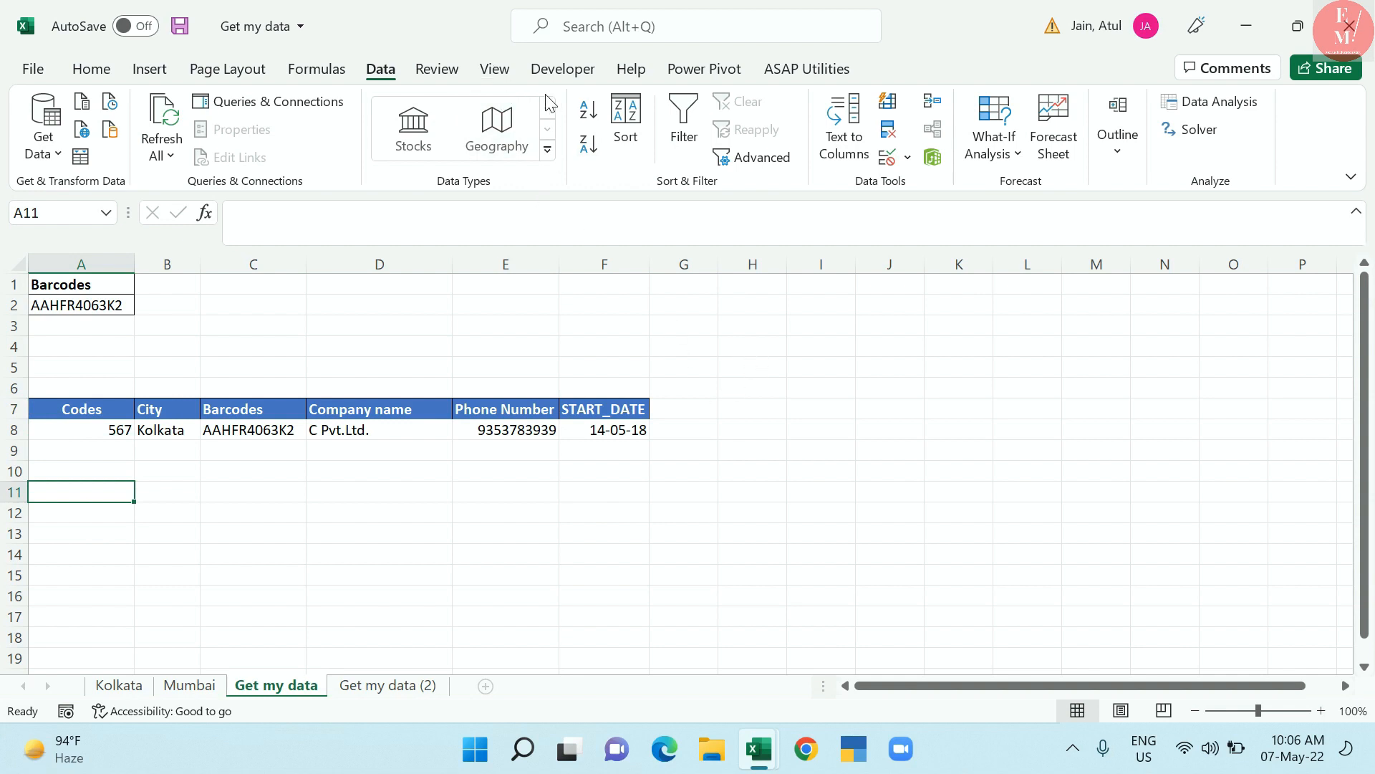
{"action": "left_click", "coordinate": [493, 69]}
{"action": "left_click", "coordinate": [1275, 154]}
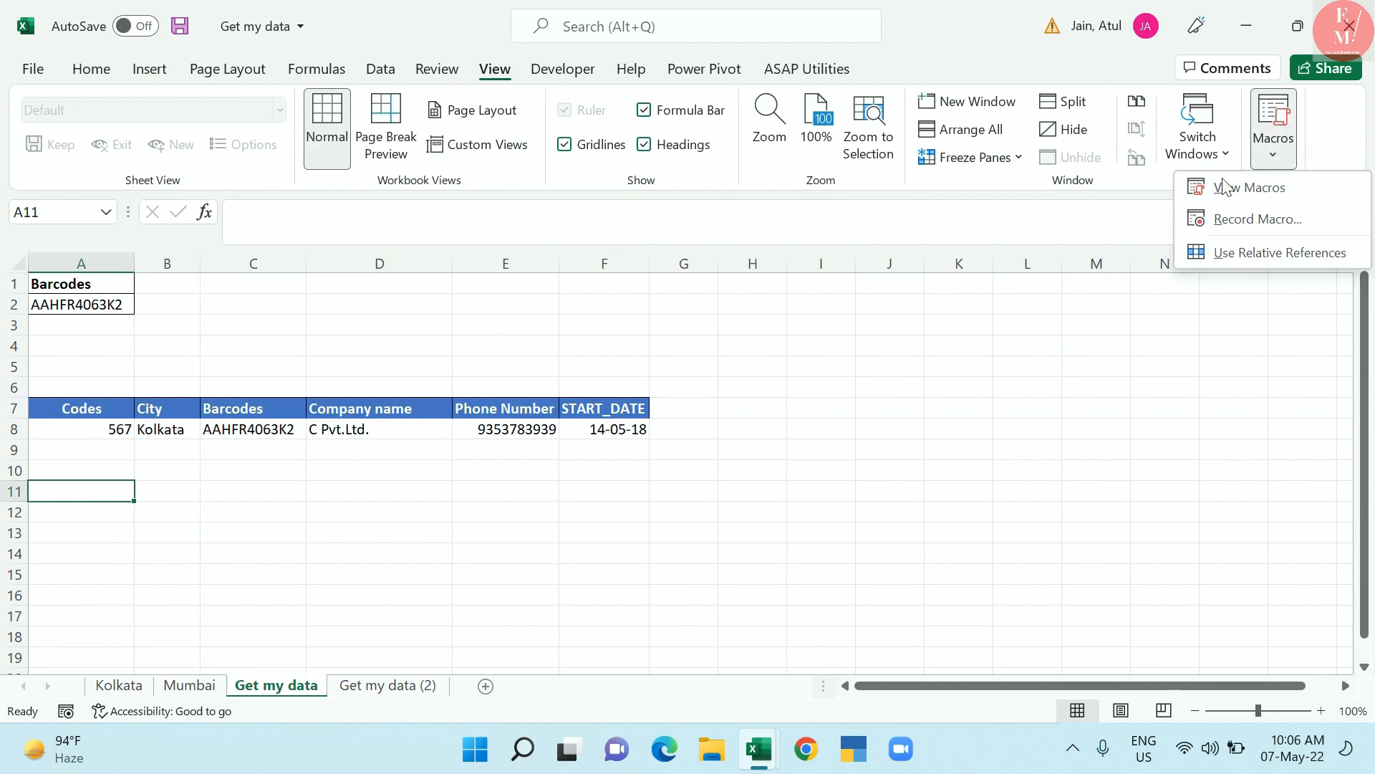
{"action": "left_click", "coordinate": [1246, 221]}
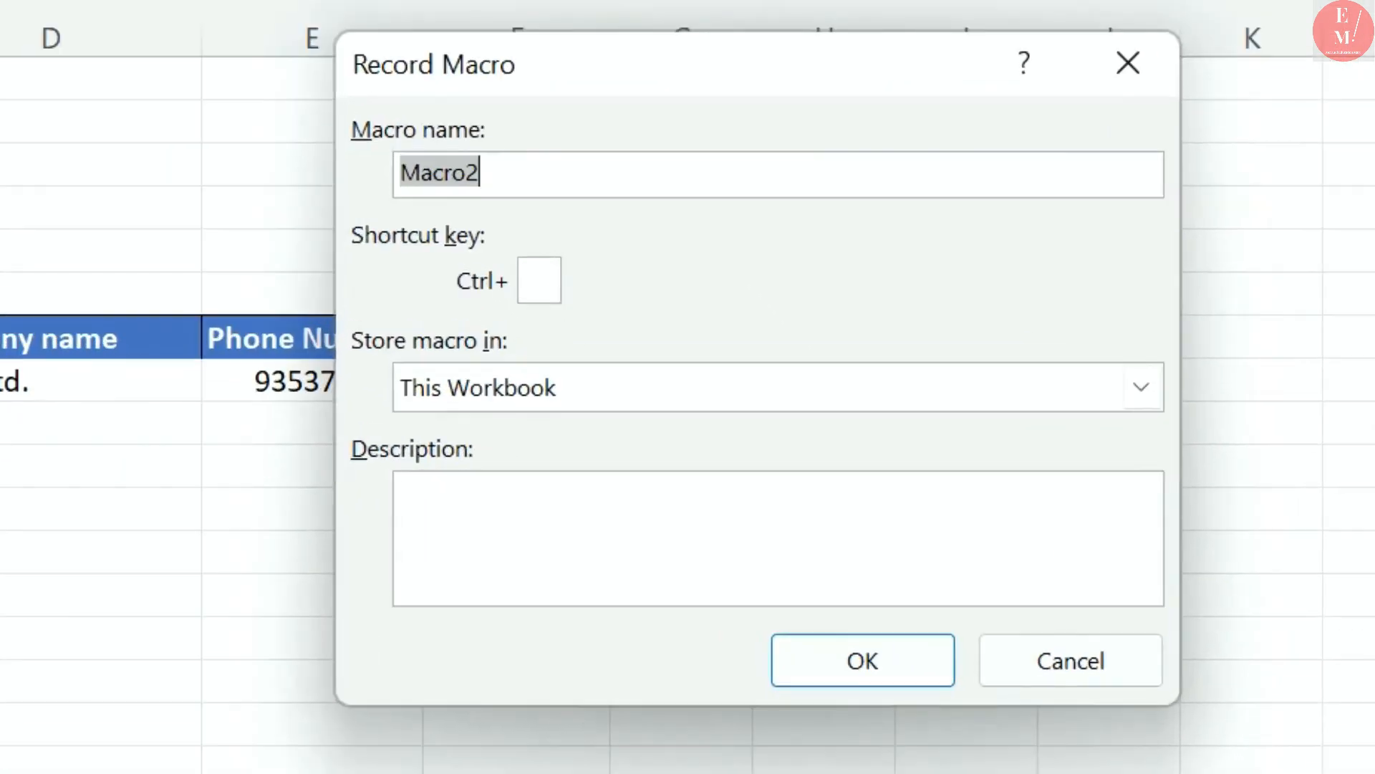
{"action": "left_click", "coordinate": [863, 659]}
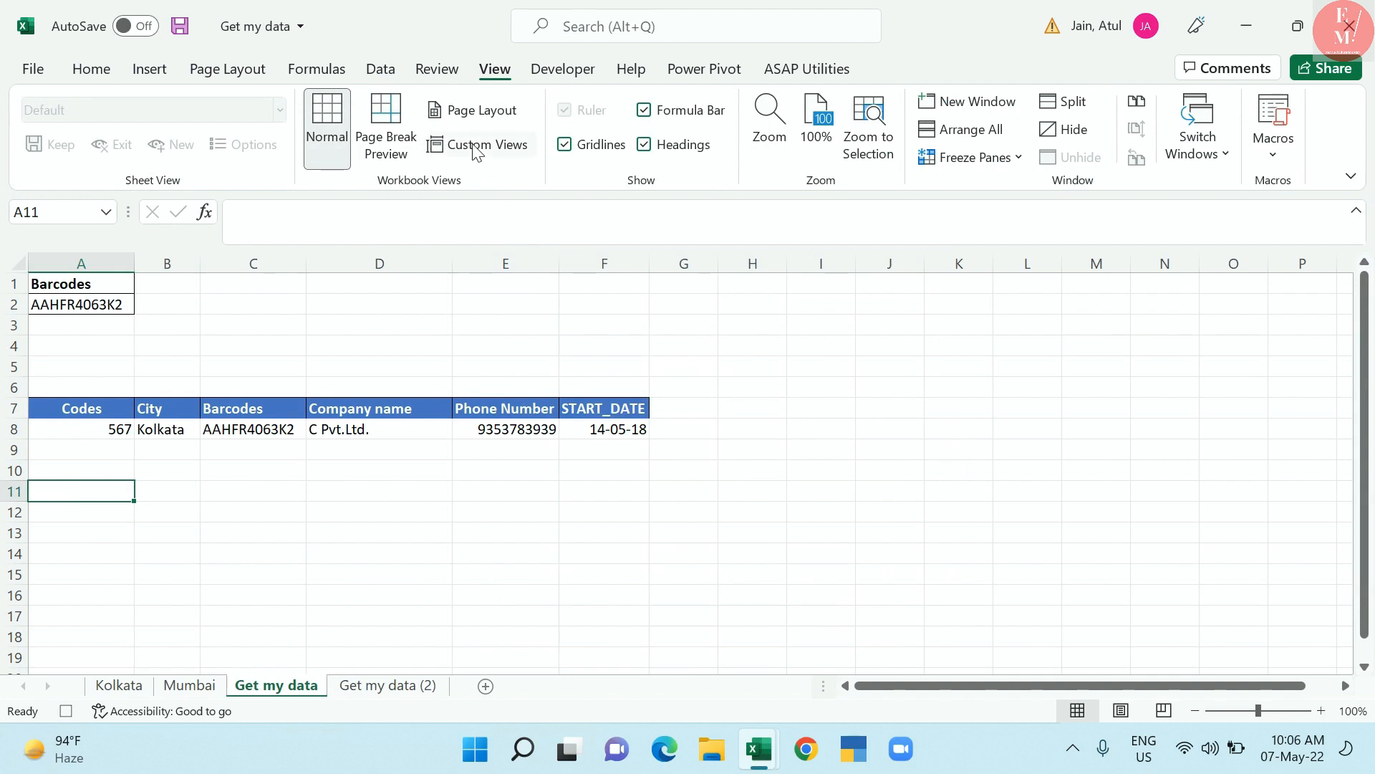
Set up an Advanced Filter that copies to another location, clearing the preset ranges and using Mumbai!$A$1:$F$8 as the list range
{"action": "left_click", "coordinate": [385, 75]}
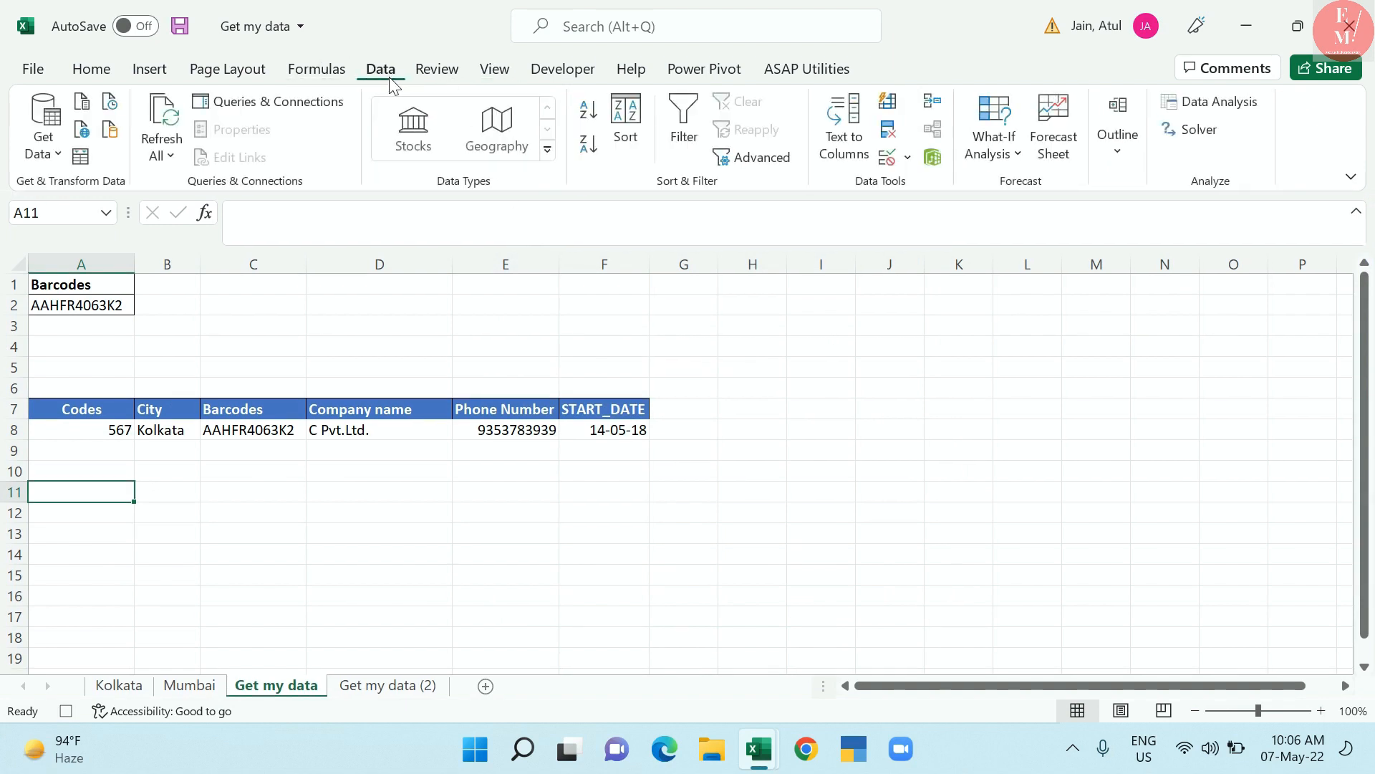
{"action": "left_click", "coordinate": [758, 157]}
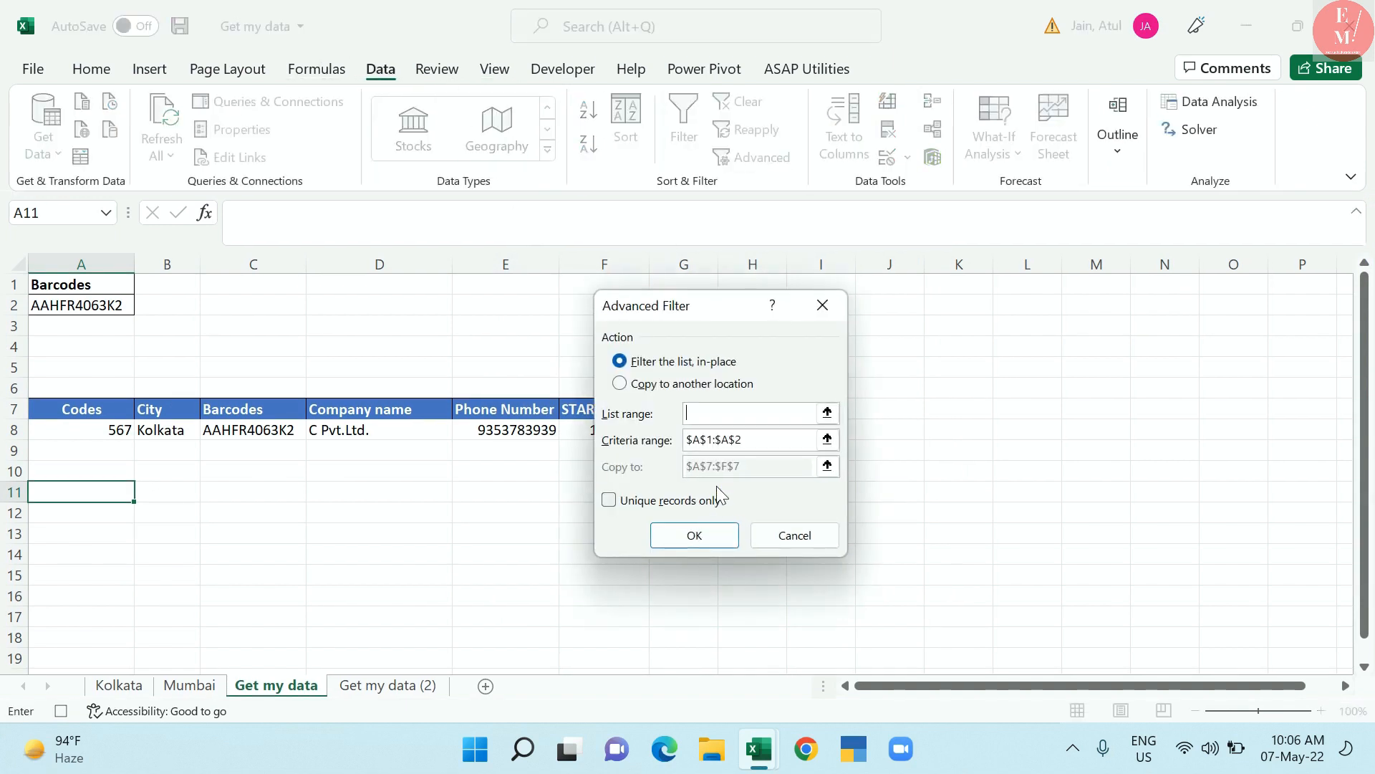
{"action": "left_click", "coordinate": [706, 385]}
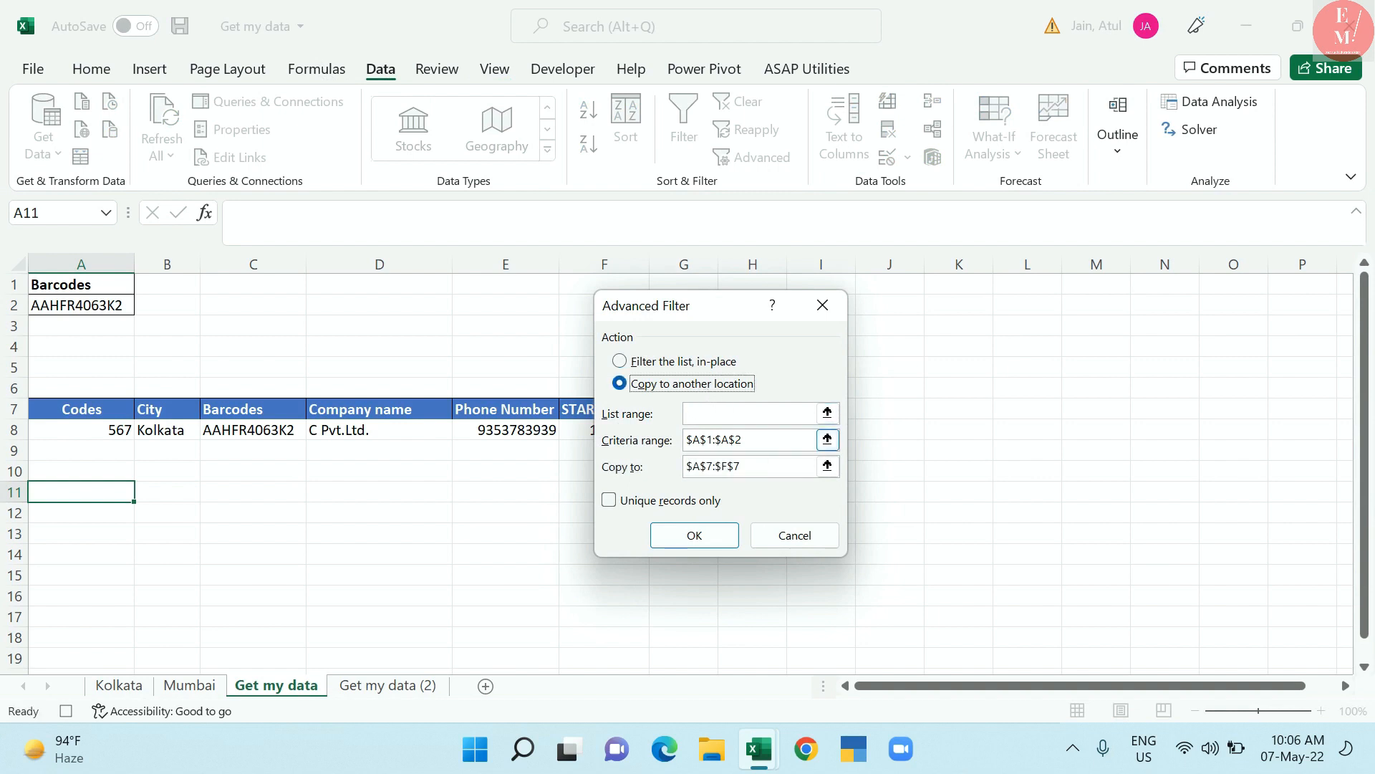
{"action": "left_click_drag", "start_coordinate": [777, 440], "coordinate": [670, 442]}
{"action": "key", "text": "Delete"}
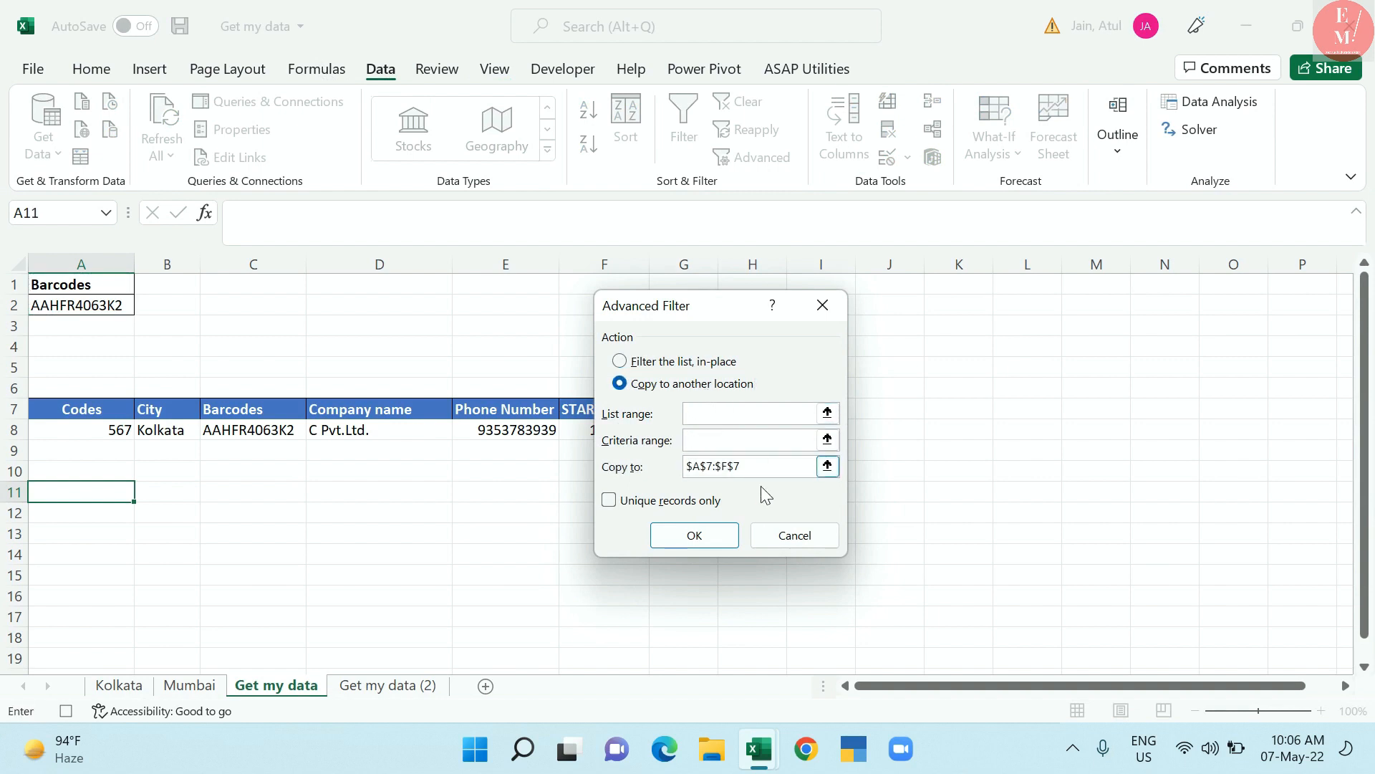
{"action": "left_click_drag", "start_coordinate": [758, 469], "coordinate": [647, 474]}
{"action": "key", "text": "Delete"}
{"action": "left_click", "coordinate": [717, 413]}
{"action": "left_click", "coordinate": [189, 685]}
{"action": "left_click_drag", "start_coordinate": [79, 286], "coordinate": [891, 431]}
Use A1:A2 on the Get my data sheet as criteria and A11:F11 as the copy destination for the Mumbai filter, and run it
{"action": "left_click", "coordinate": [802, 439]}
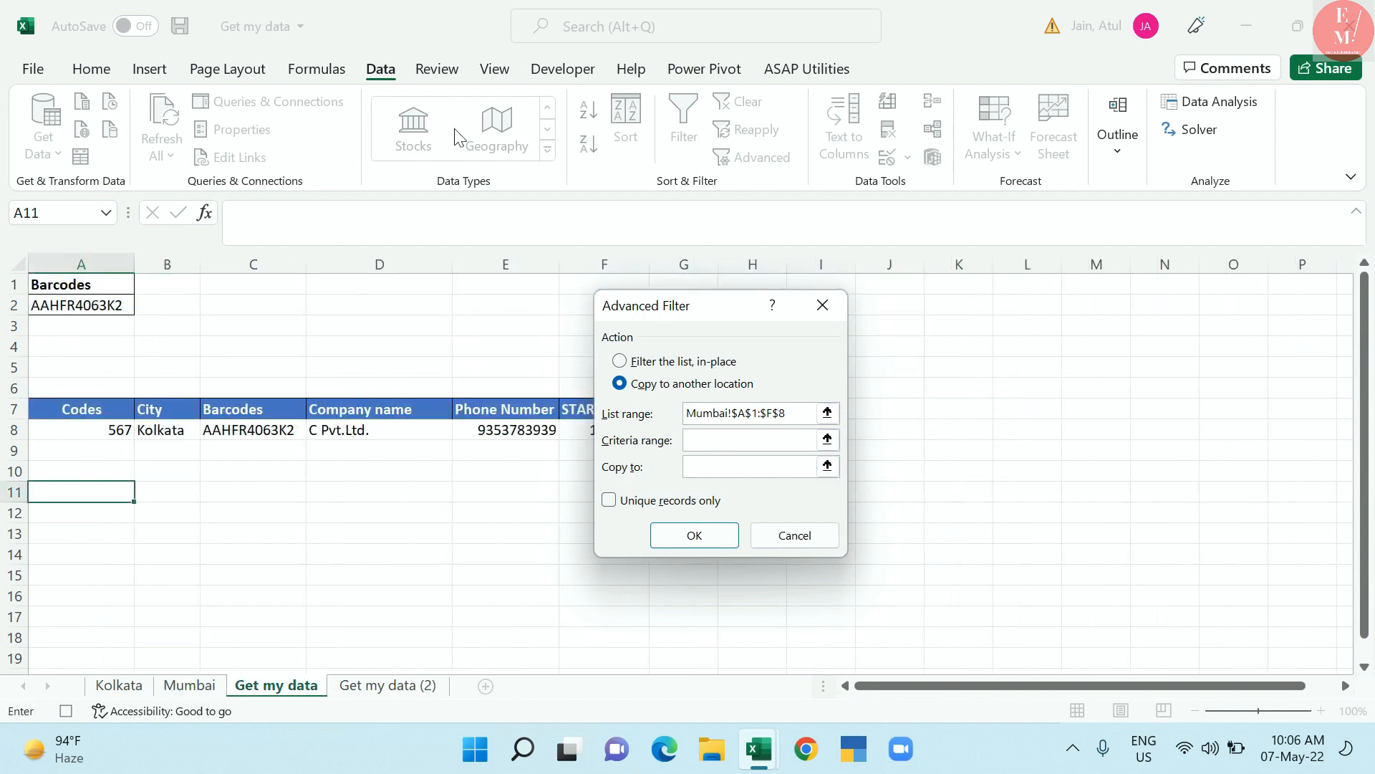
{"action": "left_click_drag", "start_coordinate": [109, 287], "coordinate": [106, 316]}
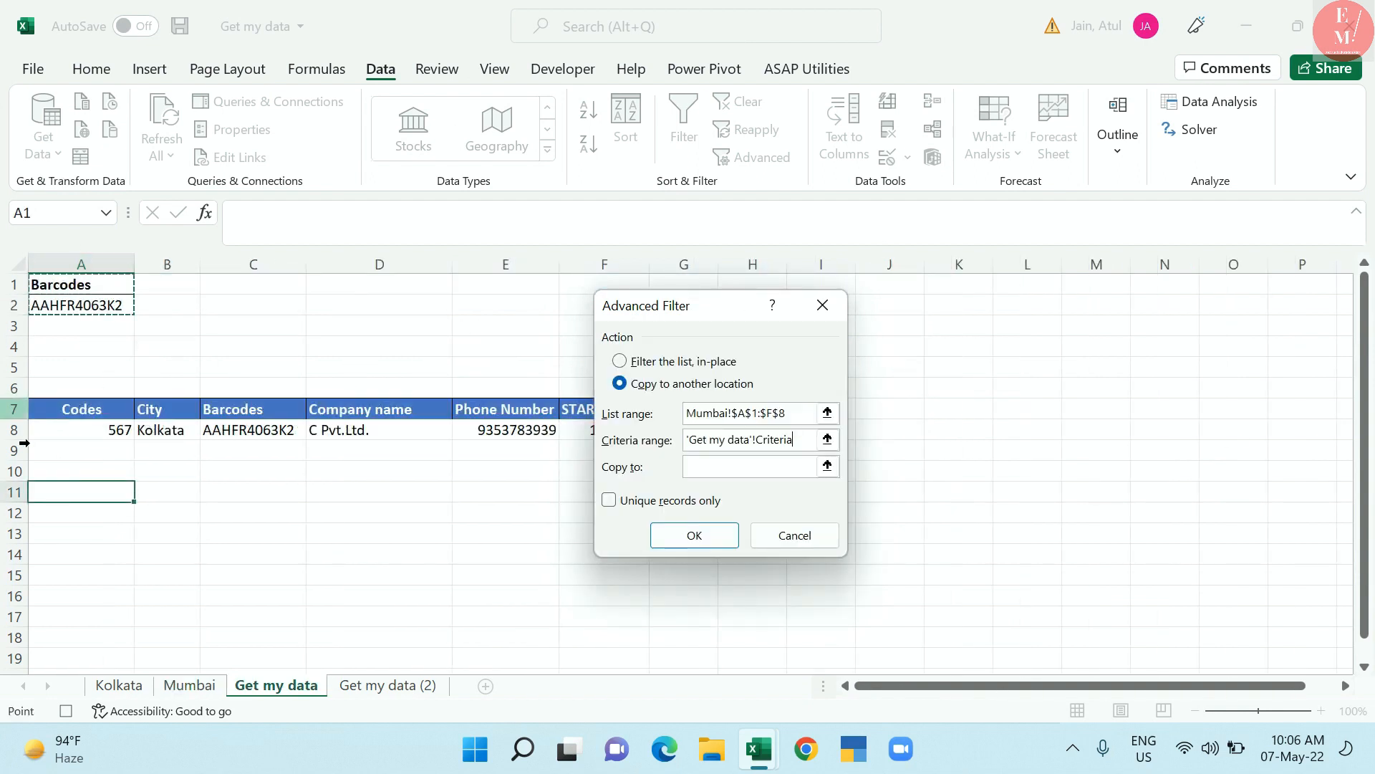
{"action": "left_click", "coordinate": [735, 469]}
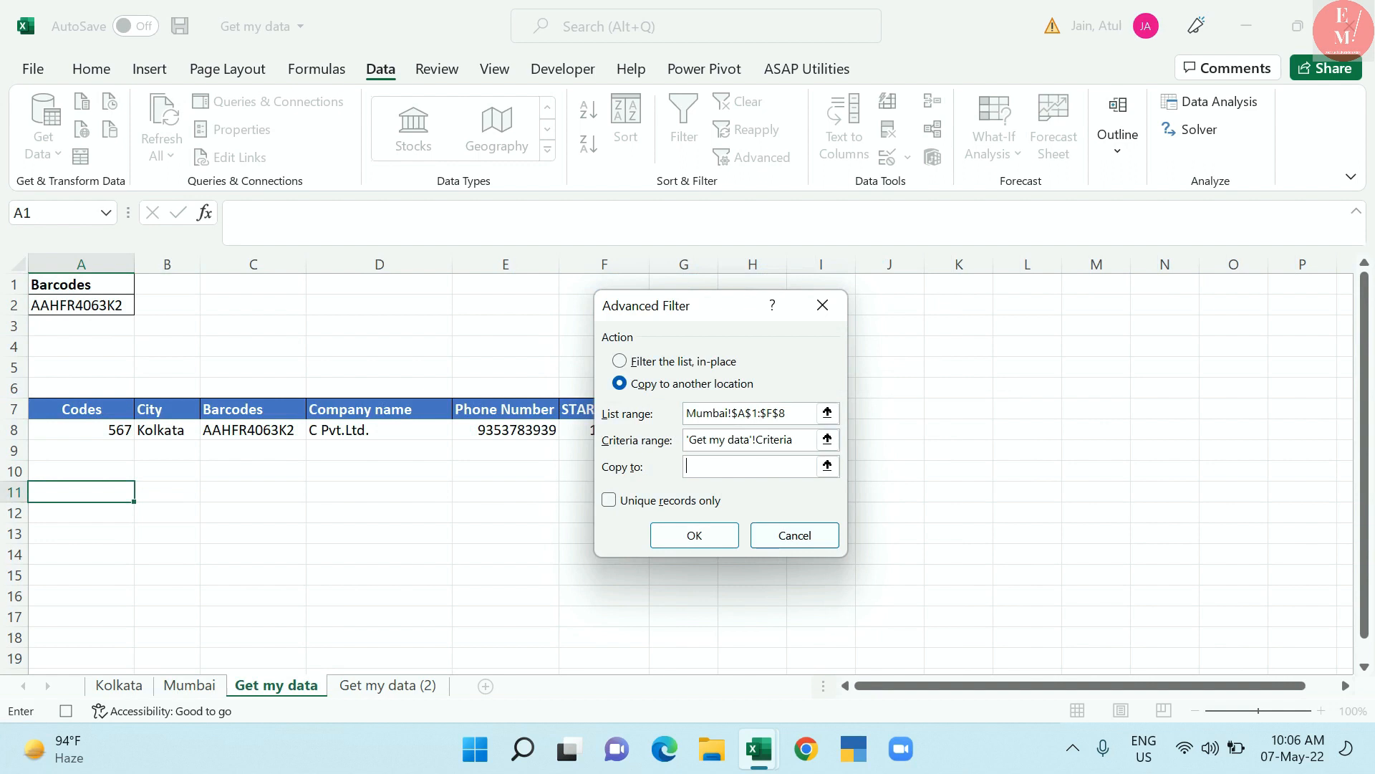
{"action": "left_click_drag", "start_coordinate": [89, 494], "coordinate": [627, 497]}
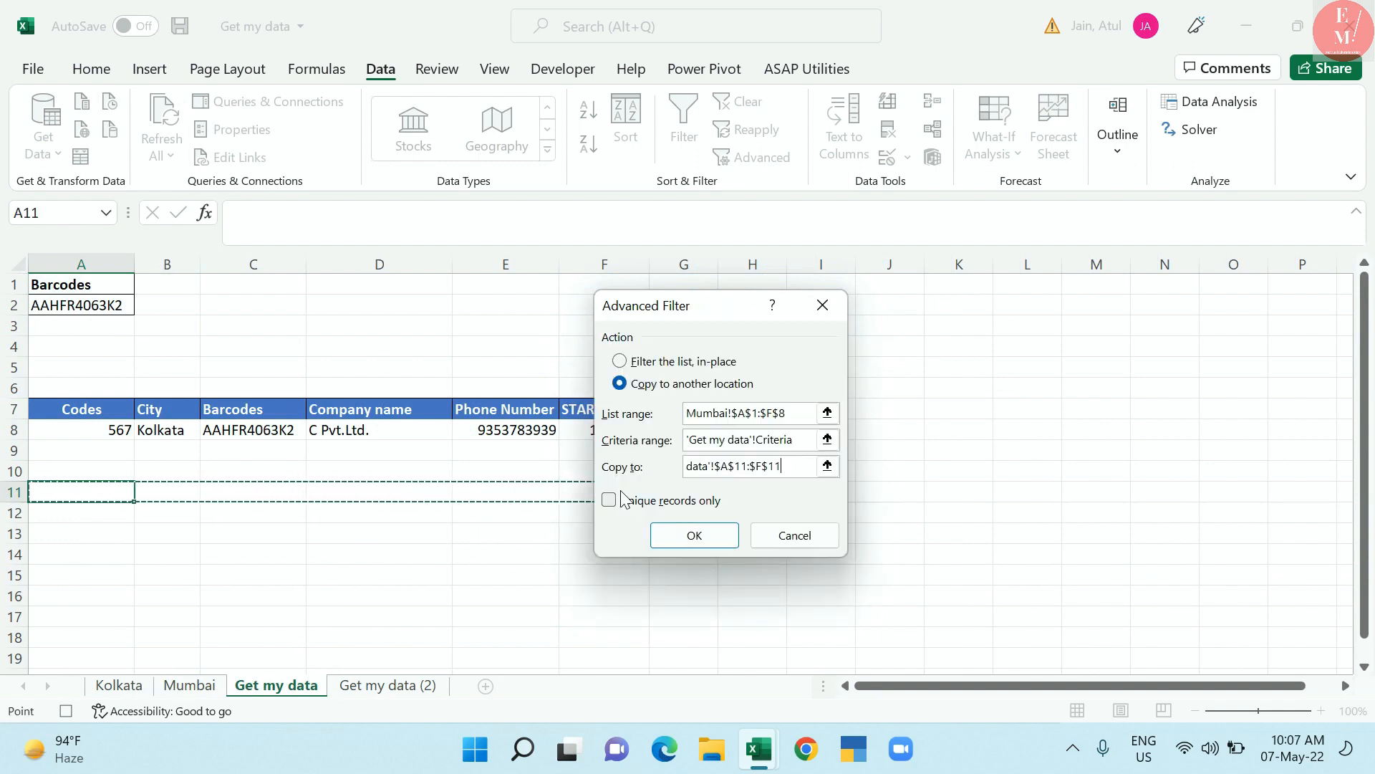
{"action": "left_click", "coordinate": [664, 537]}
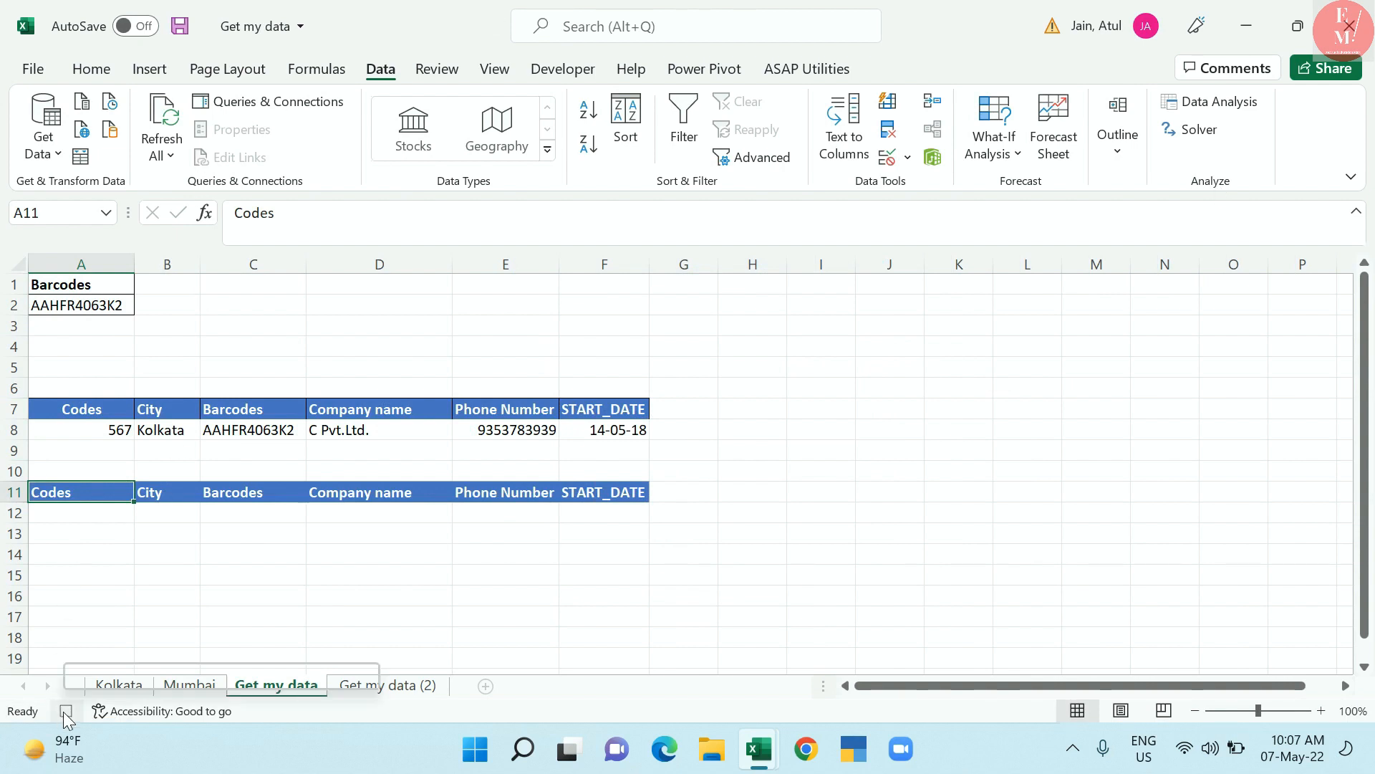
Stop recording the Mumbai filter macro
{"action": "left_click", "coordinate": [498, 71]}
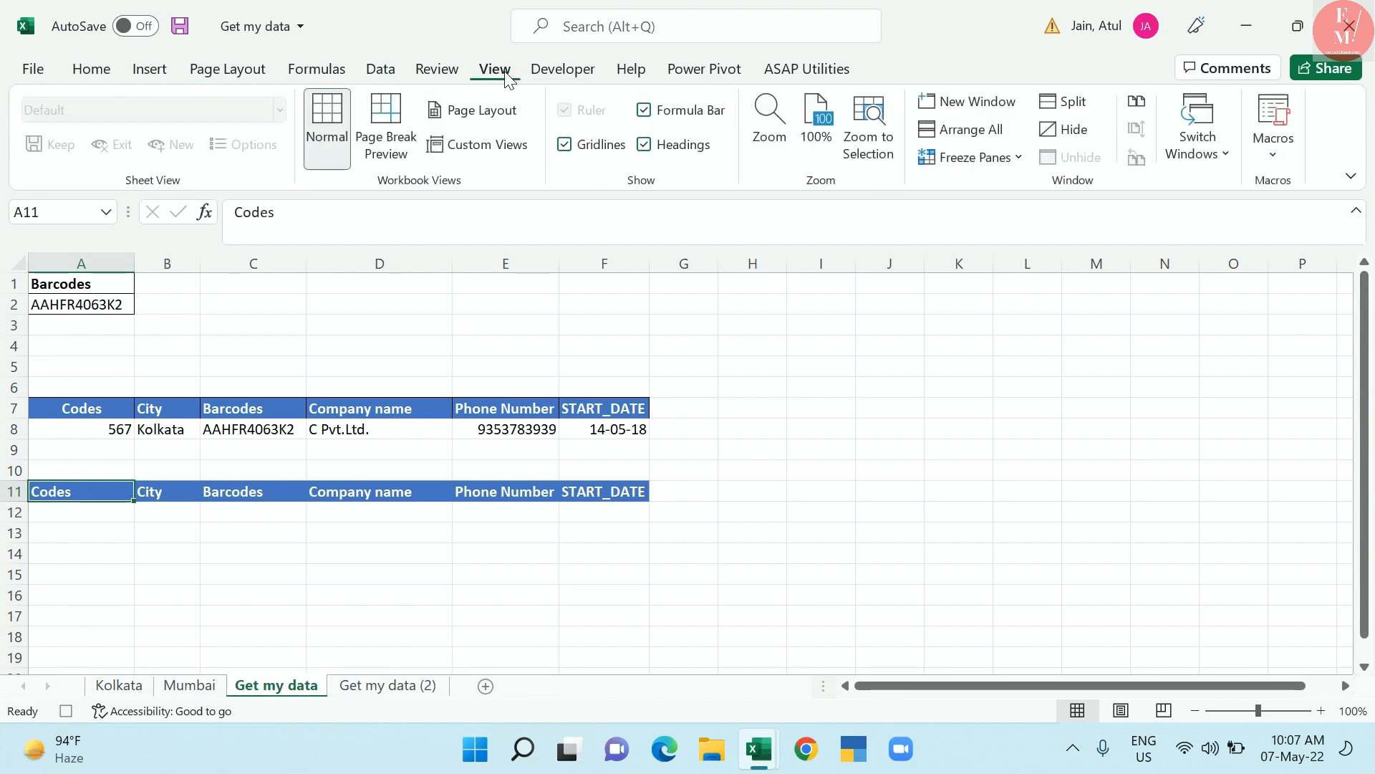
{"action": "left_click", "coordinate": [1273, 132]}
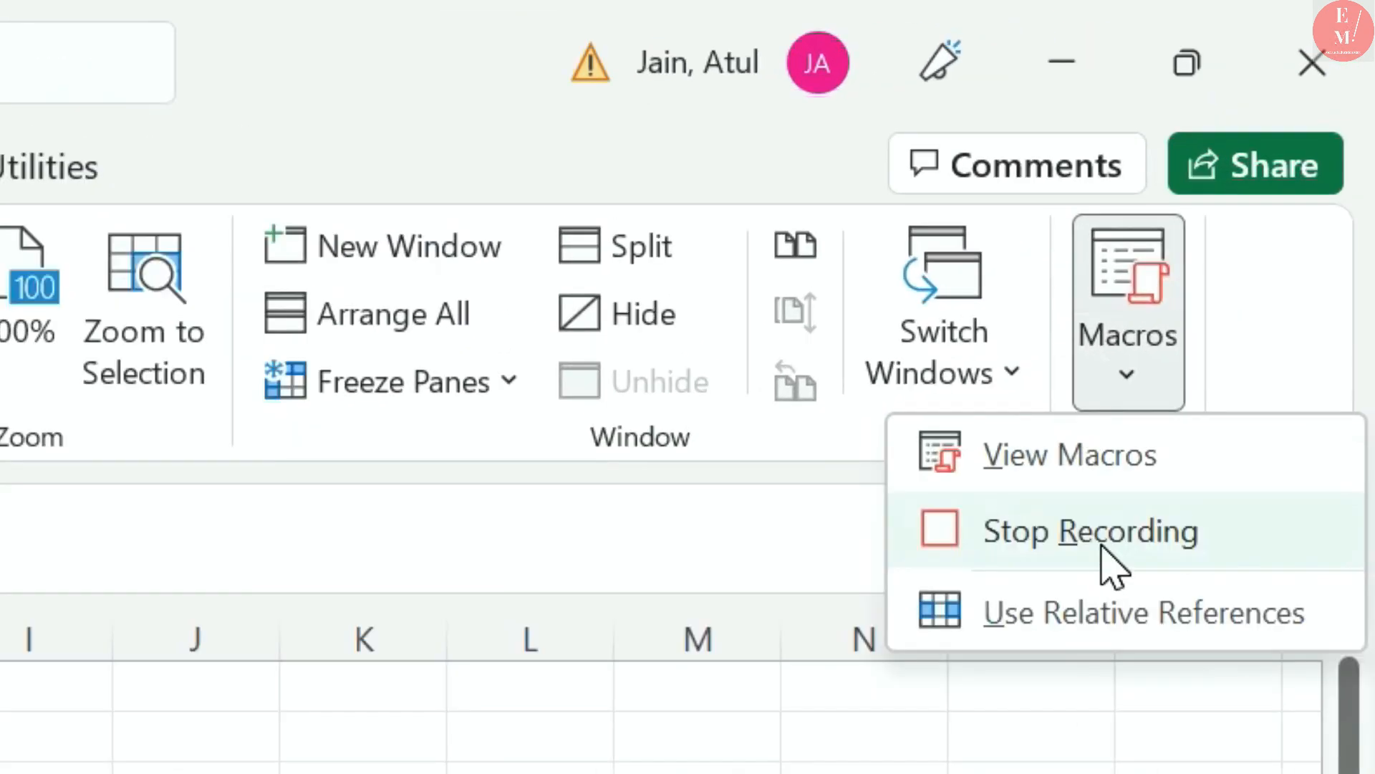
{"action": "left_click", "coordinate": [1101, 546]}
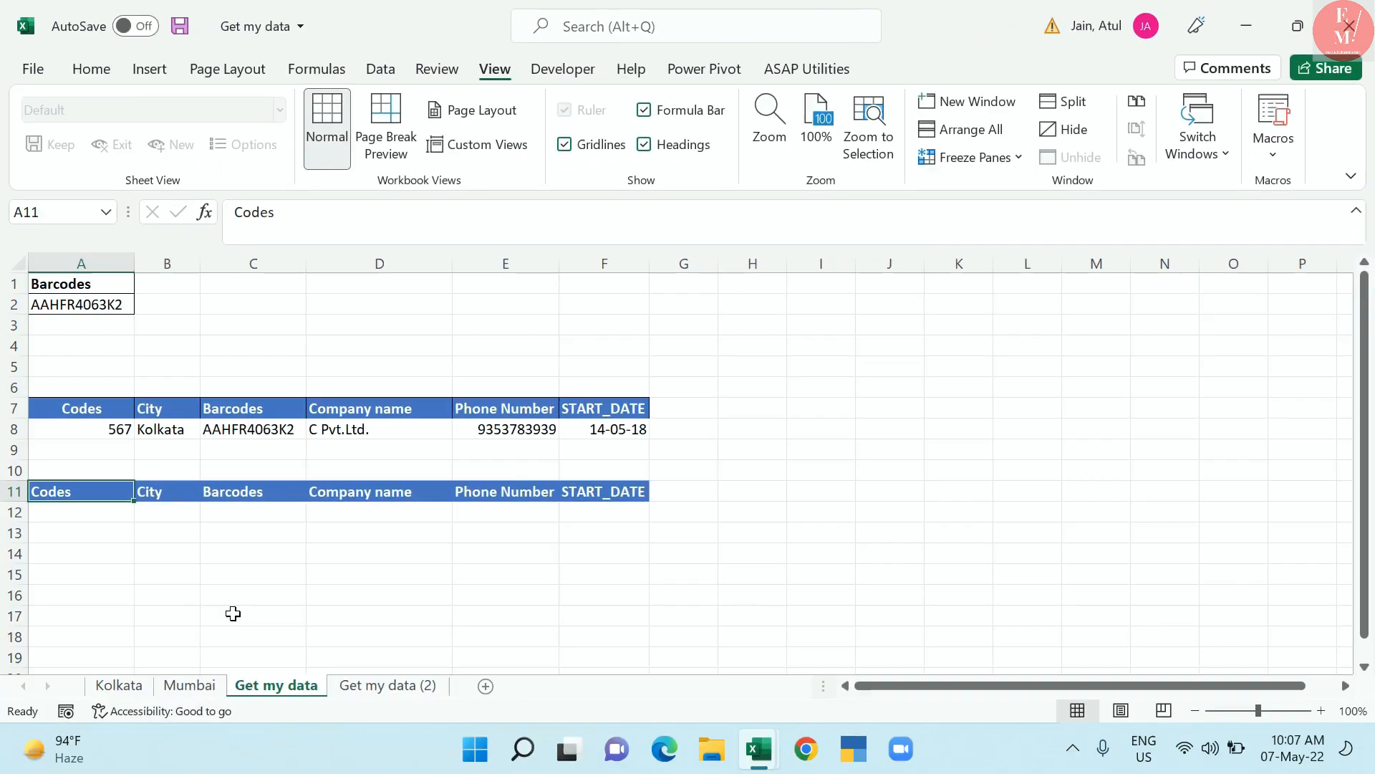
Copy barcode AAFFR0352N17 from cell C5 of the Mumbai sheet into criteria cell A2 on the Get my data sheet
{"action": "left_click_drag", "start_coordinate": [82, 409], "coordinate": [648, 546]}
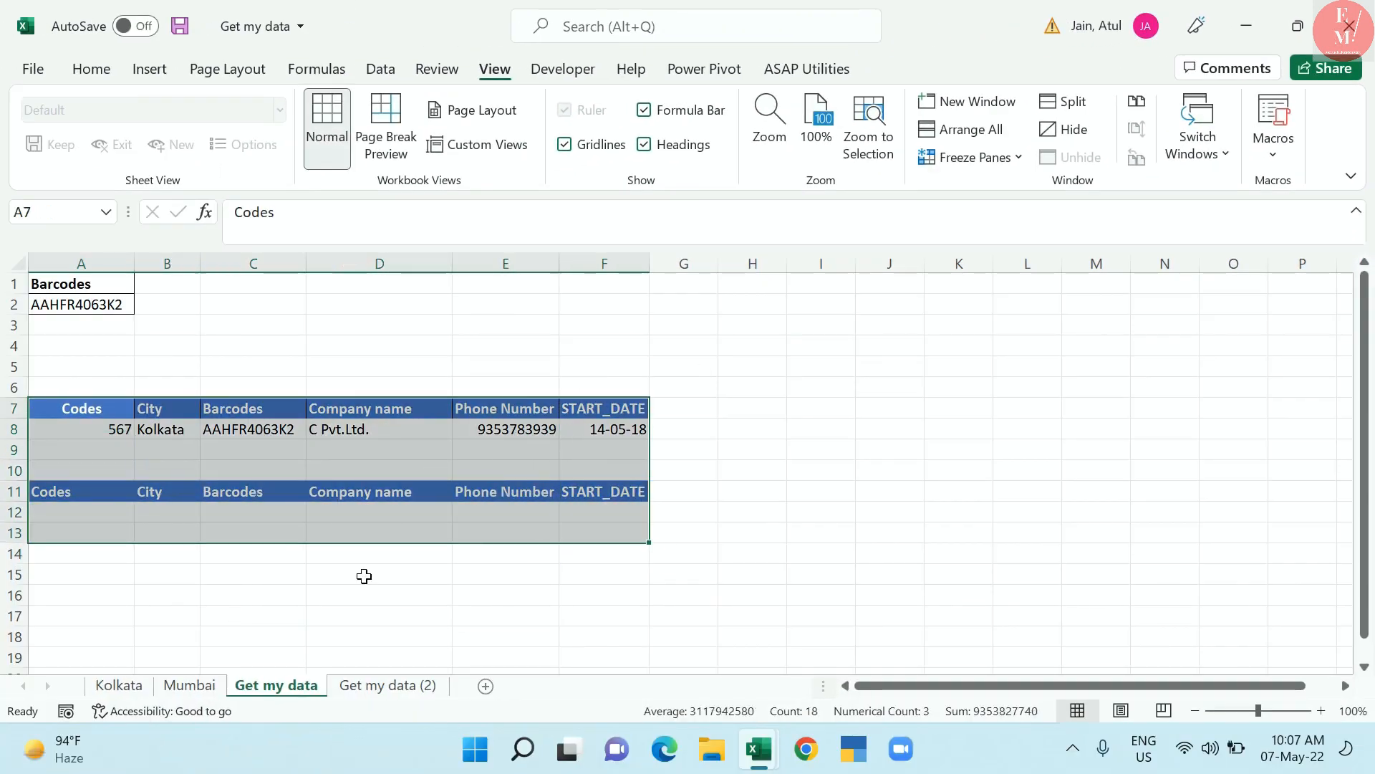
{"action": "left_click", "coordinate": [189, 685]}
{"action": "left_click", "coordinate": [293, 376]}
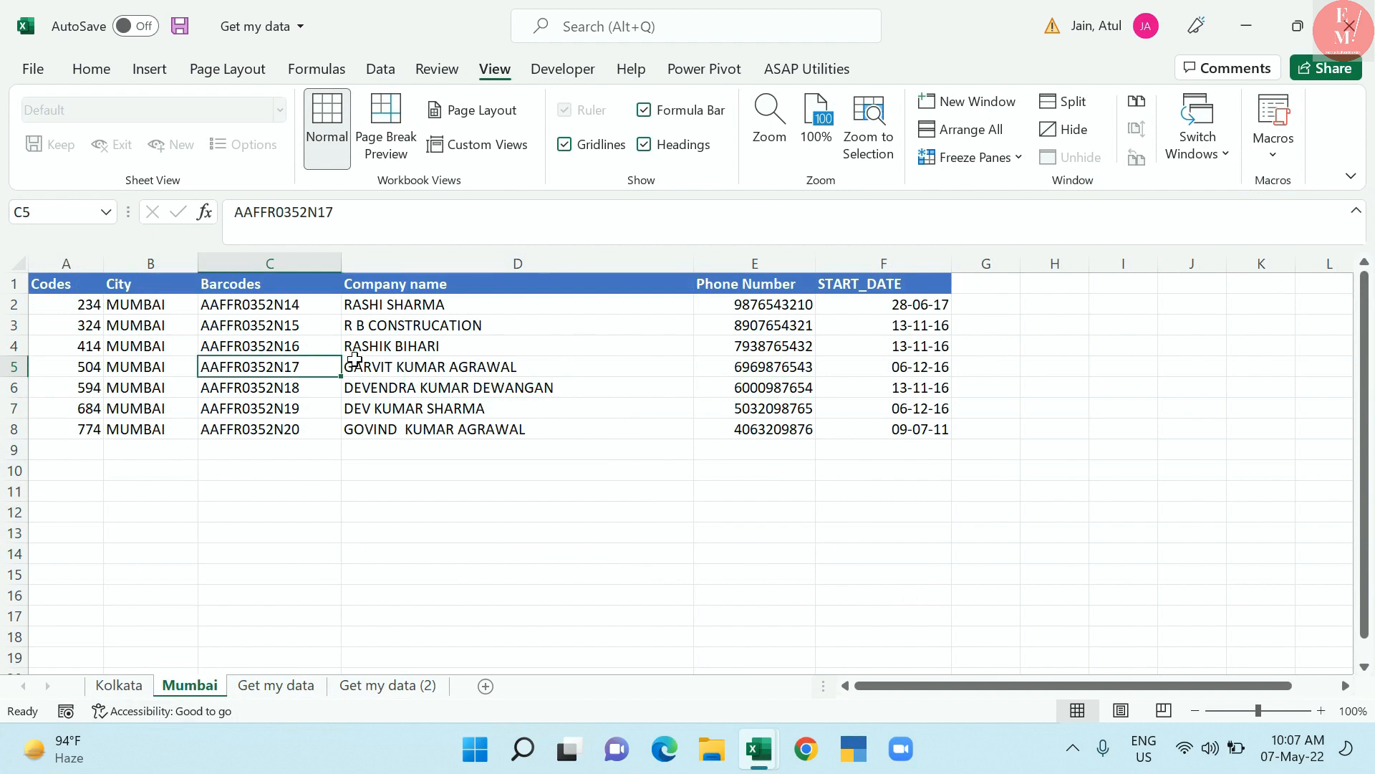
{"action": "key", "text": "ctrl+c"}
{"action": "left_click", "coordinate": [358, 684]}
{"action": "left_click", "coordinate": [310, 688]}
{"action": "left_click", "coordinate": [131, 311]}
{"action": "key", "text": "ctrl+v"}
Check the Kolkata and Mumbai result areas on the Get my data sheet against the barcode criteria in A1:A2
{"action": "left_click_drag", "start_coordinate": [118, 429], "coordinate": [641, 455]}
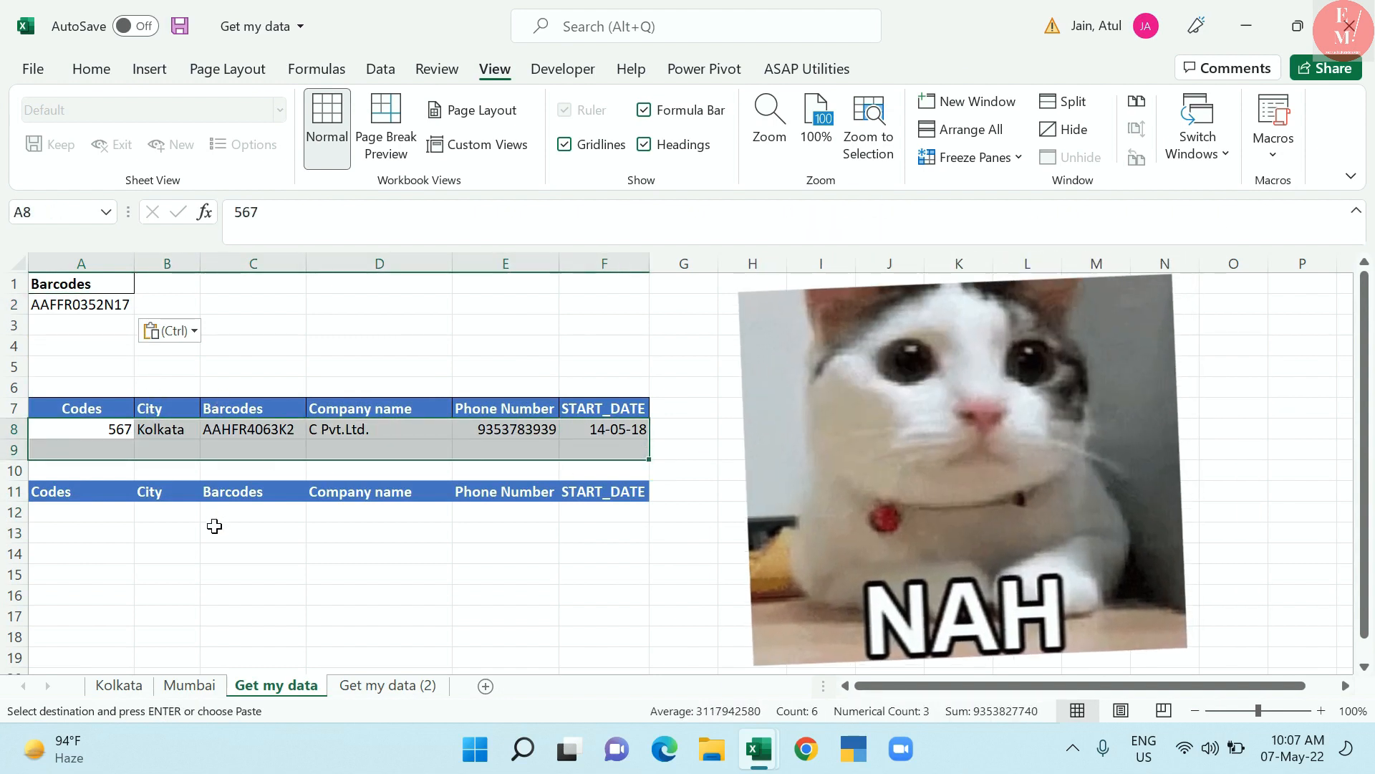
{"action": "left_click", "coordinate": [215, 517]}
{"action": "left_click", "coordinate": [133, 530]}
{"action": "left_click", "coordinate": [130, 519]}
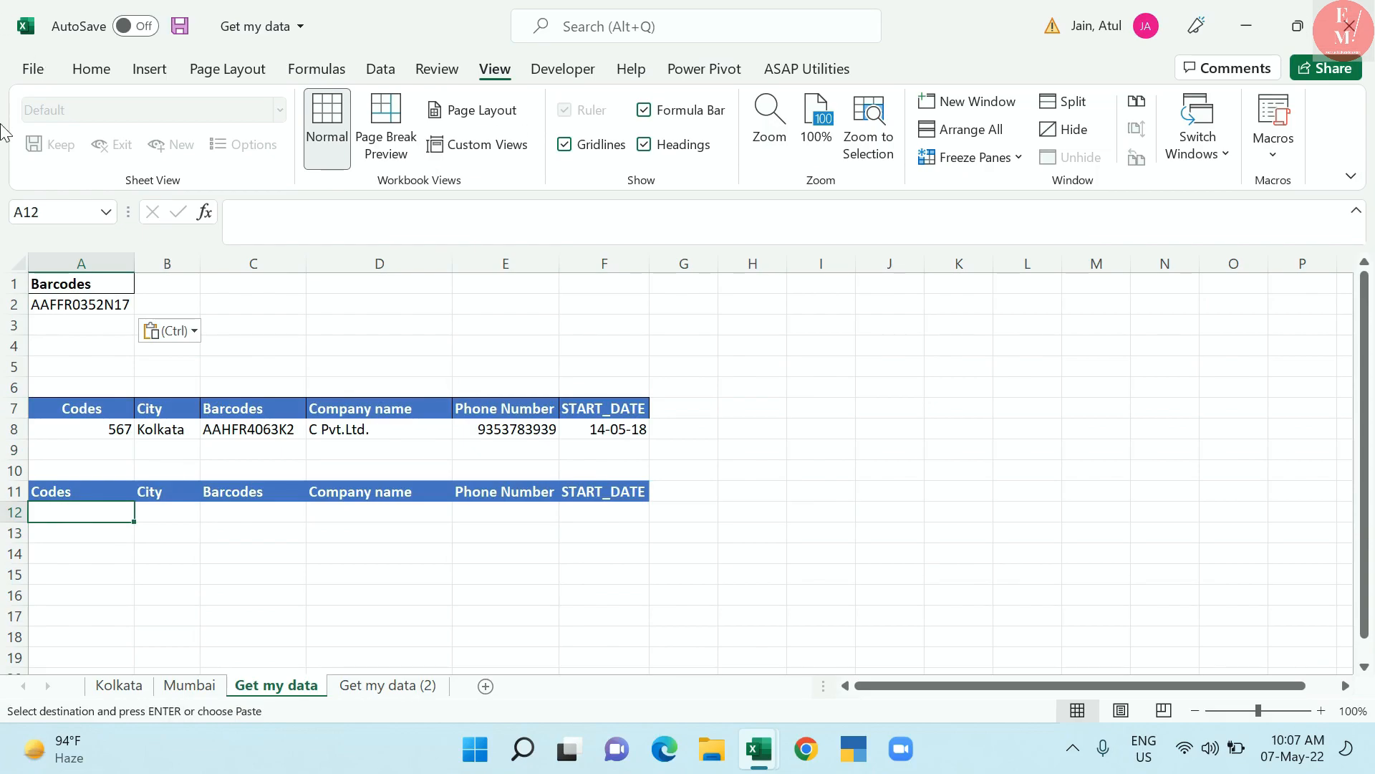
{"action": "left_click_drag", "start_coordinate": [100, 285], "coordinate": [107, 307]}
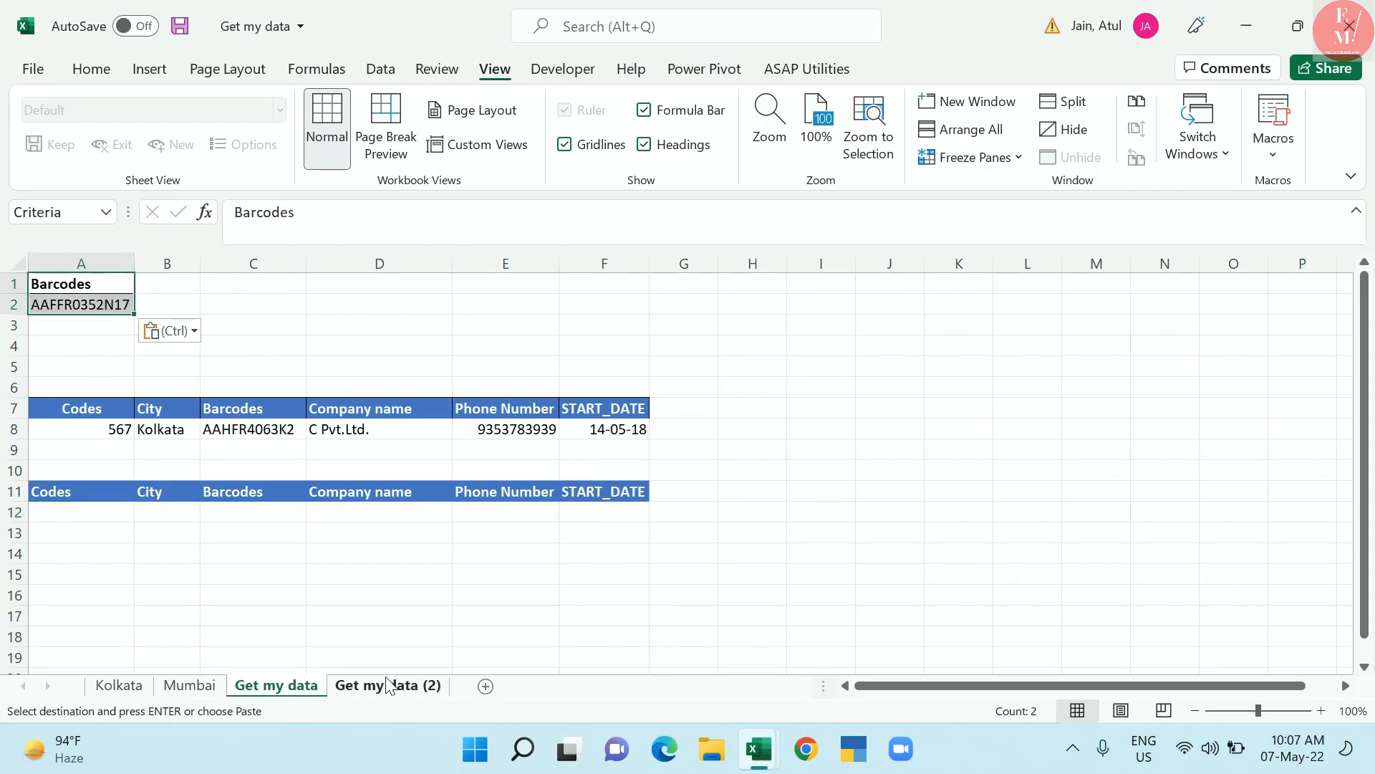
{"action": "left_click", "coordinate": [111, 304]}
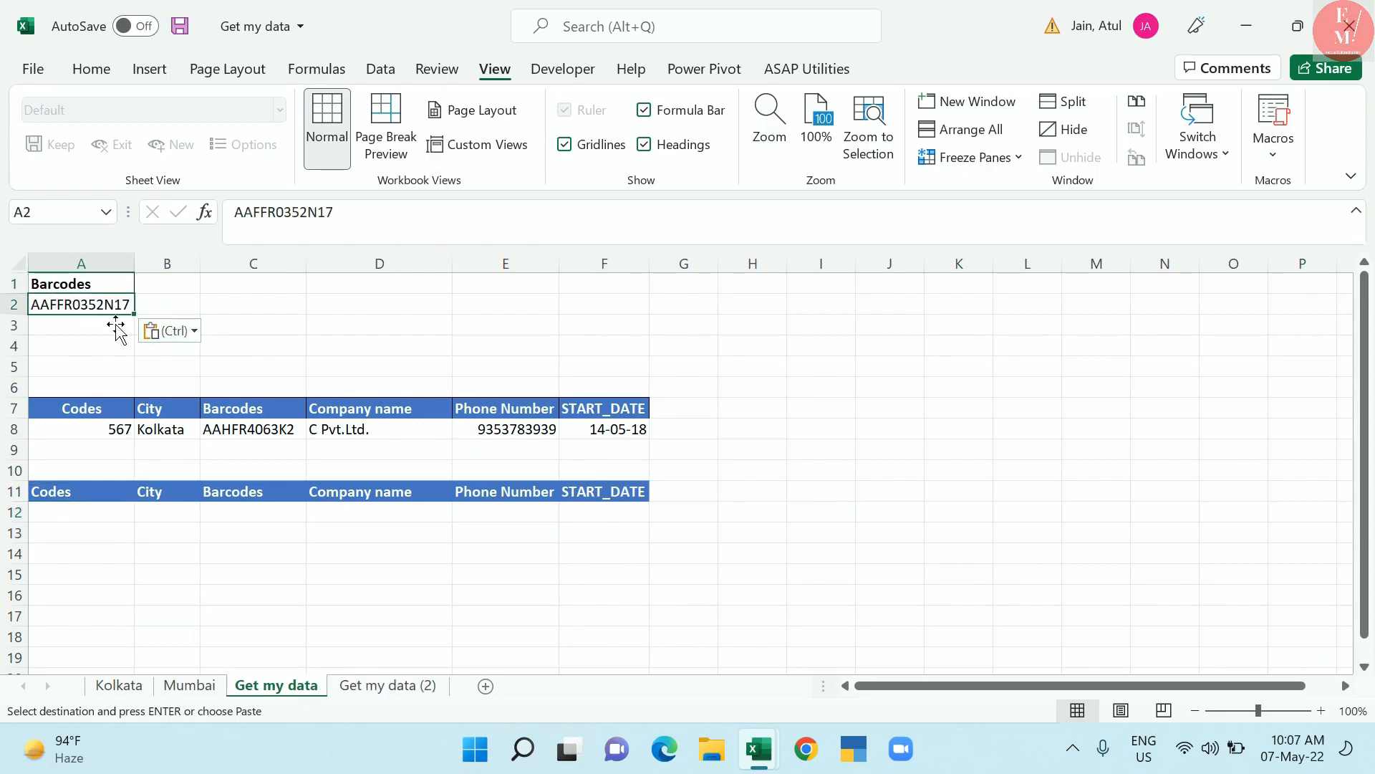
{"action": "left_click_drag", "start_coordinate": [114, 433], "coordinate": [641, 416]}
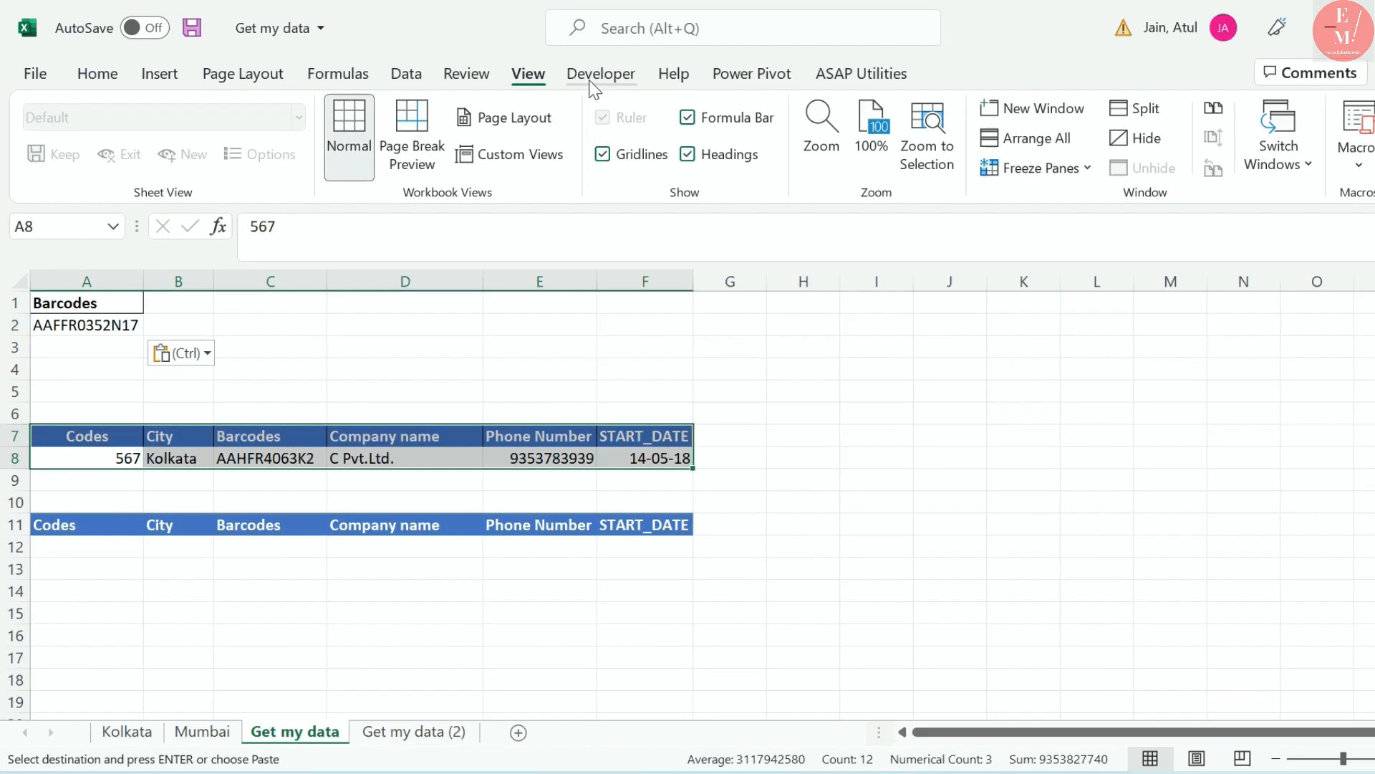
Open Module1 of Get my data.xlsm in the Visual Basic editor and examine the recorded Macro1 and Macro2 code
{"action": "left_click", "coordinate": [556, 69]}
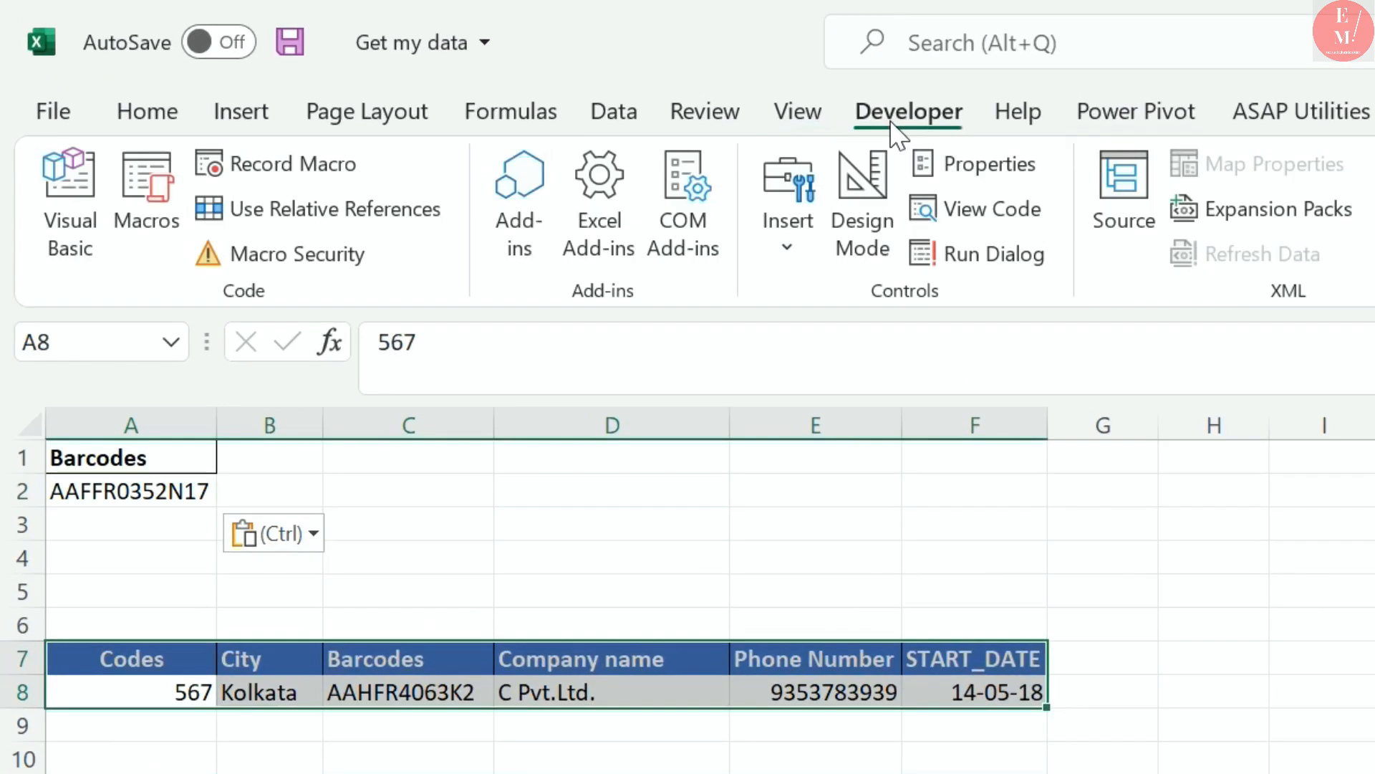
{"action": "left_click", "coordinate": [54, 239]}
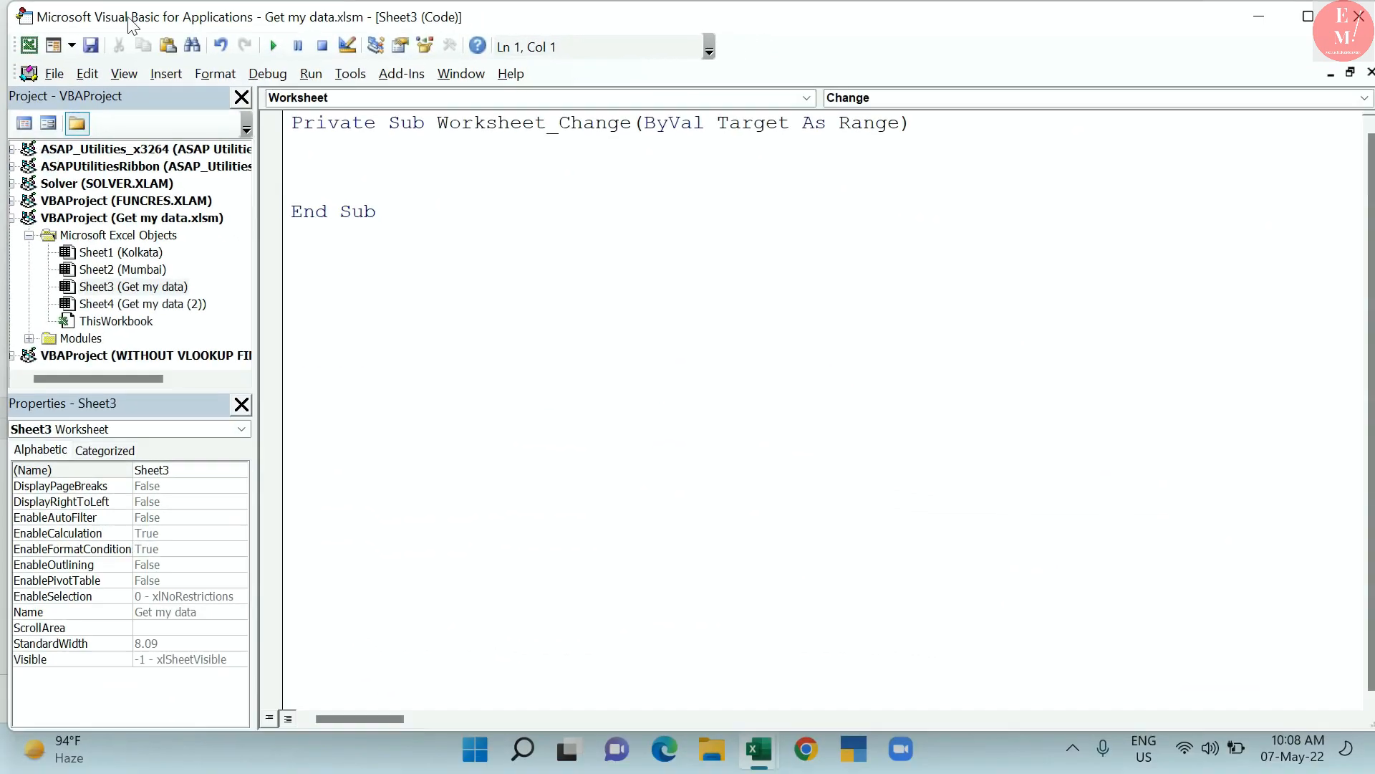
{"action": "double_click", "coordinate": [80, 338]}
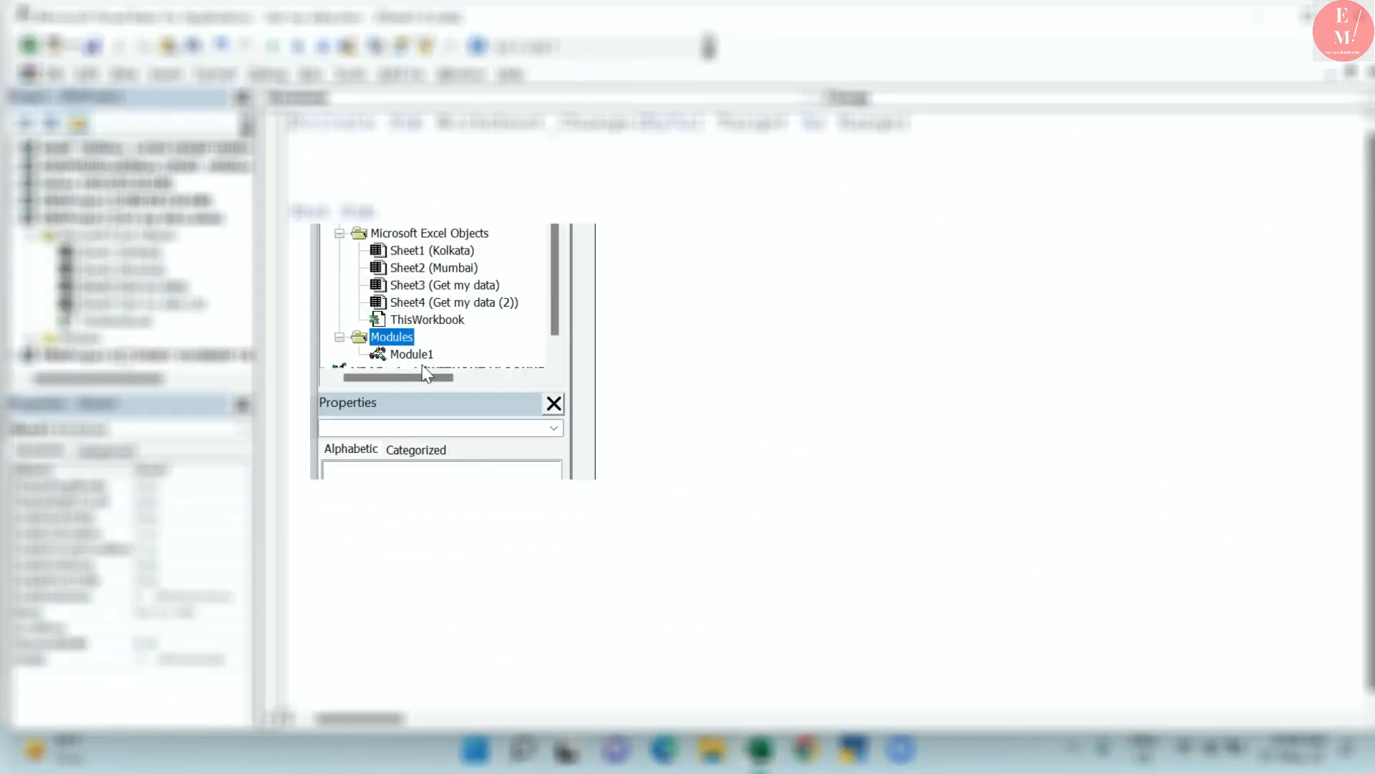
{"action": "double_click", "coordinate": [100, 356]}
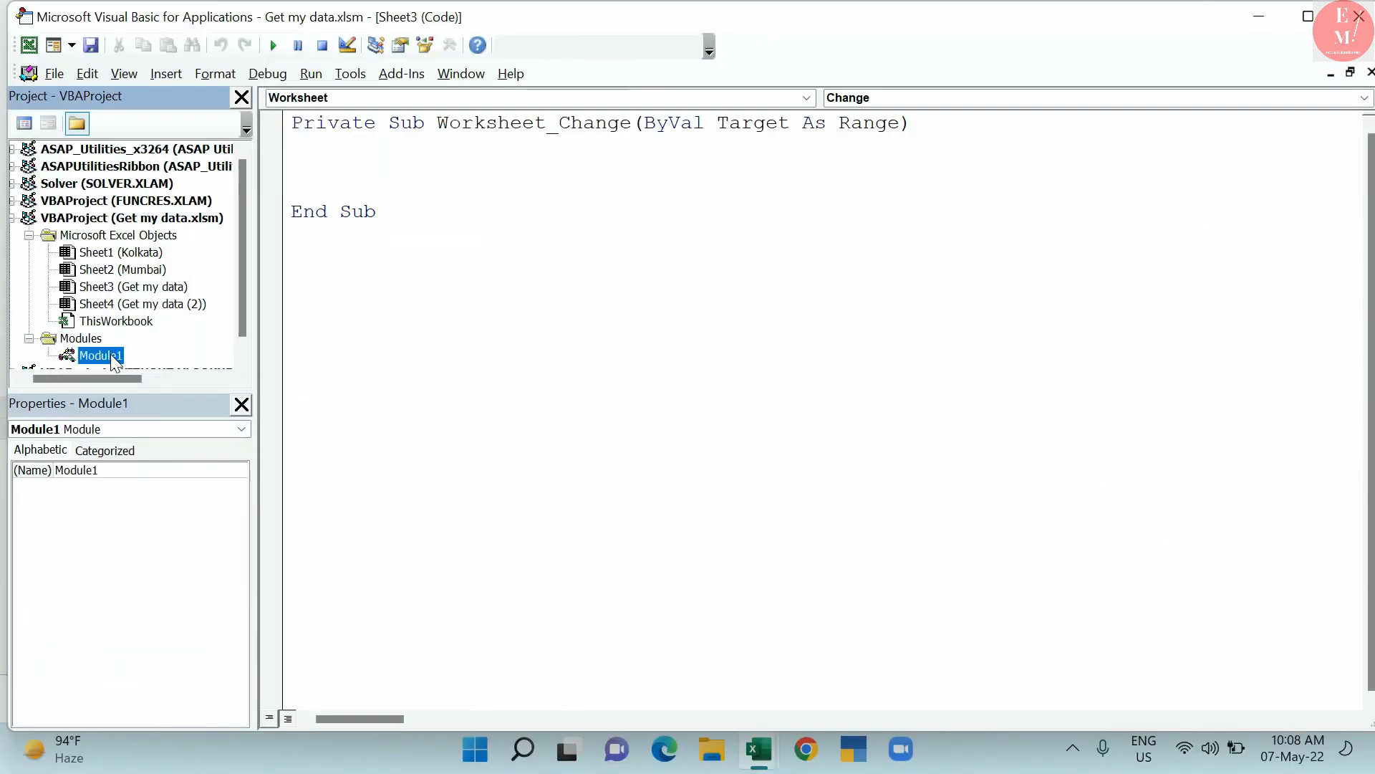
{"action": "left_click_drag", "start_coordinate": [339, 123], "coordinate": [434, 122]}
{"action": "left_click_drag", "start_coordinate": [328, 256], "coordinate": [571, 367]}
{"action": "left_click_drag", "start_coordinate": [446, 431], "coordinate": [442, 416]}
{"action": "left_click_drag", "start_coordinate": [340, 545], "coordinate": [699, 658]}
{"action": "left_click", "coordinate": [702, 656]}
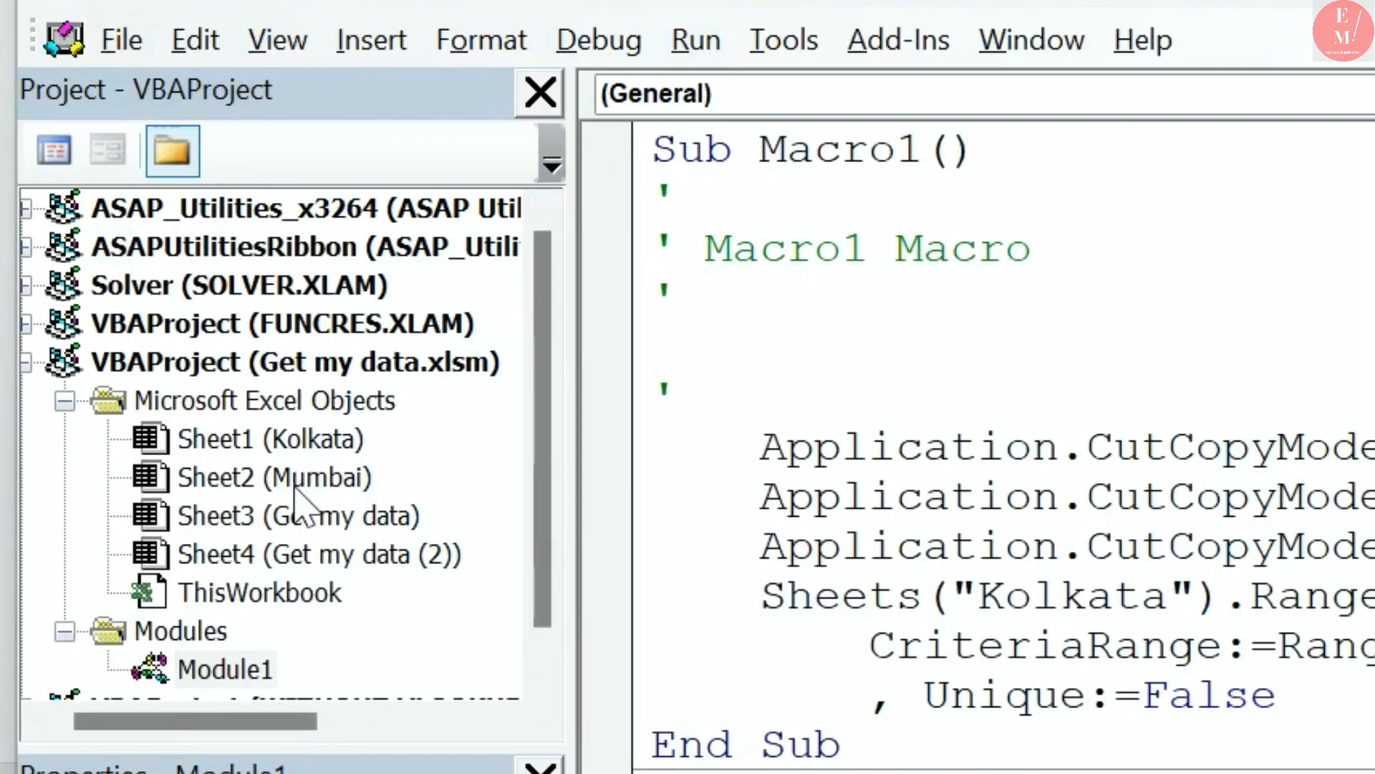
Open the code of Sheet3 (Get my data) and add a Worksheet SelectionChange event procedure
{"action": "left_click", "coordinate": [130, 287]}
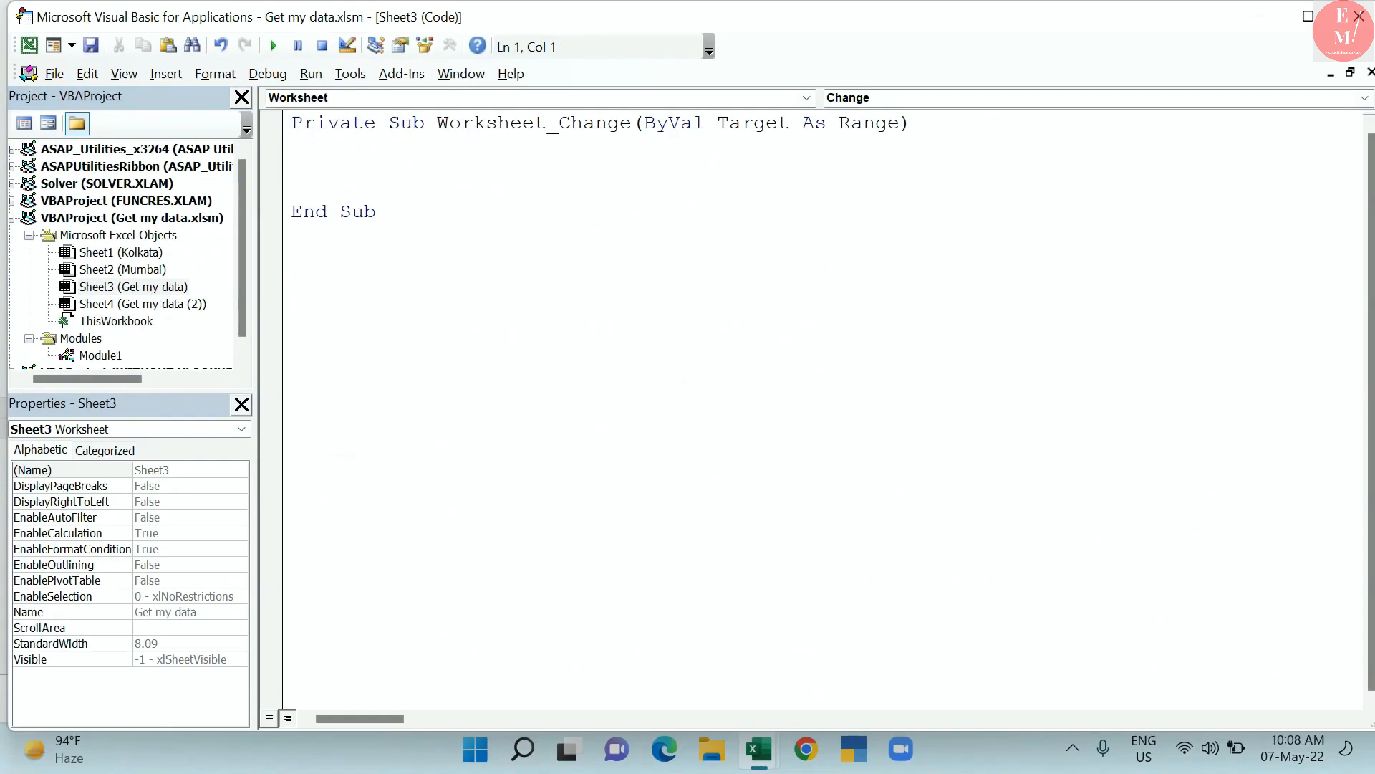
{"action": "left_click_drag", "start_coordinate": [400, 124], "coordinate": [910, 124]}
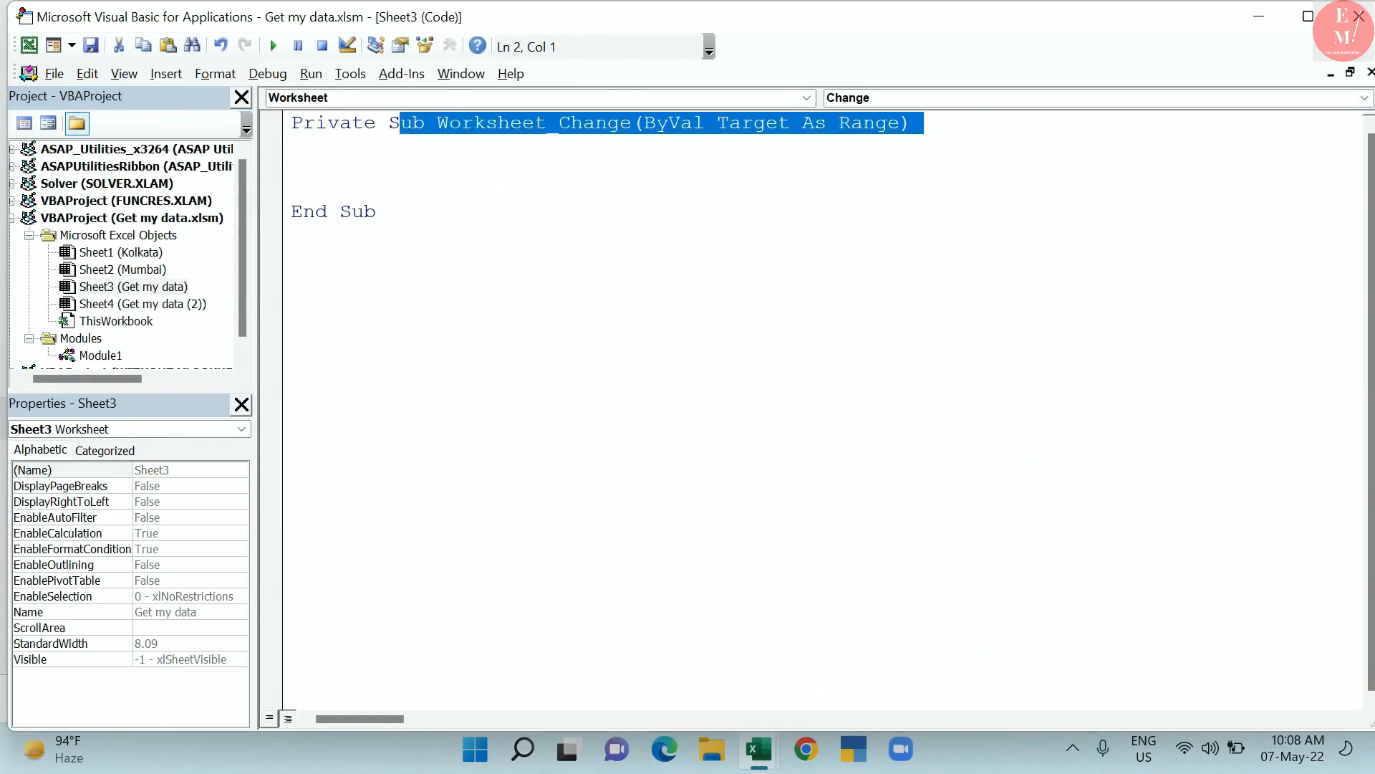
{"action": "left_click", "coordinate": [294, 167]}
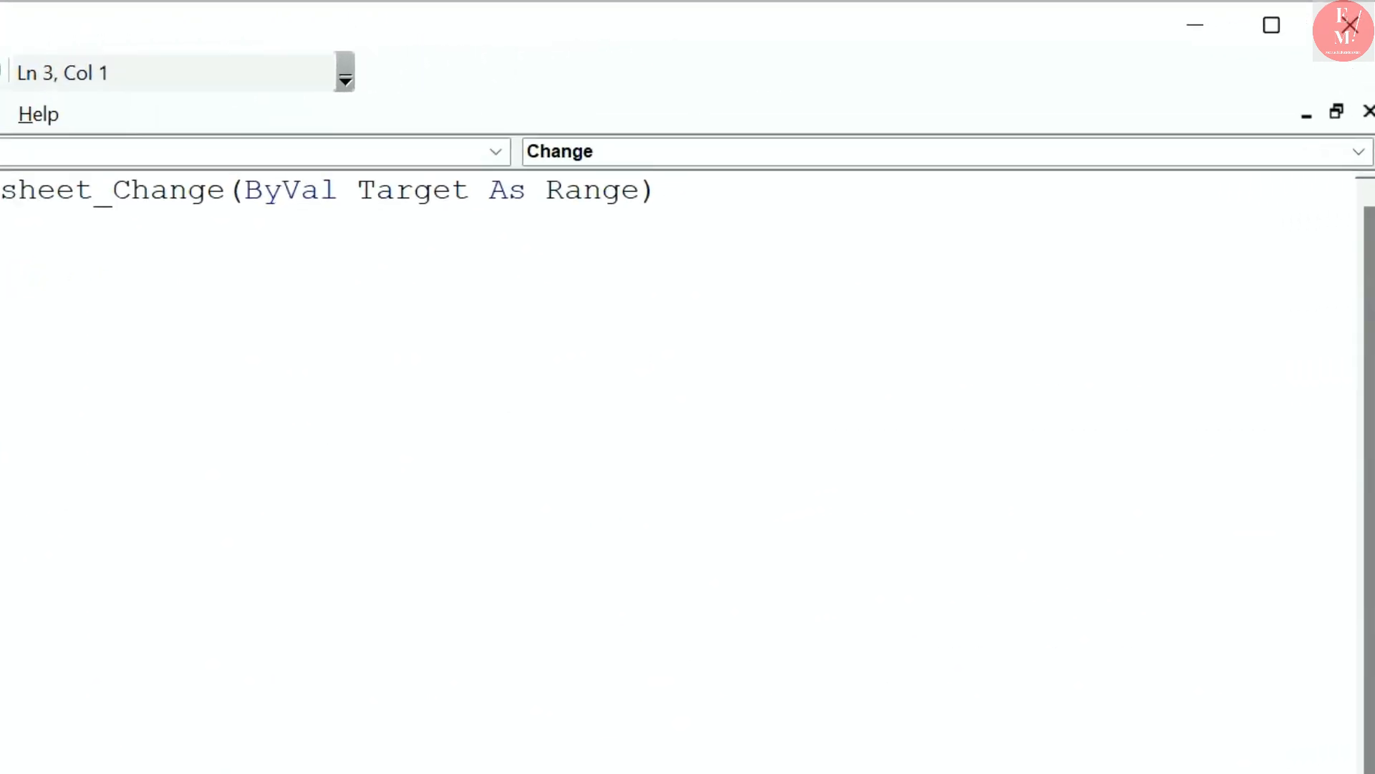
{"action": "left_click", "coordinate": [505, 208]}
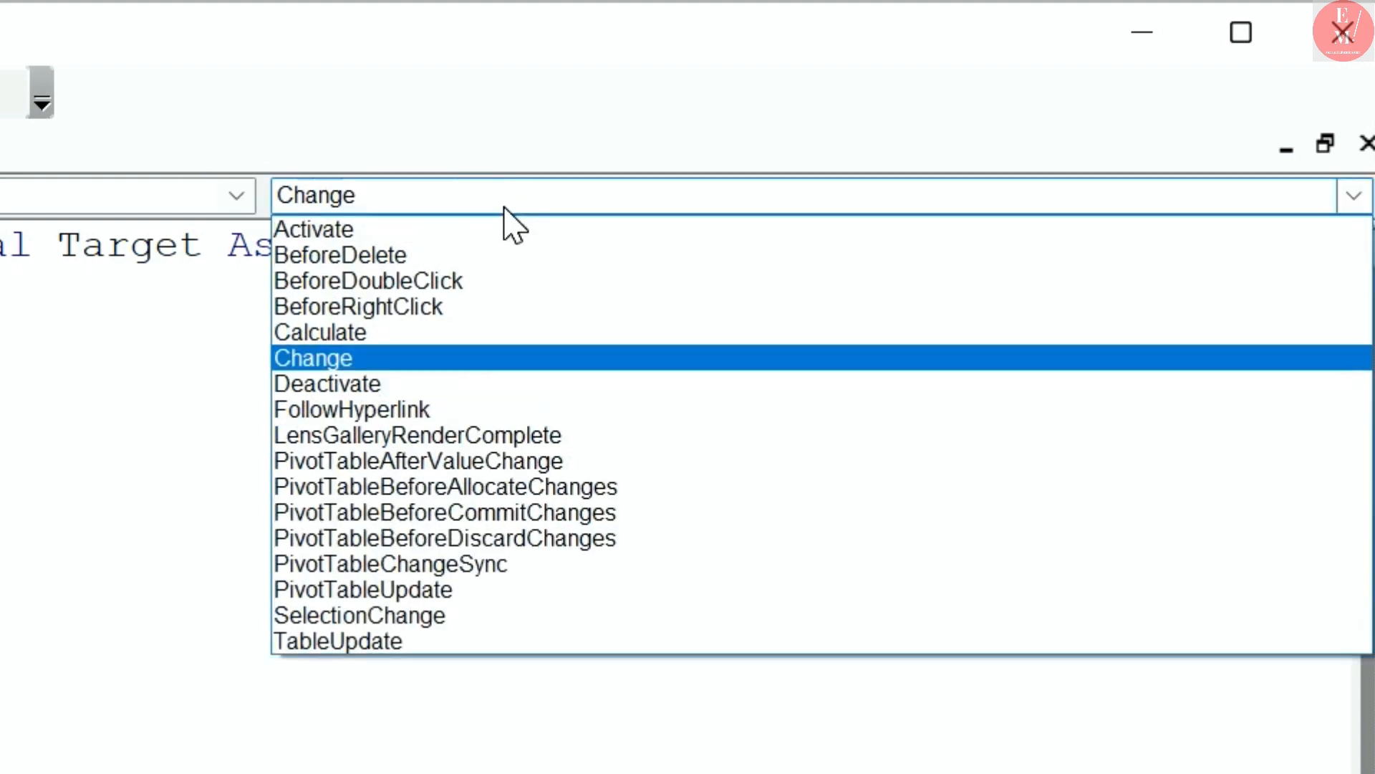
{"action": "left_click", "coordinate": [395, 638]}
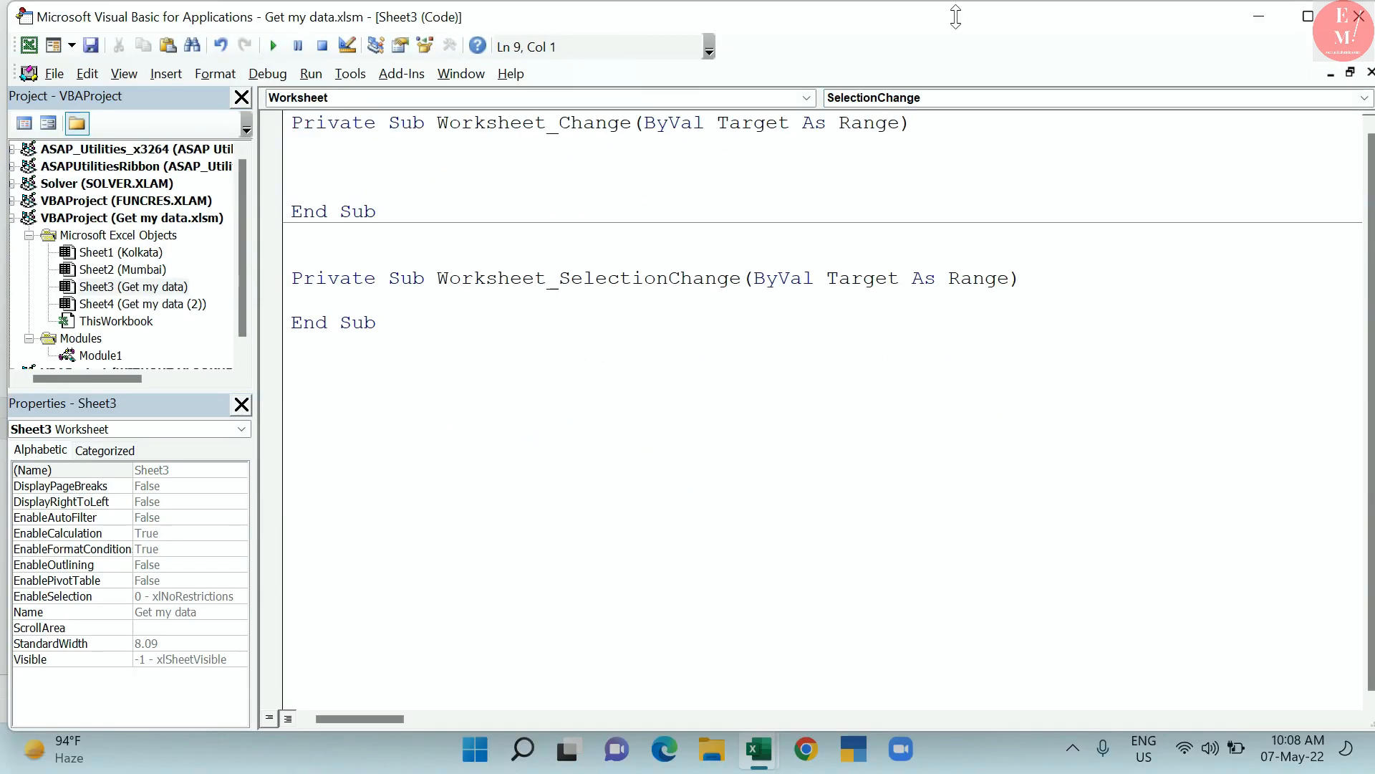
{"action": "left_click_drag", "start_coordinate": [473, 279], "coordinate": [741, 278]}
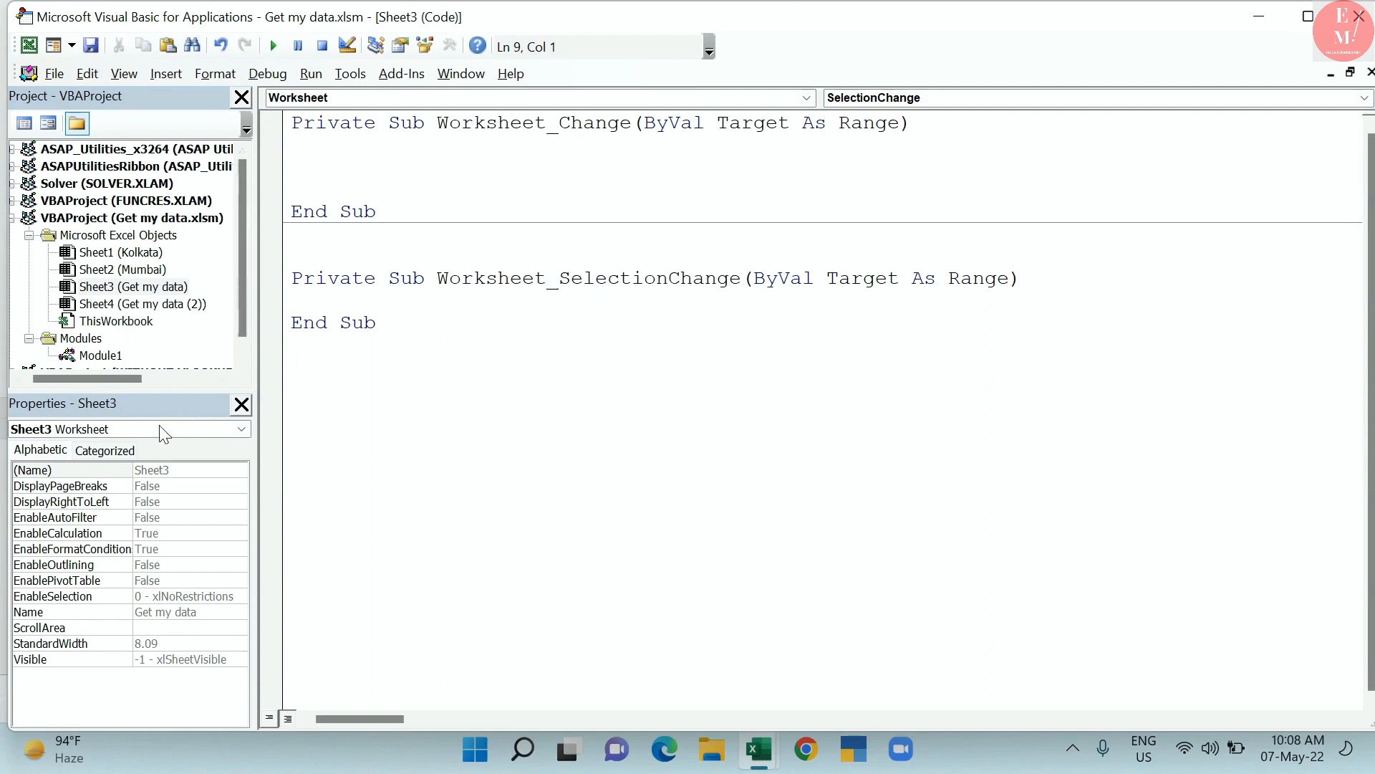
Move the Kolkata filter code from Macro1 in Module1 into the SelectionChange procedure of Sheet3 (Get my data)
{"action": "double_click", "coordinate": [111, 358]}
{"action": "left_click_drag", "start_coordinate": [326, 255], "coordinate": [570, 367]}
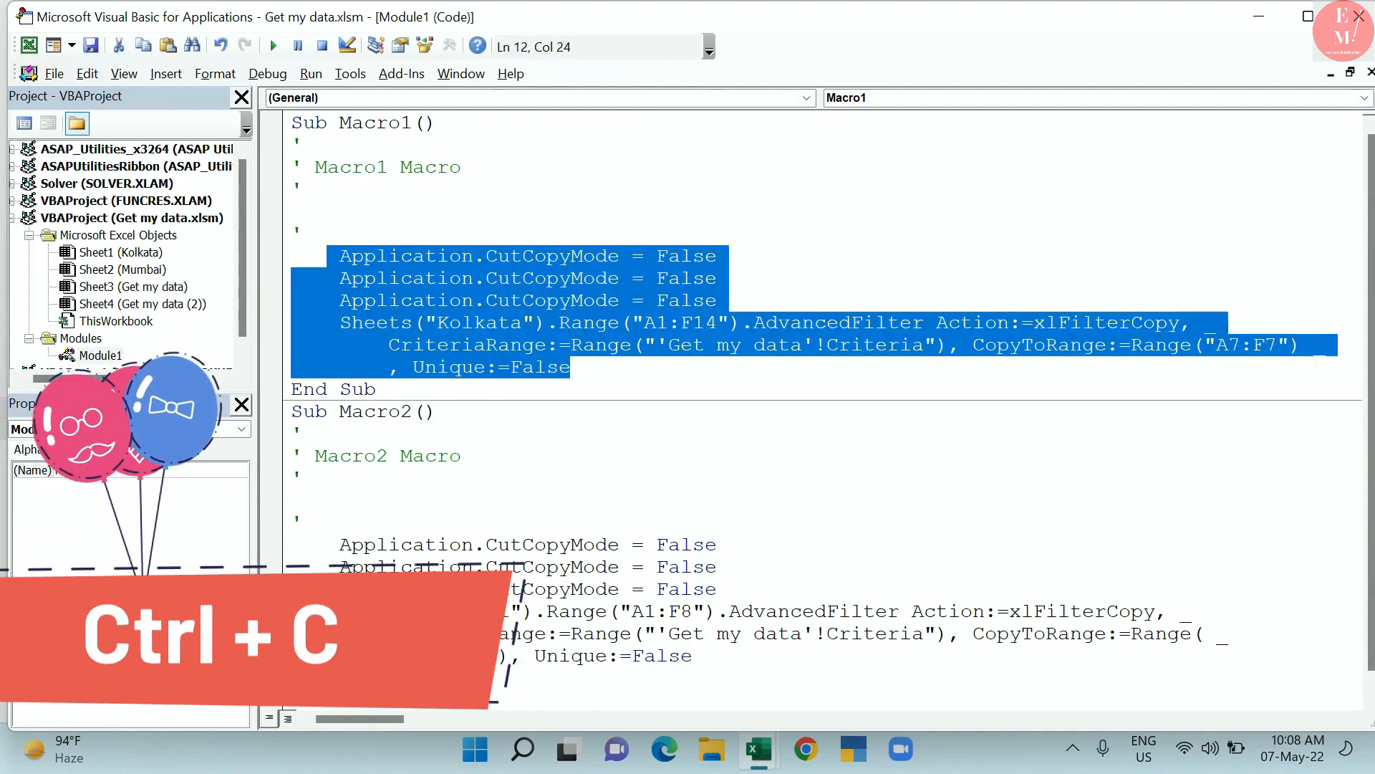
{"action": "key", "text": "Delete"}
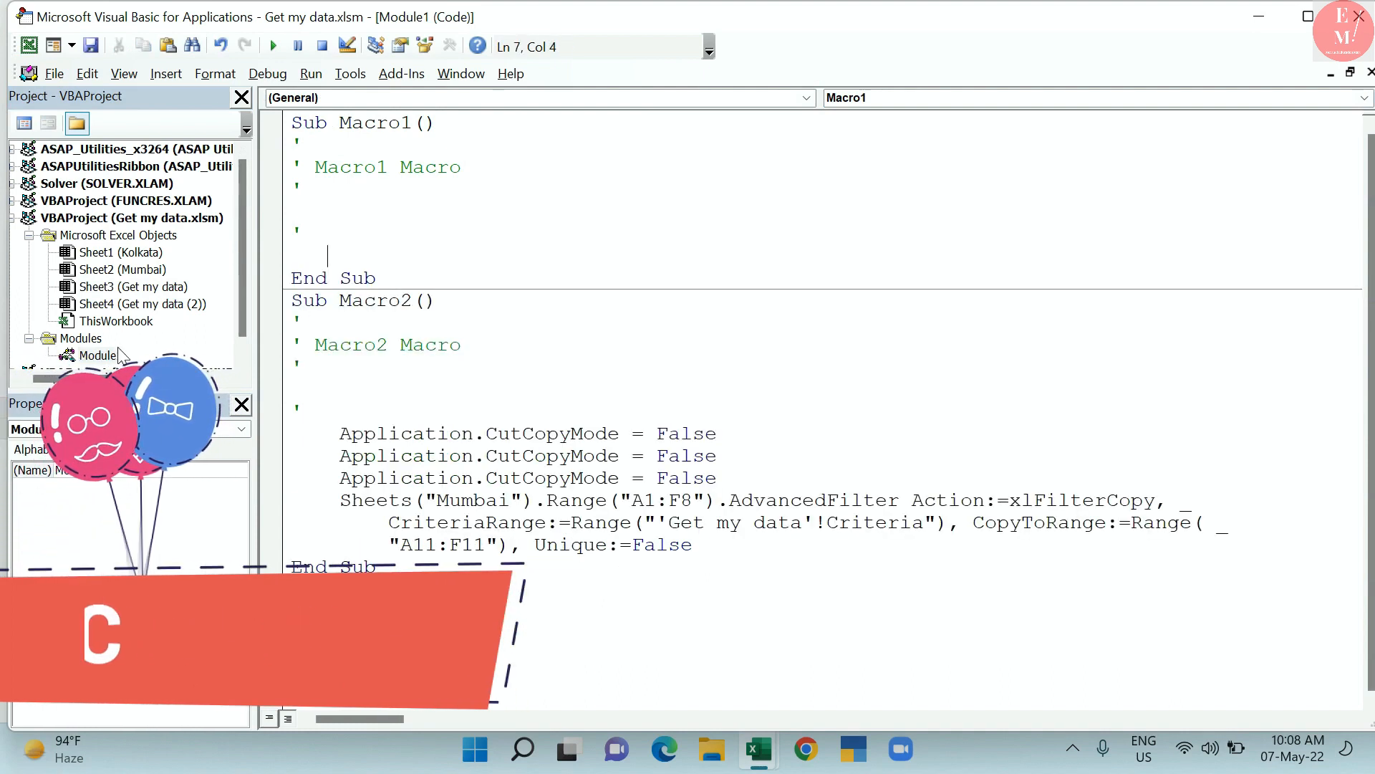
{"action": "left_click", "coordinate": [136, 286]}
{"action": "double_click", "coordinate": [136, 286]}
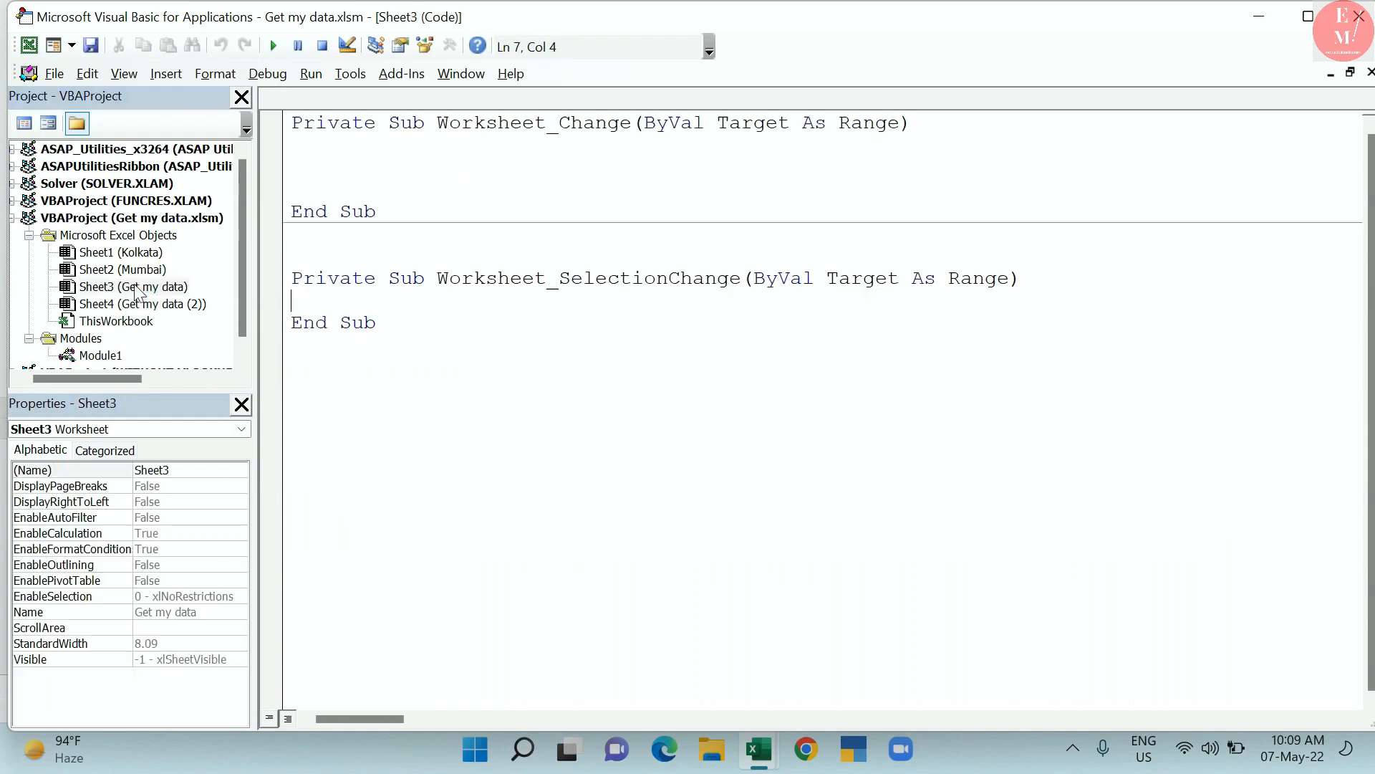
{"action": "key", "text": "ctrl+v"}
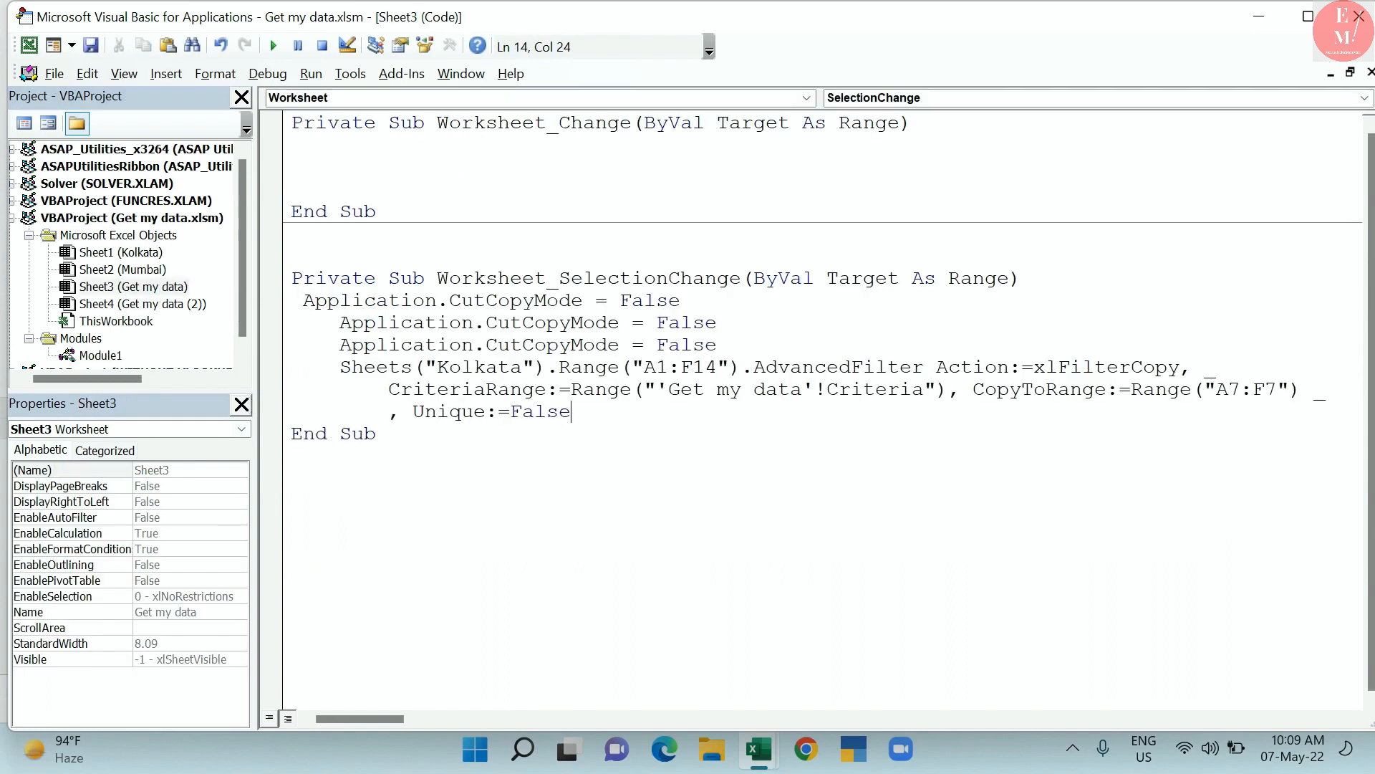
Move the Mumbai filter code from Macro2 into Sheet3's SelectionChange procedure, on a new line below the Kolkata filter code
{"action": "scroll", "coordinate": [135, 333], "scroll_direction": "down", "scroll_amount": 1}
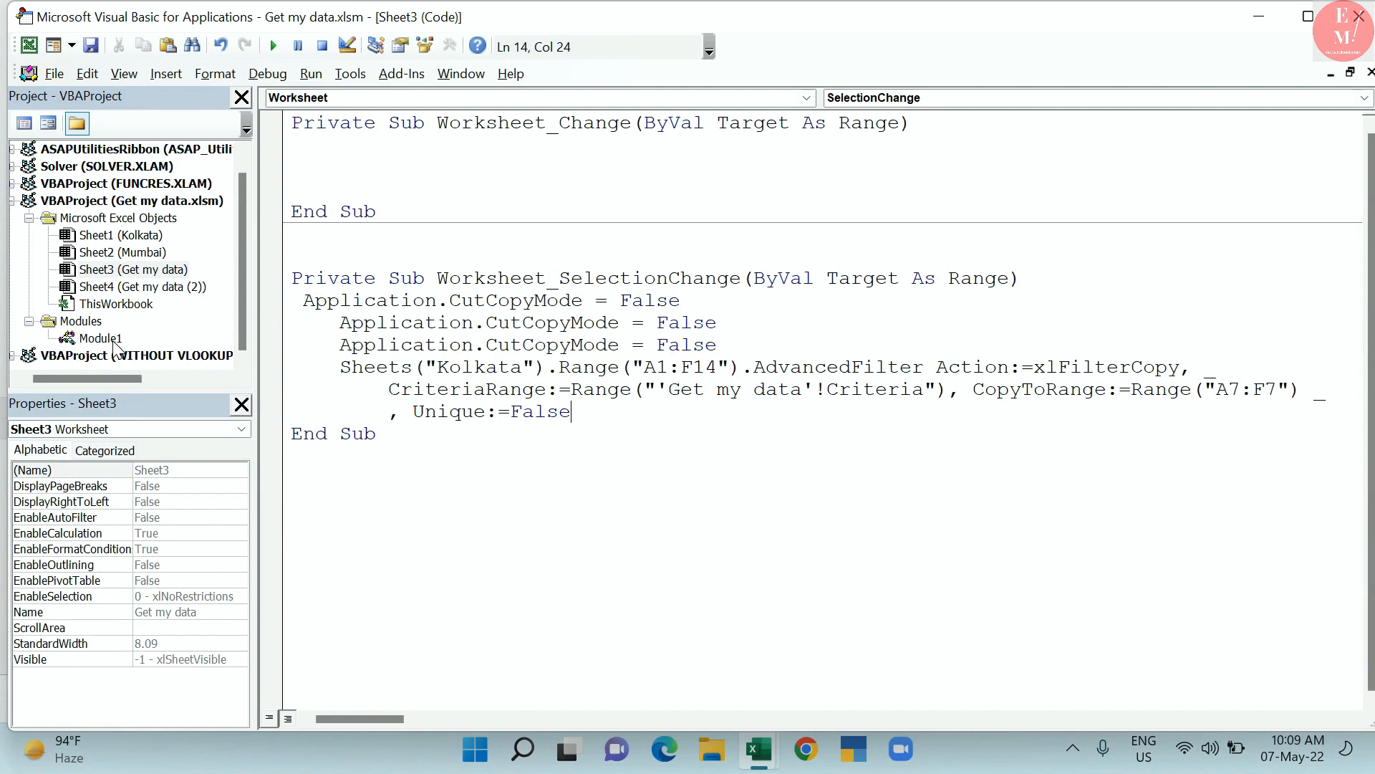
{"action": "double_click", "coordinate": [113, 344]}
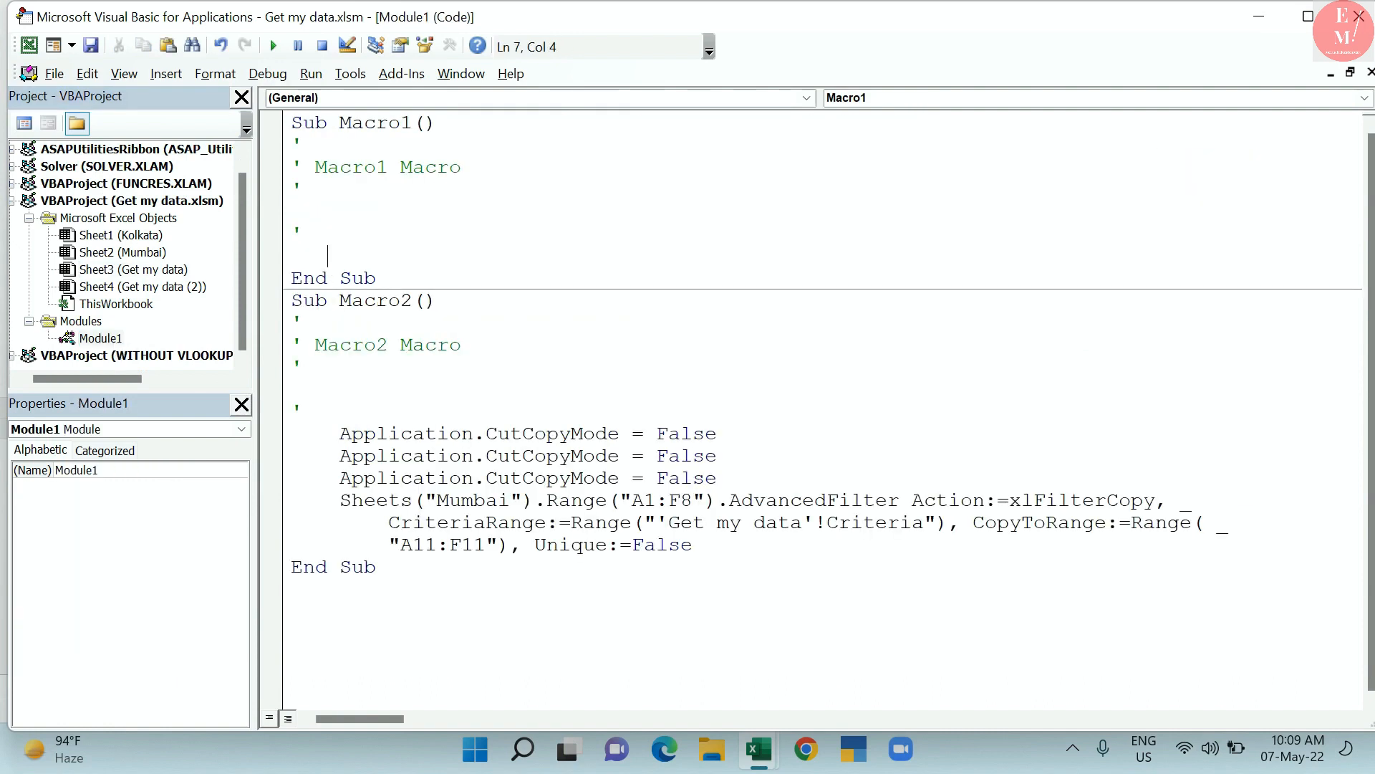
{"action": "left_click_drag", "start_coordinate": [328, 433], "coordinate": [692, 546]}
{"action": "key", "text": "ctrl+c"}
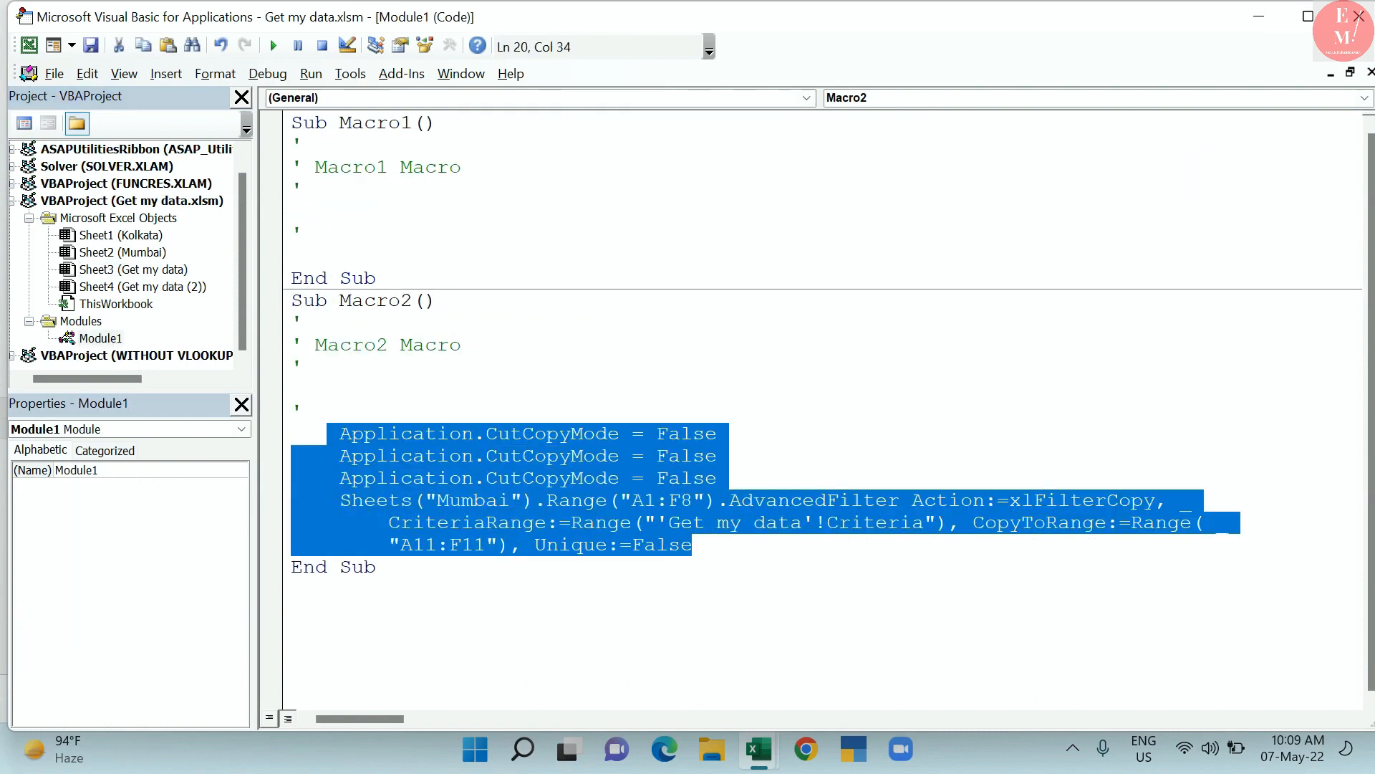
{"action": "key", "text": "Delete"}
{"action": "double_click", "coordinate": [165, 274]}
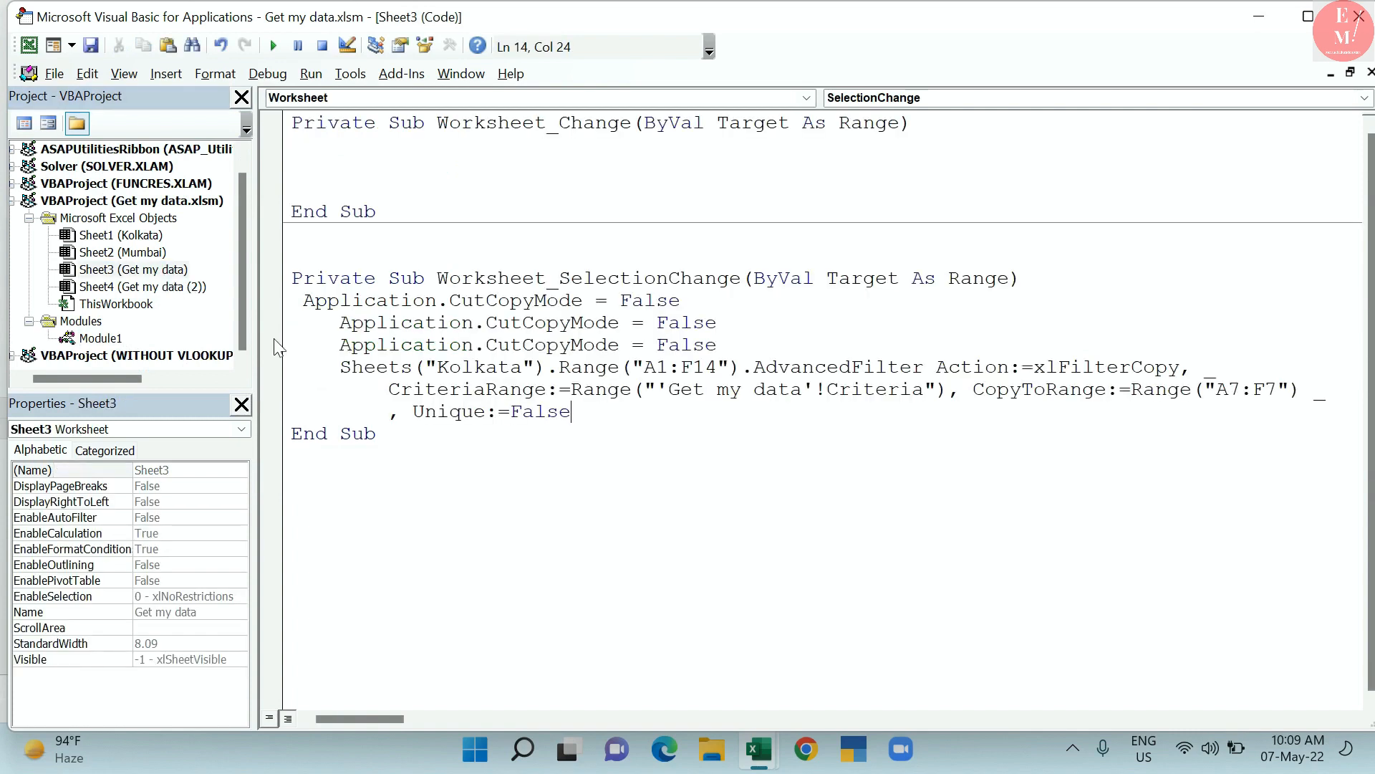
{"action": "key", "text": "Return"}
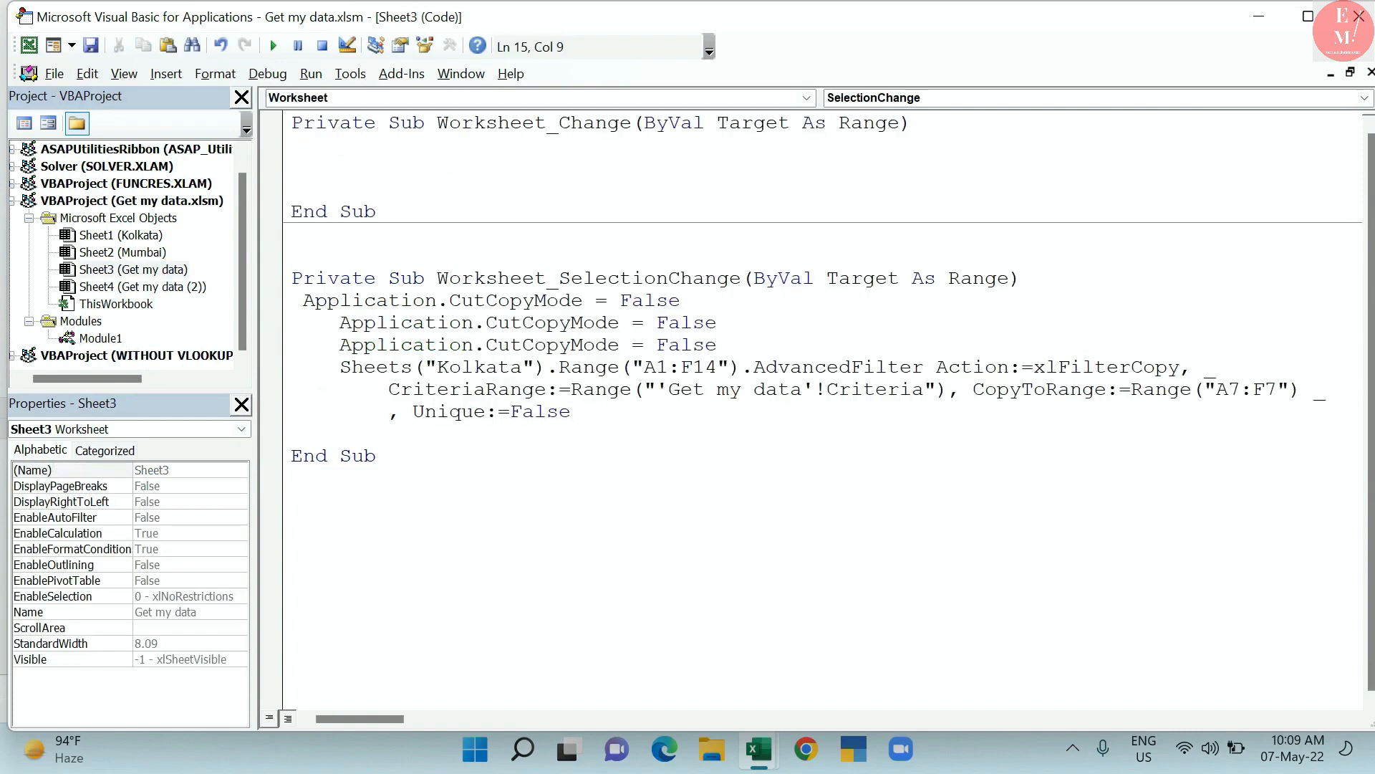
{"action": "key", "text": "ctrl+v"}
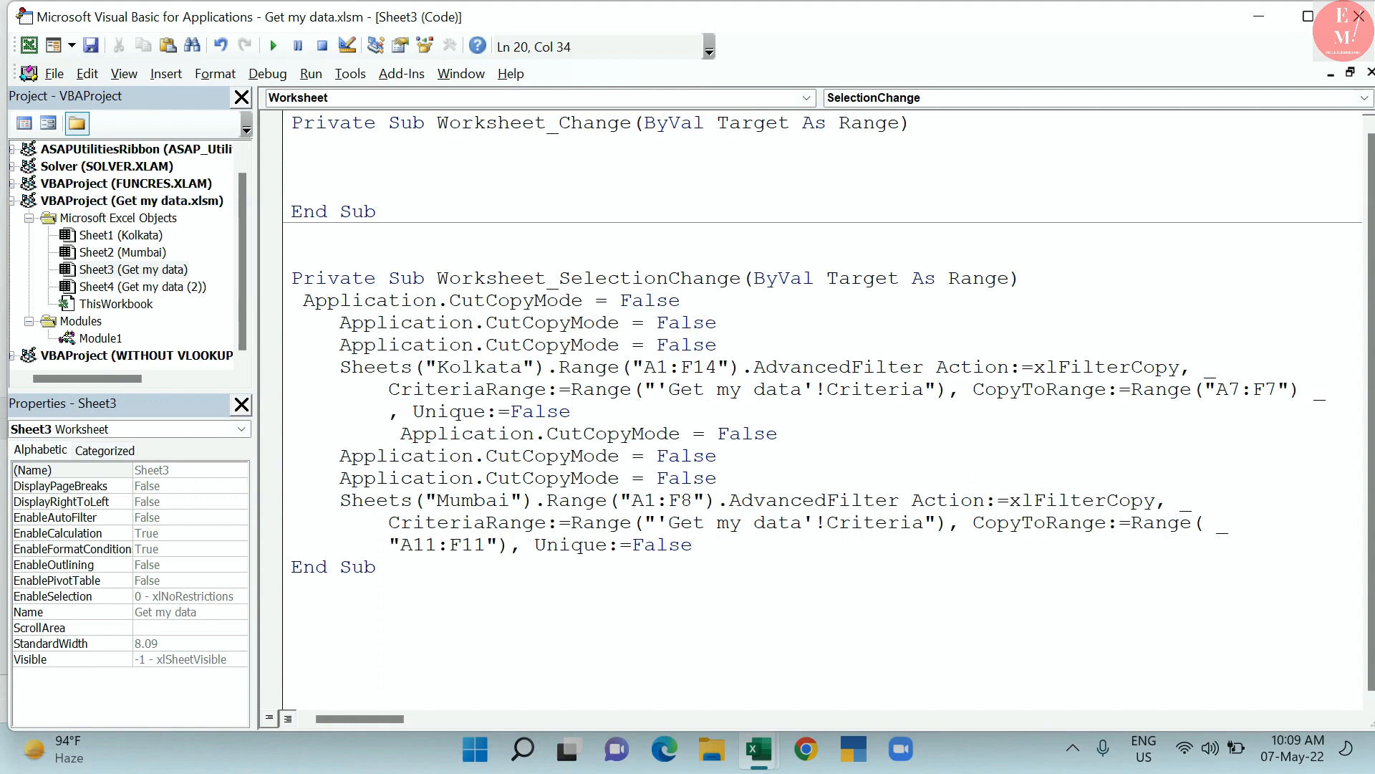
Close the Visual Basic editor, re-enter the barcode in A2 to trigger the filters, and check the Mumbai result row
{"action": "left_click", "coordinate": [1359, 15]}
{"action": "left_click", "coordinate": [110, 313]}
{"action": "double_click", "coordinate": [161, 457]}
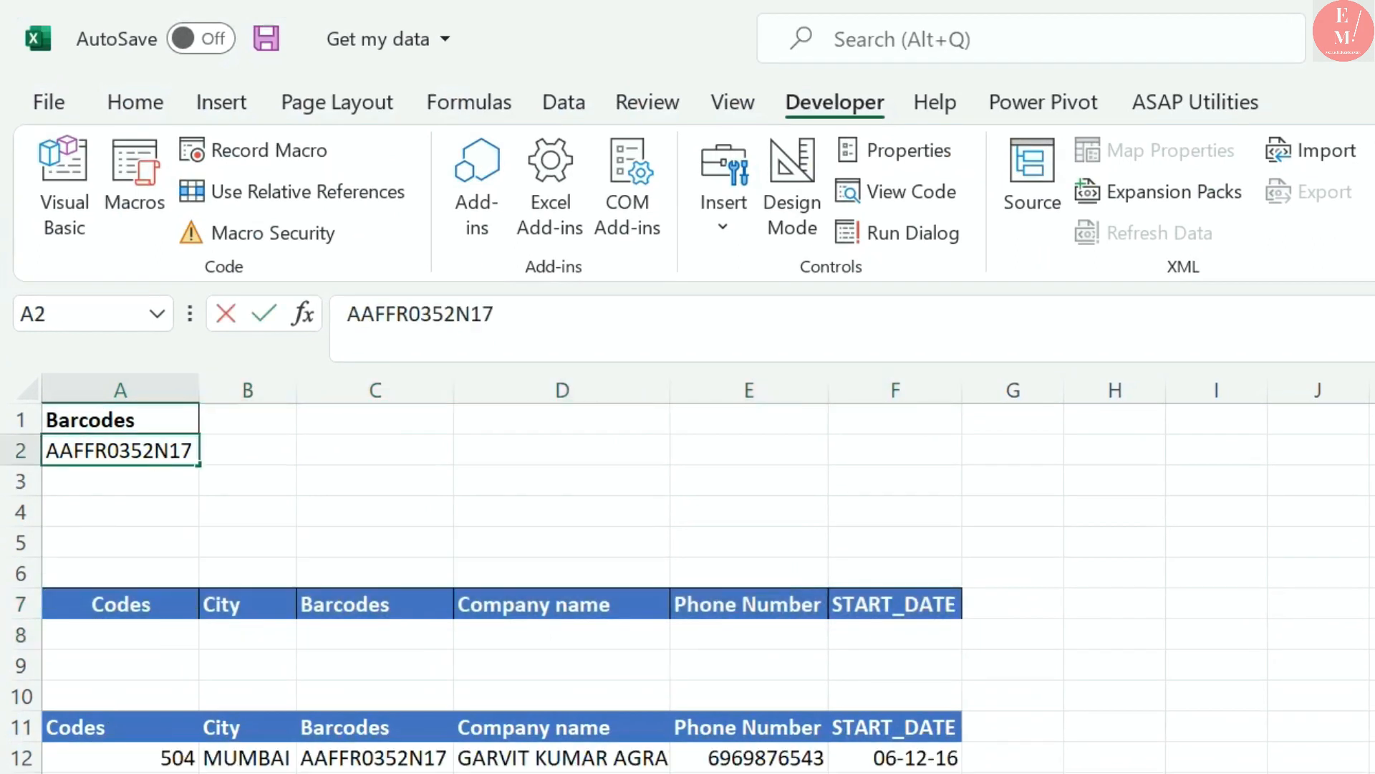
{"action": "key", "text": "Return"}
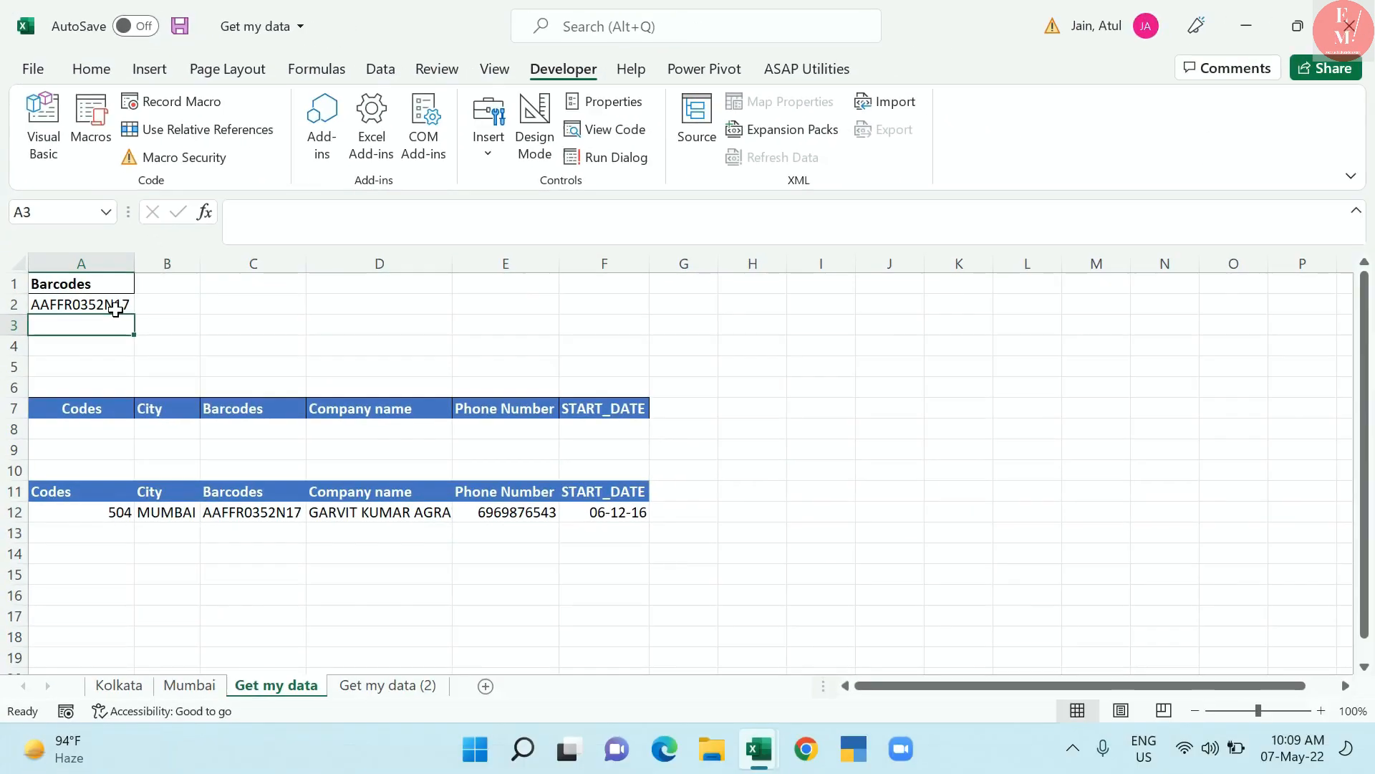
{"action": "left_click_drag", "start_coordinate": [116, 512], "coordinate": [644, 513]}
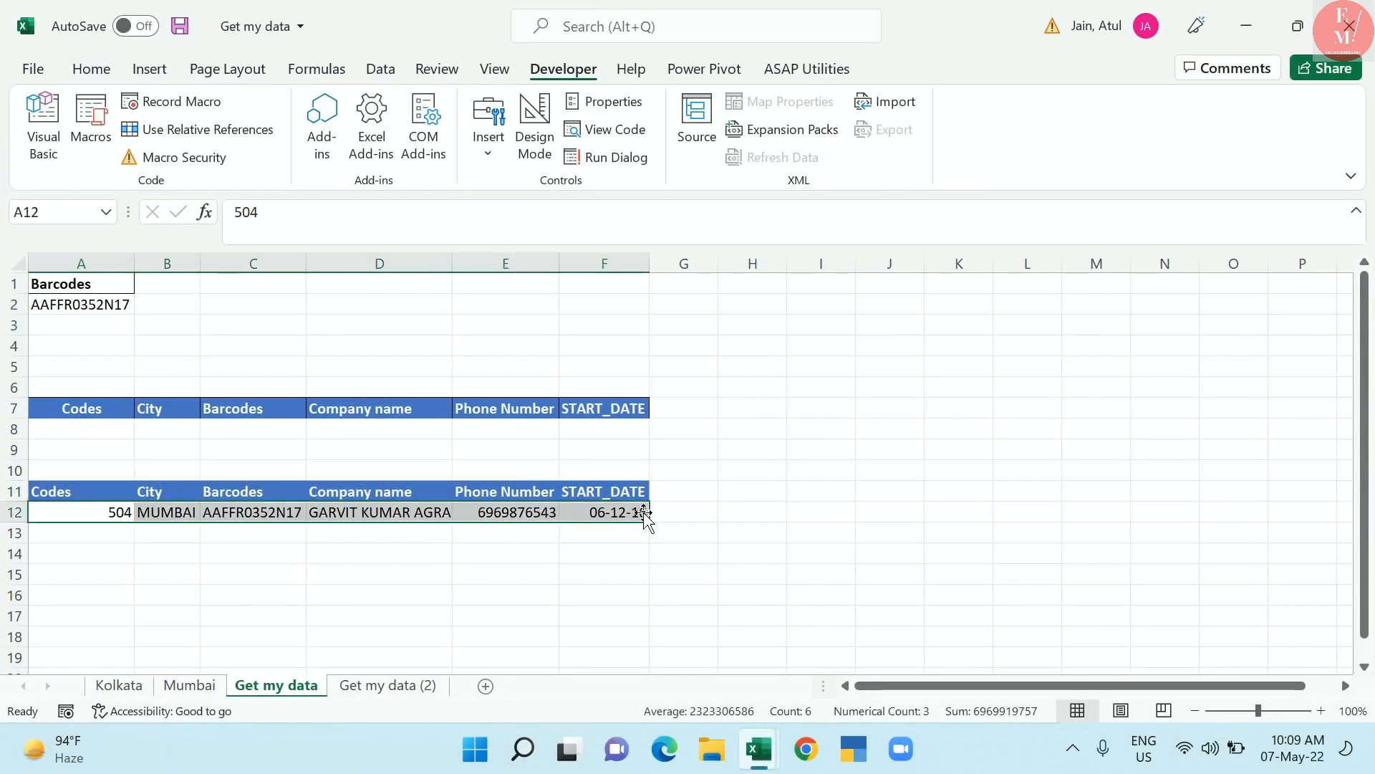
{"action": "left_click", "coordinate": [165, 514]}
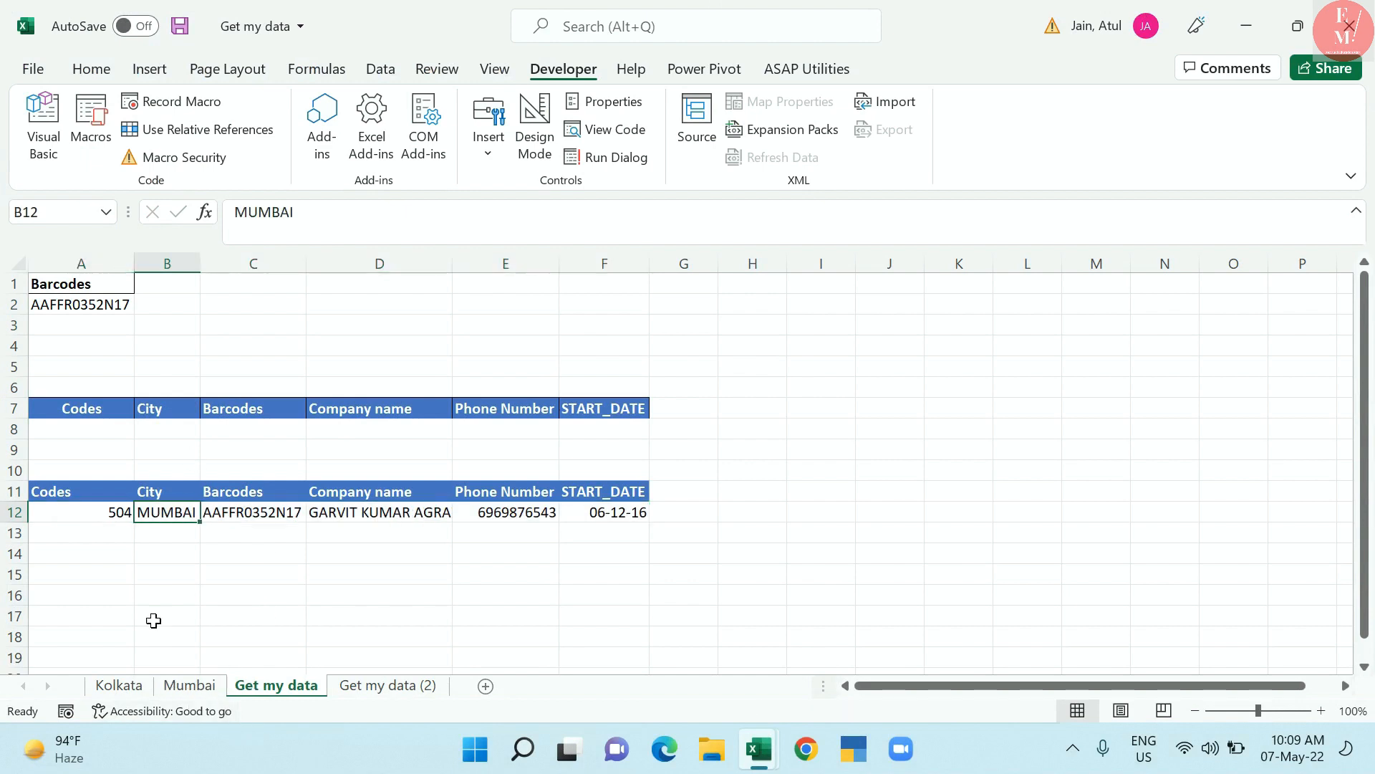
Copy barcode AAHFR4063K3 from cell C4 of the Kolkata sheet into criteria cell A2 on the Get my data sheet
{"action": "left_click", "coordinate": [113, 685]}
{"action": "left_click", "coordinate": [309, 351]}
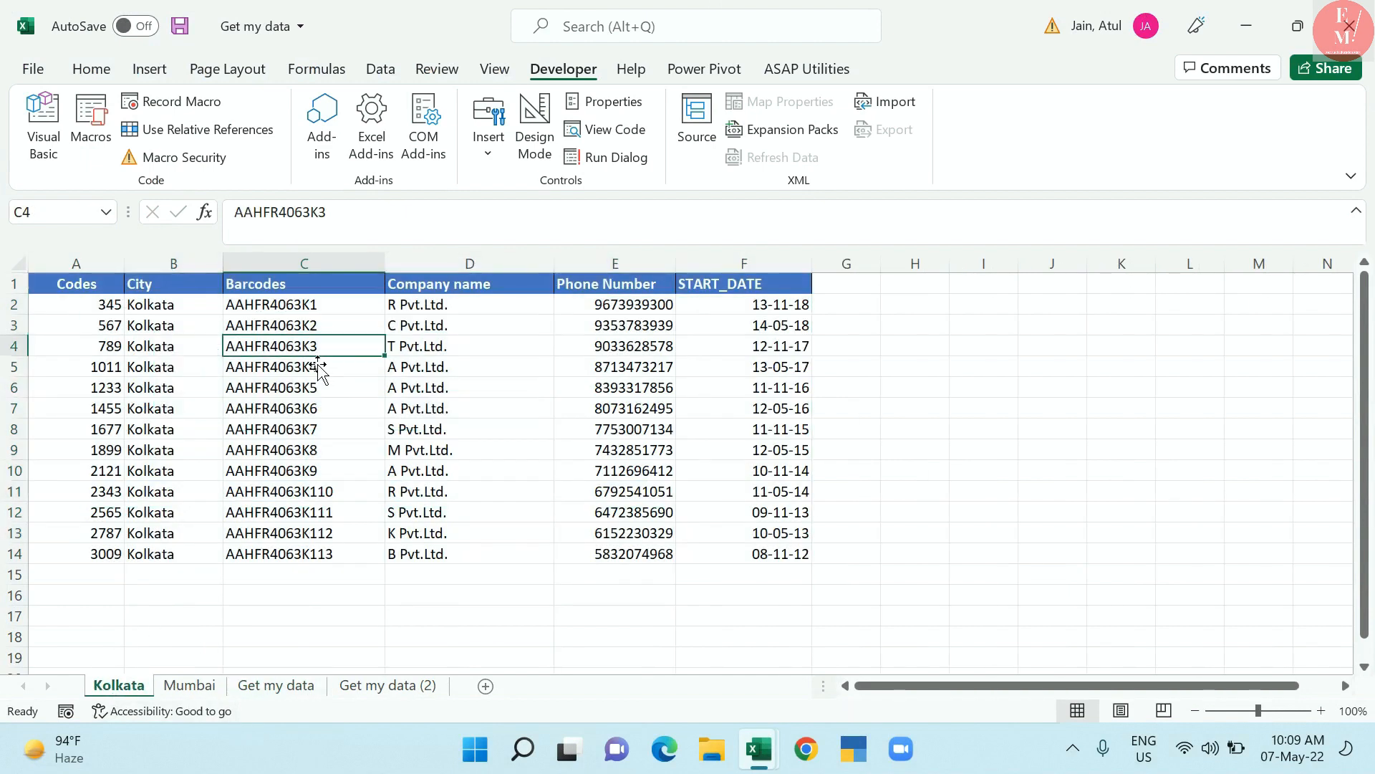
{"action": "key", "text": "ctrl+c"}
{"action": "left_click", "coordinate": [306, 689]}
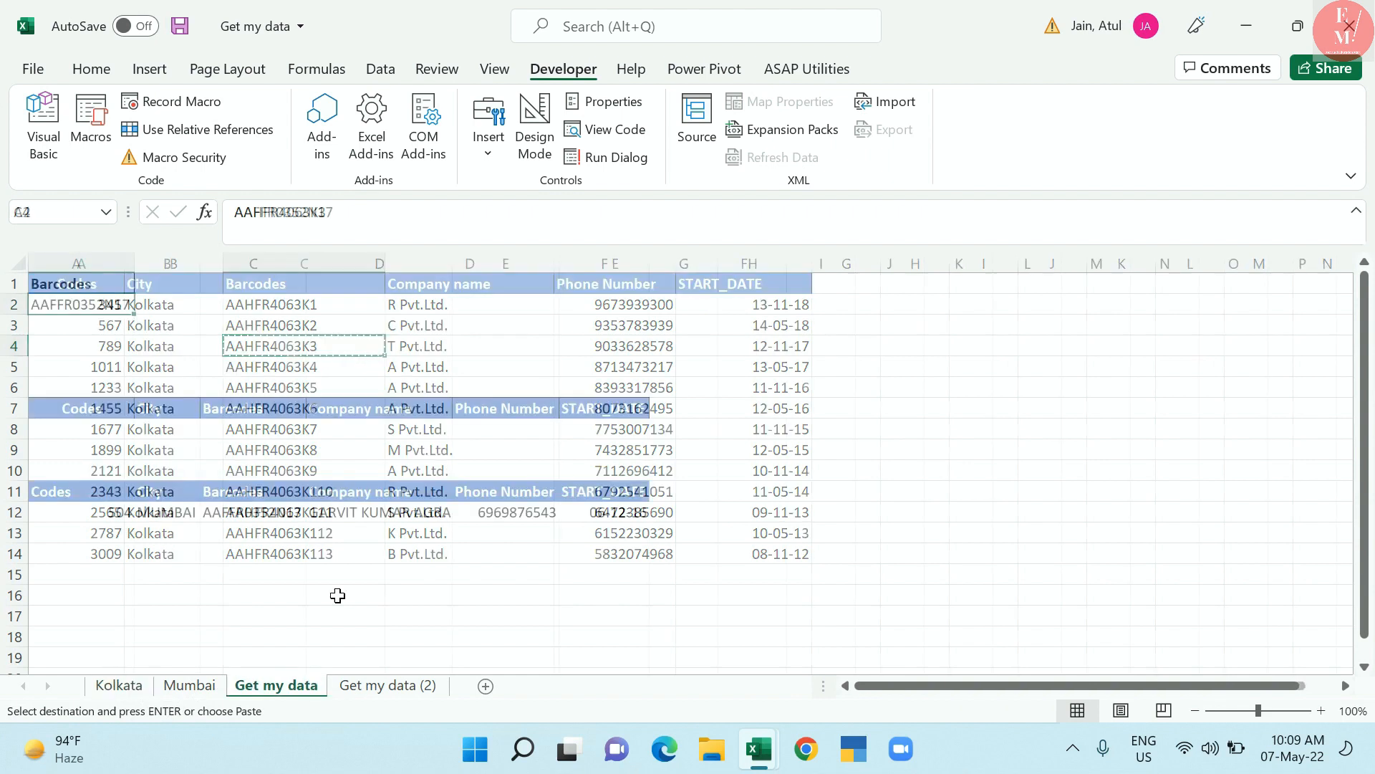
{"action": "key", "text": "ctrl+v"}
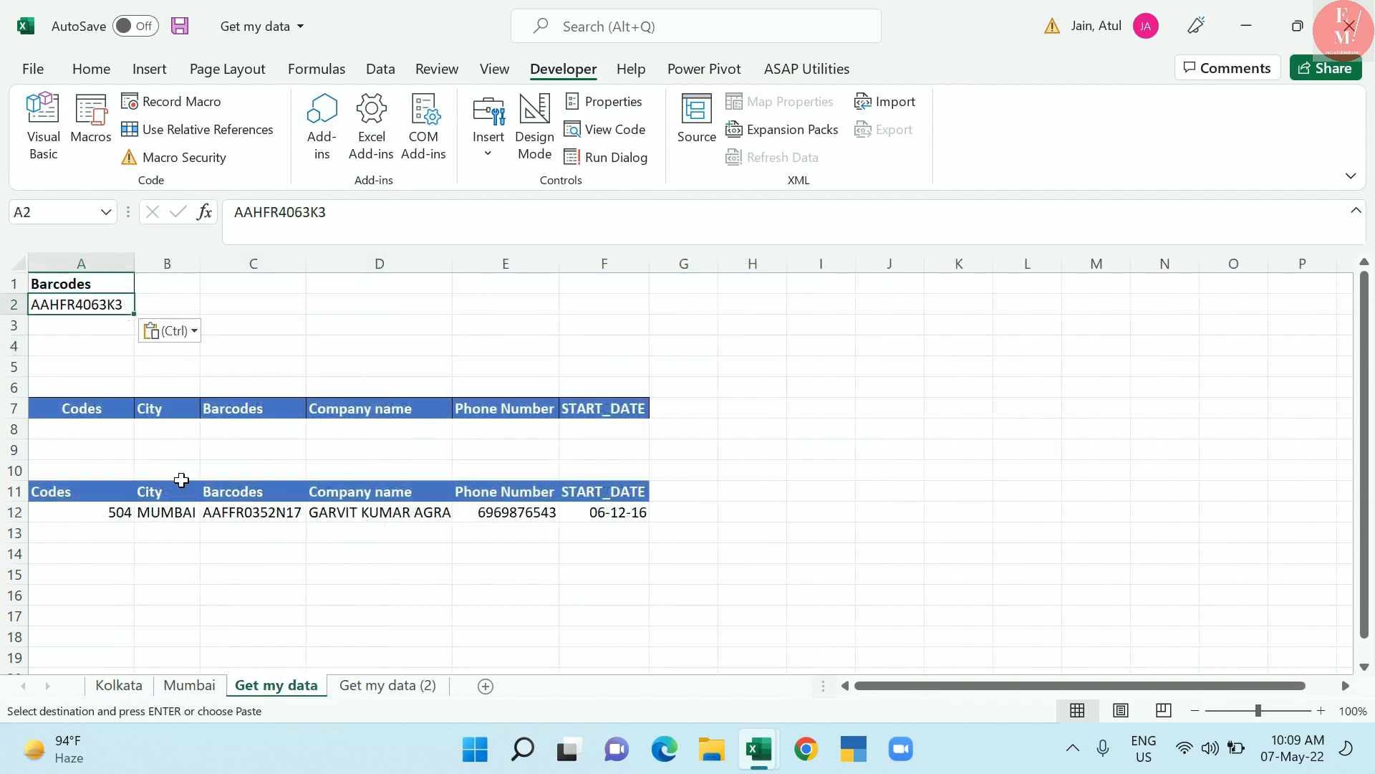
Re-enter the barcode in A2 of the Get my data sheet to trigger the filters, and check the Kolkata result row
{"action": "double_click", "coordinate": [129, 306]}
{"action": "left_click", "coordinate": [126, 534]}
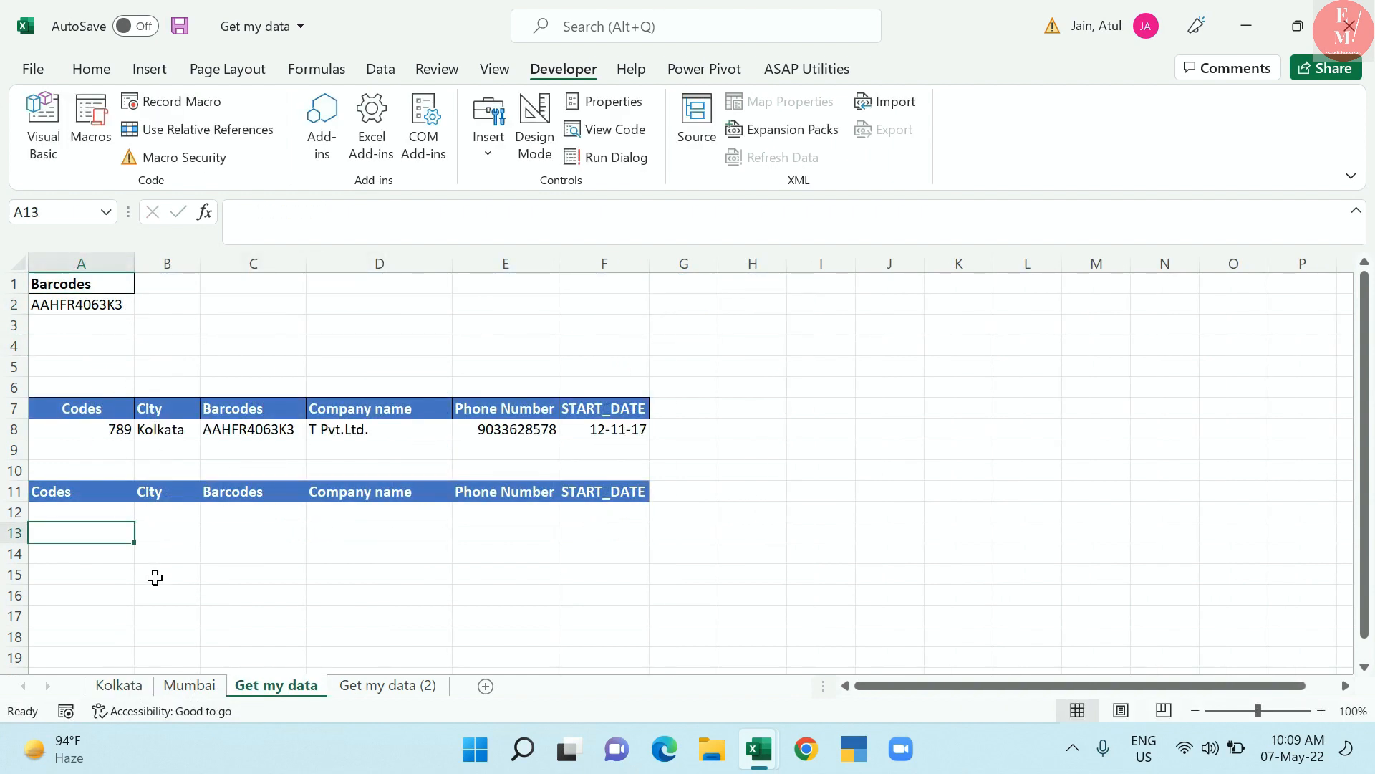
{"action": "left_click_drag", "start_coordinate": [126, 430], "coordinate": [630, 408]}
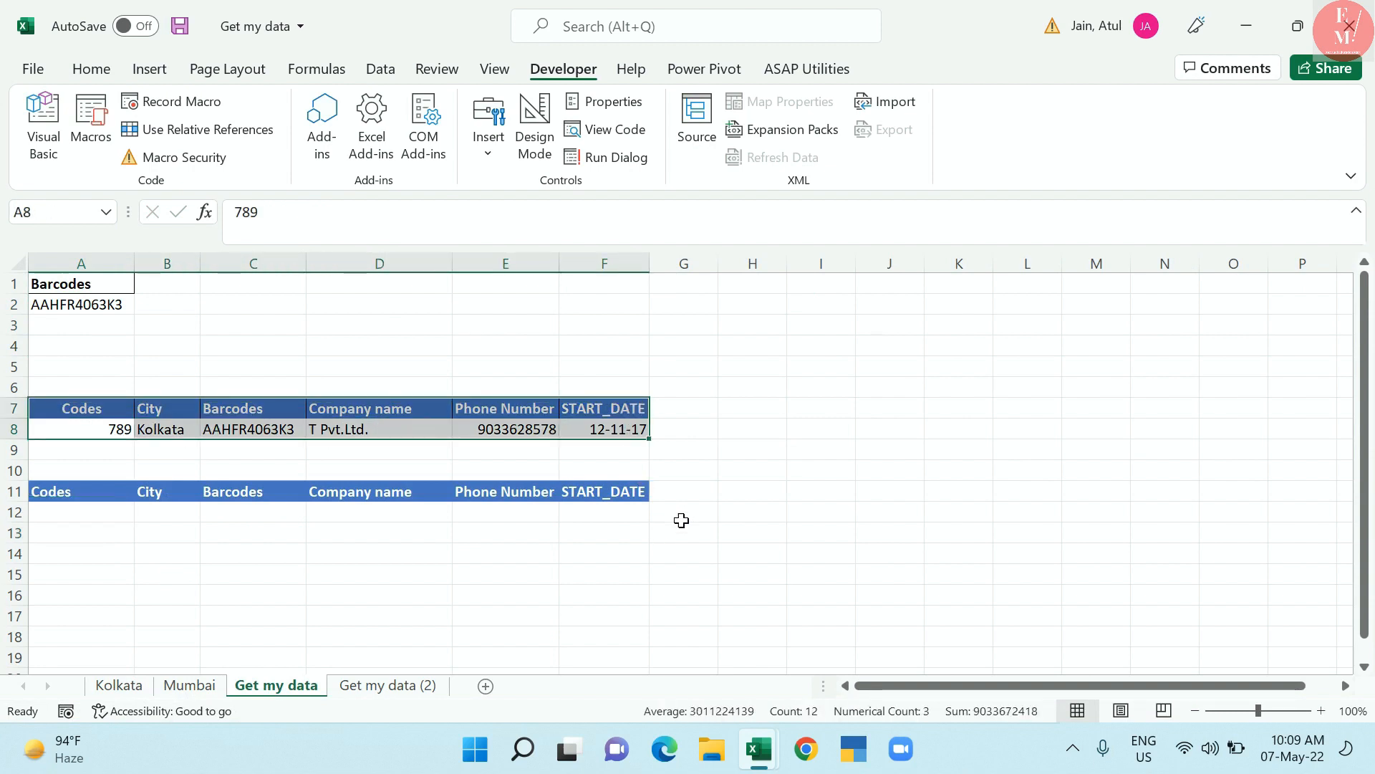
{"action": "left_click", "coordinate": [713, 476]}
{"action": "left_click_drag", "start_coordinate": [81, 436], "coordinate": [607, 414]}
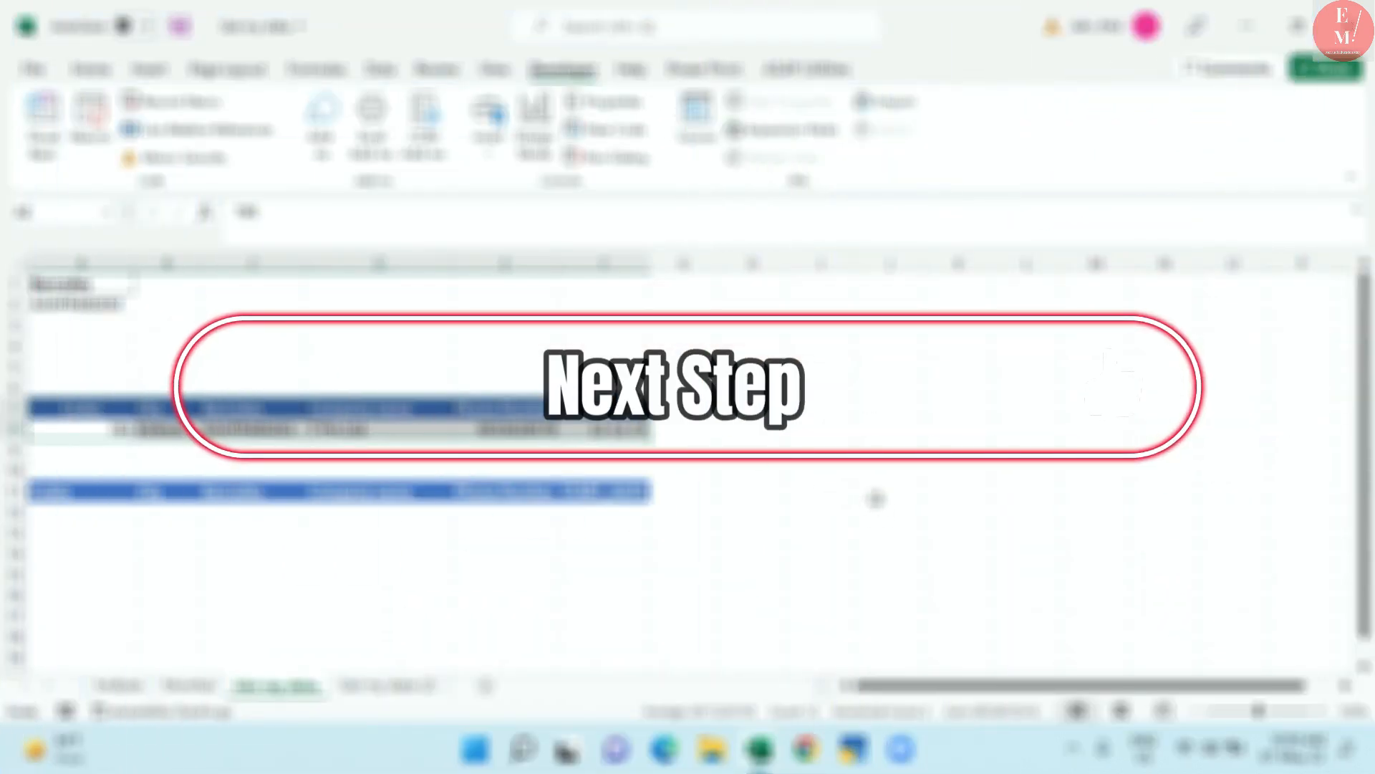
{"action": "left_click", "coordinate": [876, 499]}
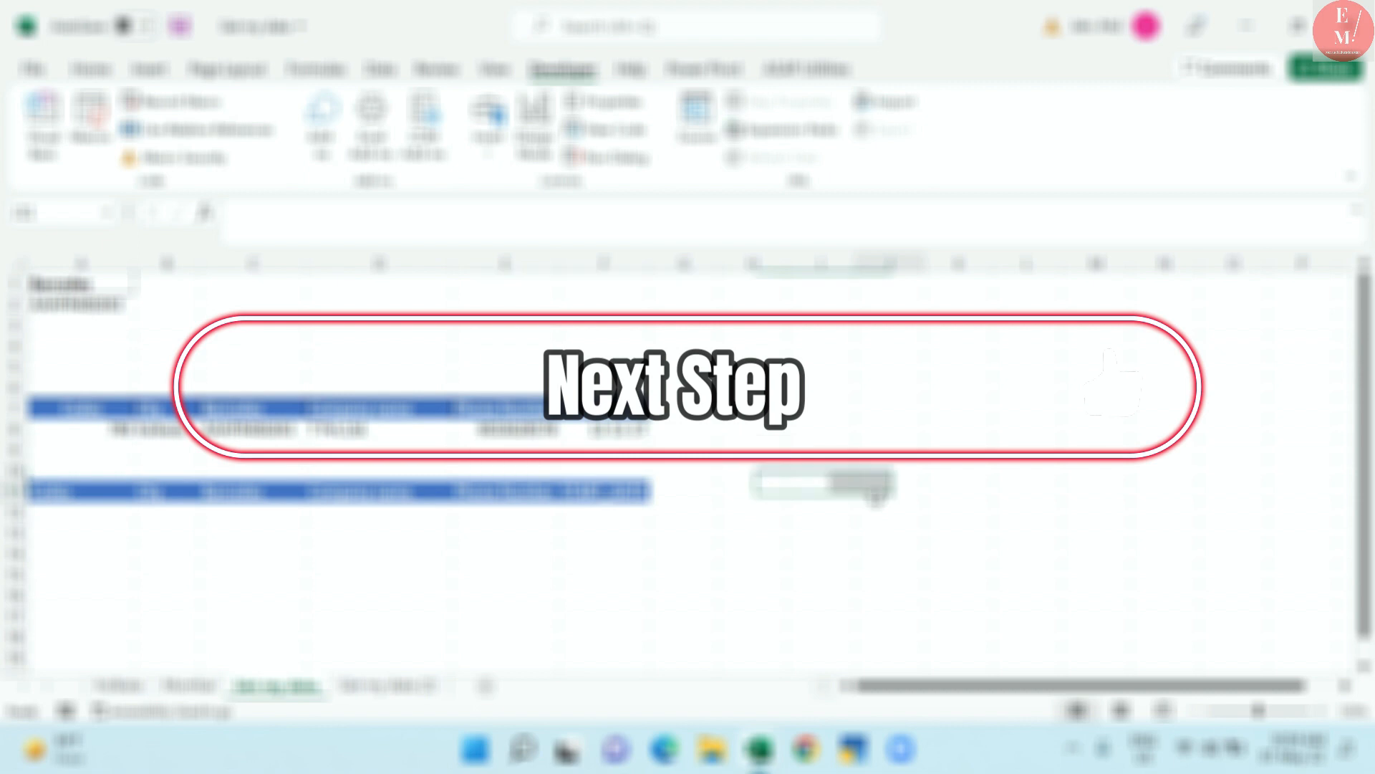
{"action": "double_click", "coordinate": [119, 312]}
{"action": "left_click", "coordinate": [79, 412]}
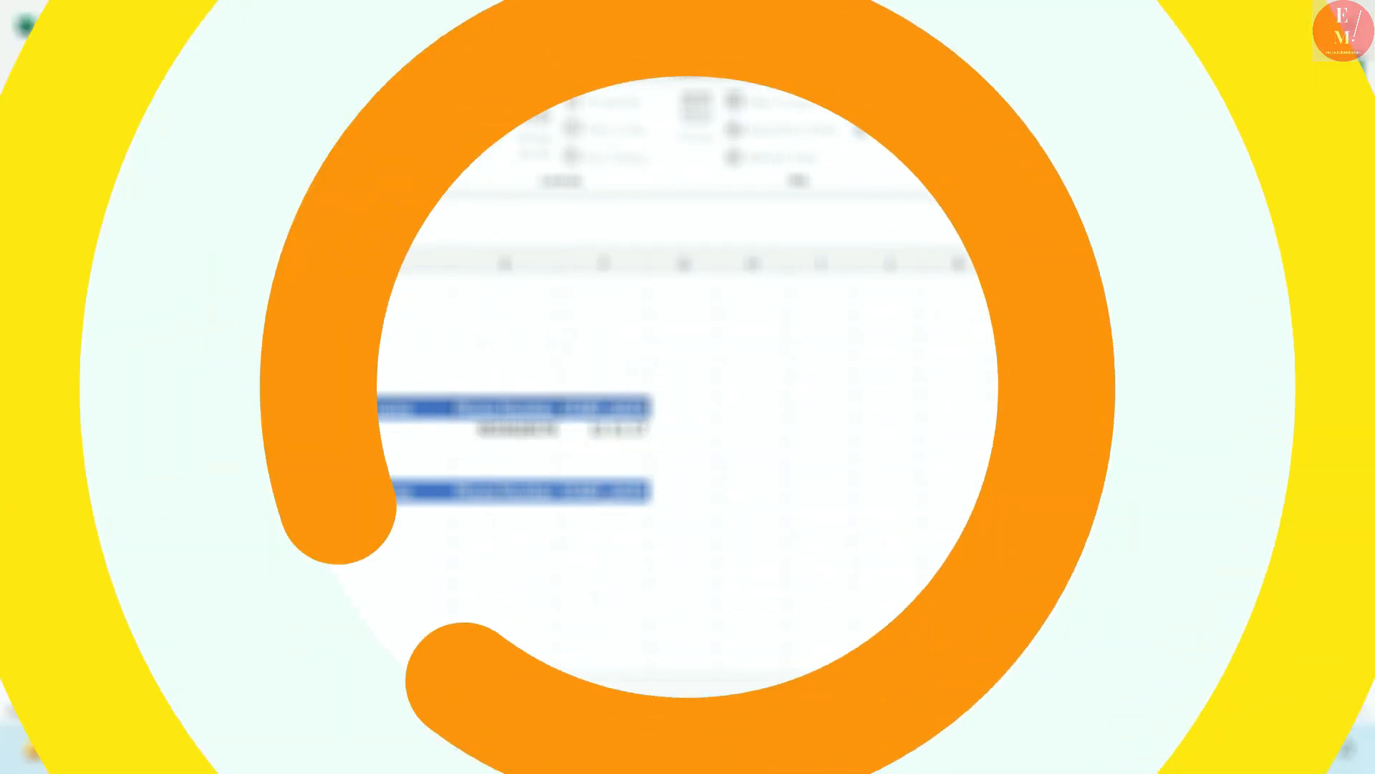
Convert the barcode list in A1:A6 of the Get my data (2) sheet into a table with a header row
{"action": "left_click", "coordinate": [376, 686]}
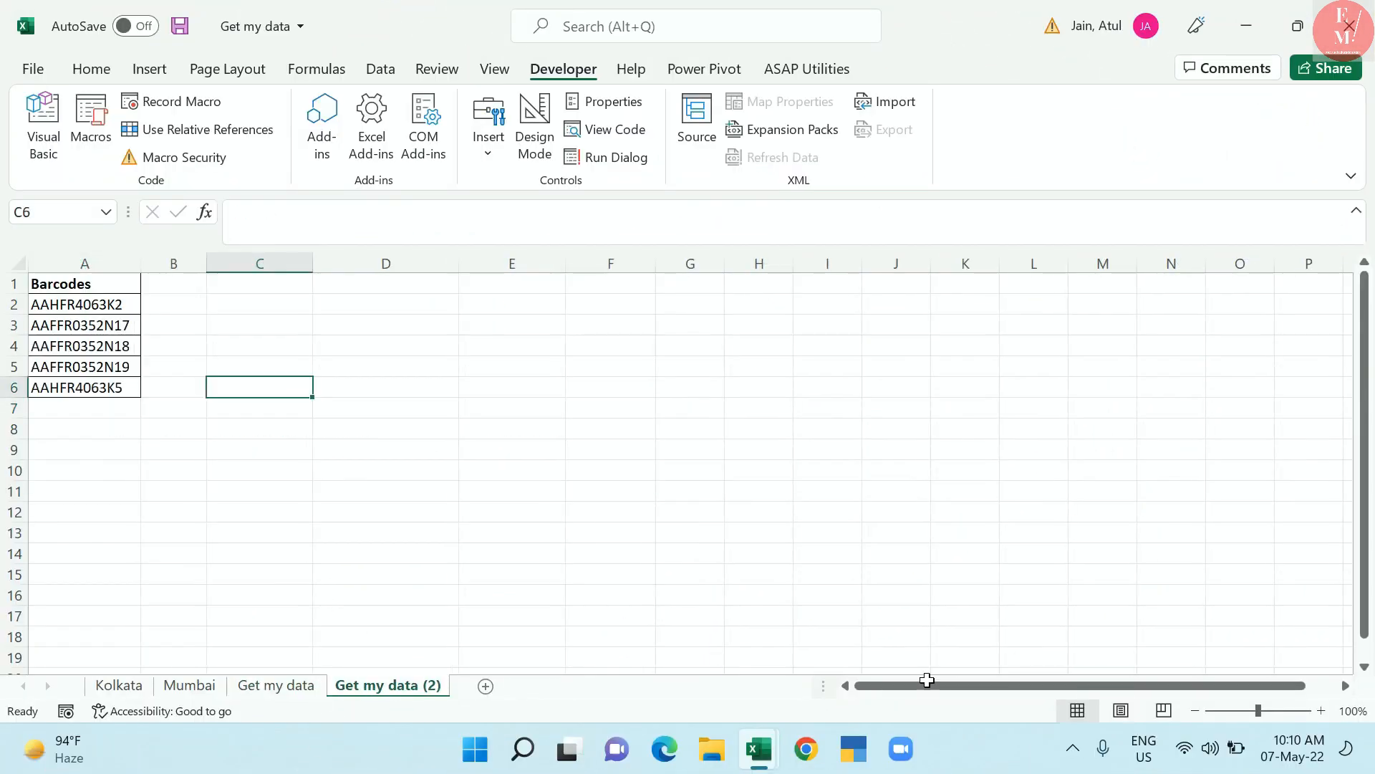
{"action": "left_click_drag", "start_coordinate": [107, 283], "coordinate": [108, 387]}
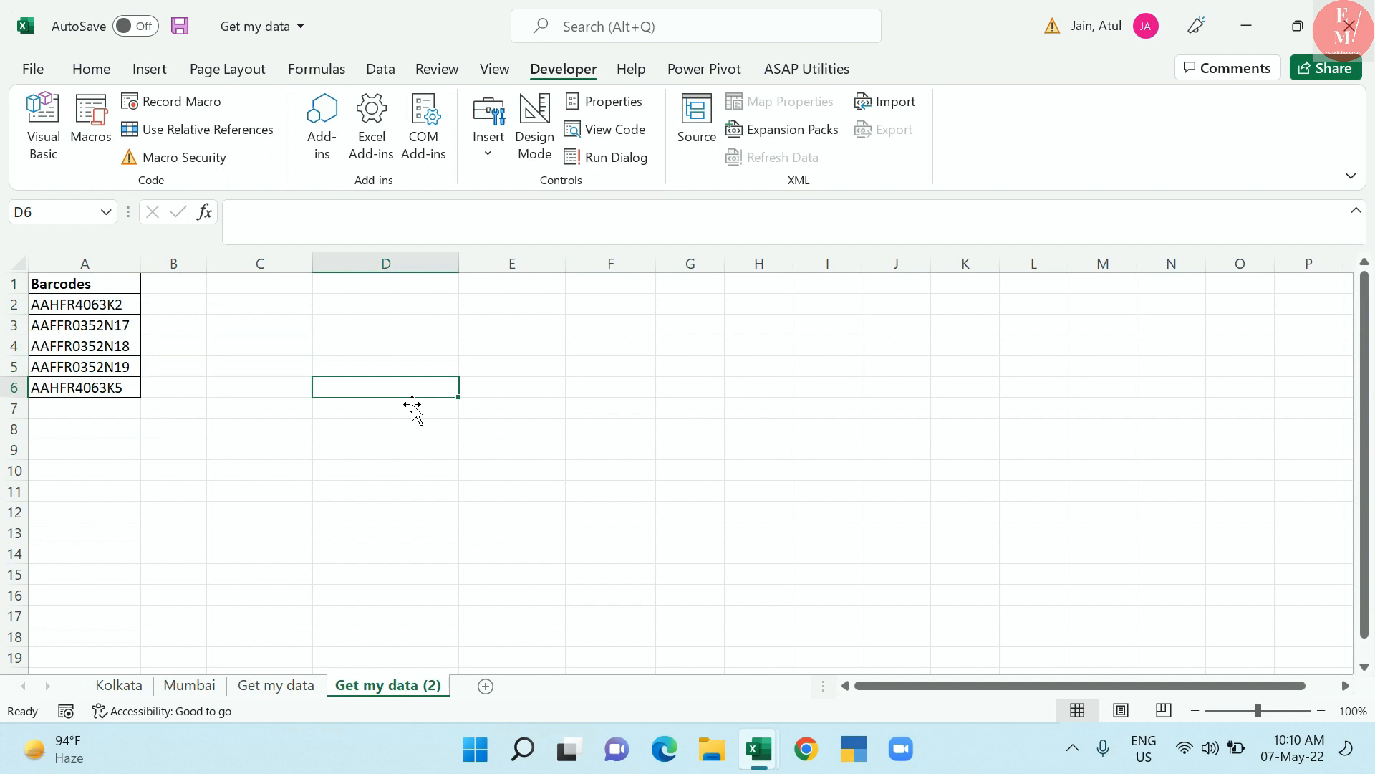
{"action": "left_click_drag", "start_coordinate": [97, 285], "coordinate": [100, 391]}
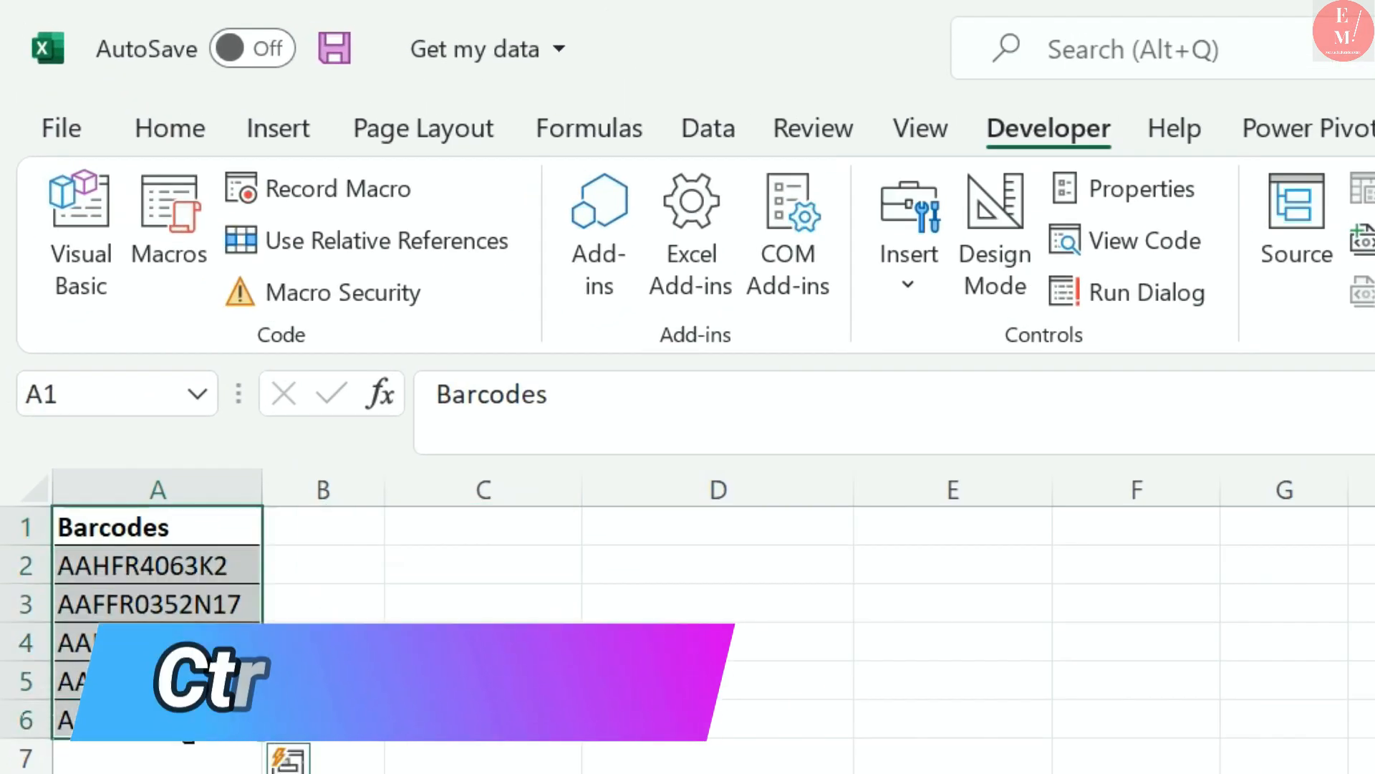
{"action": "key", "text": "ctrl+t"}
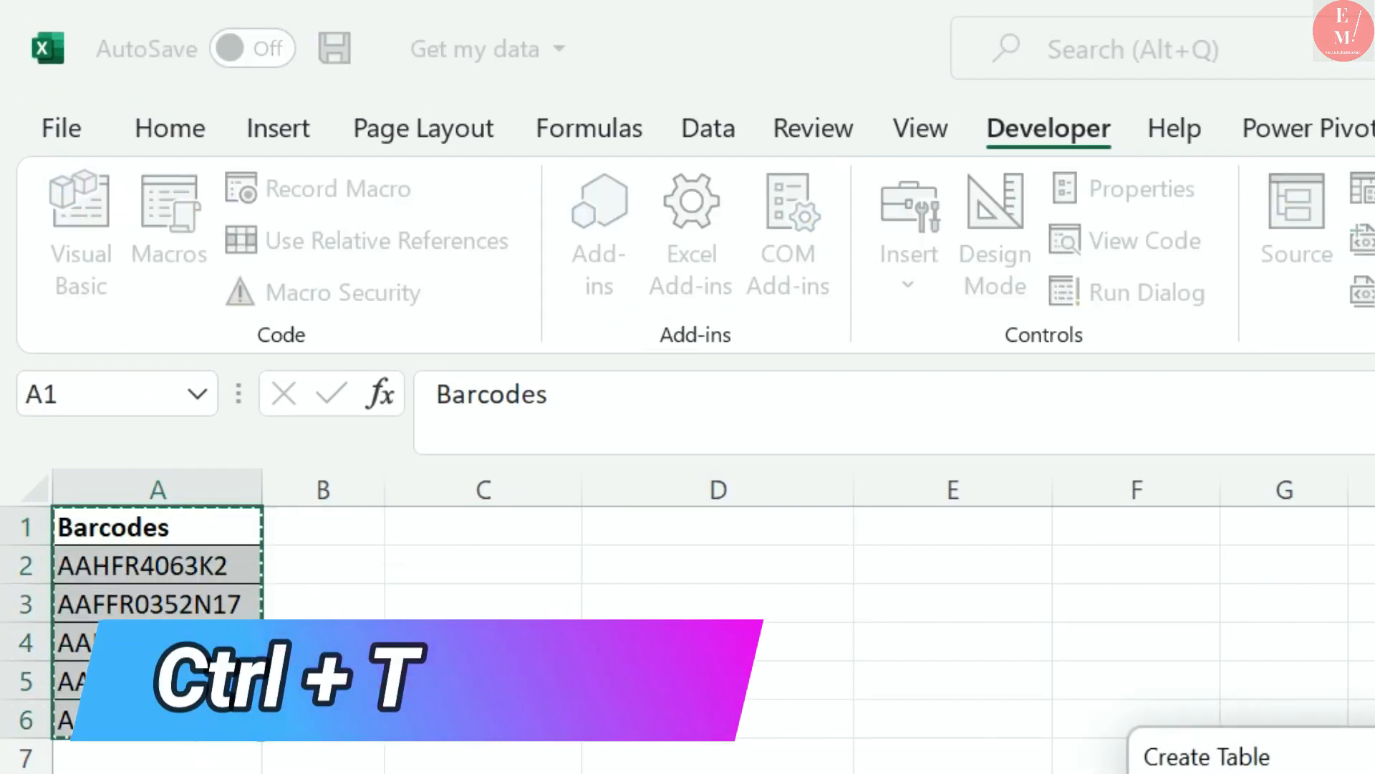
{"action": "left_click", "coordinate": [993, 754]}
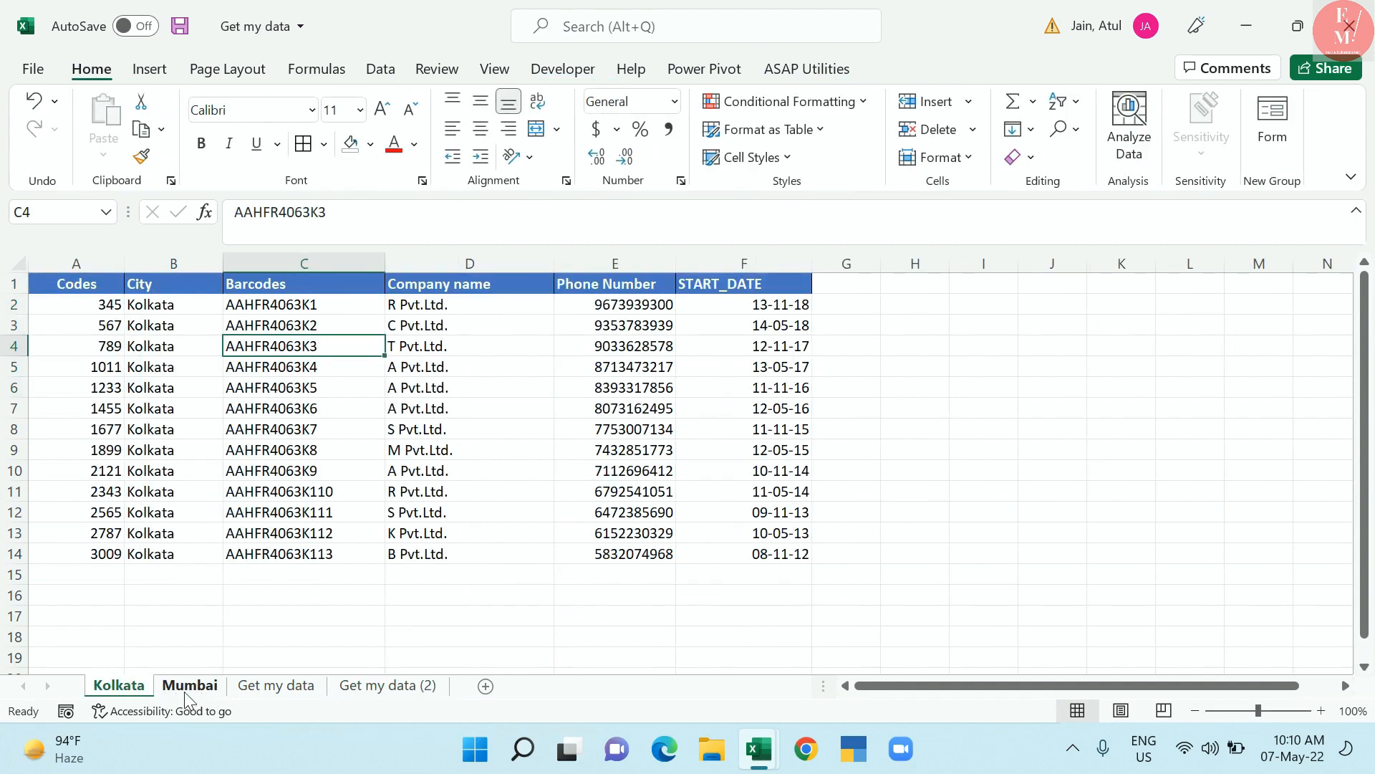
Convert the whole data range on the Kolkata sheet into a table with a header row
{"action": "left_click", "coordinate": [165, 427]}
{"action": "key", "text": "ctrl+a"}
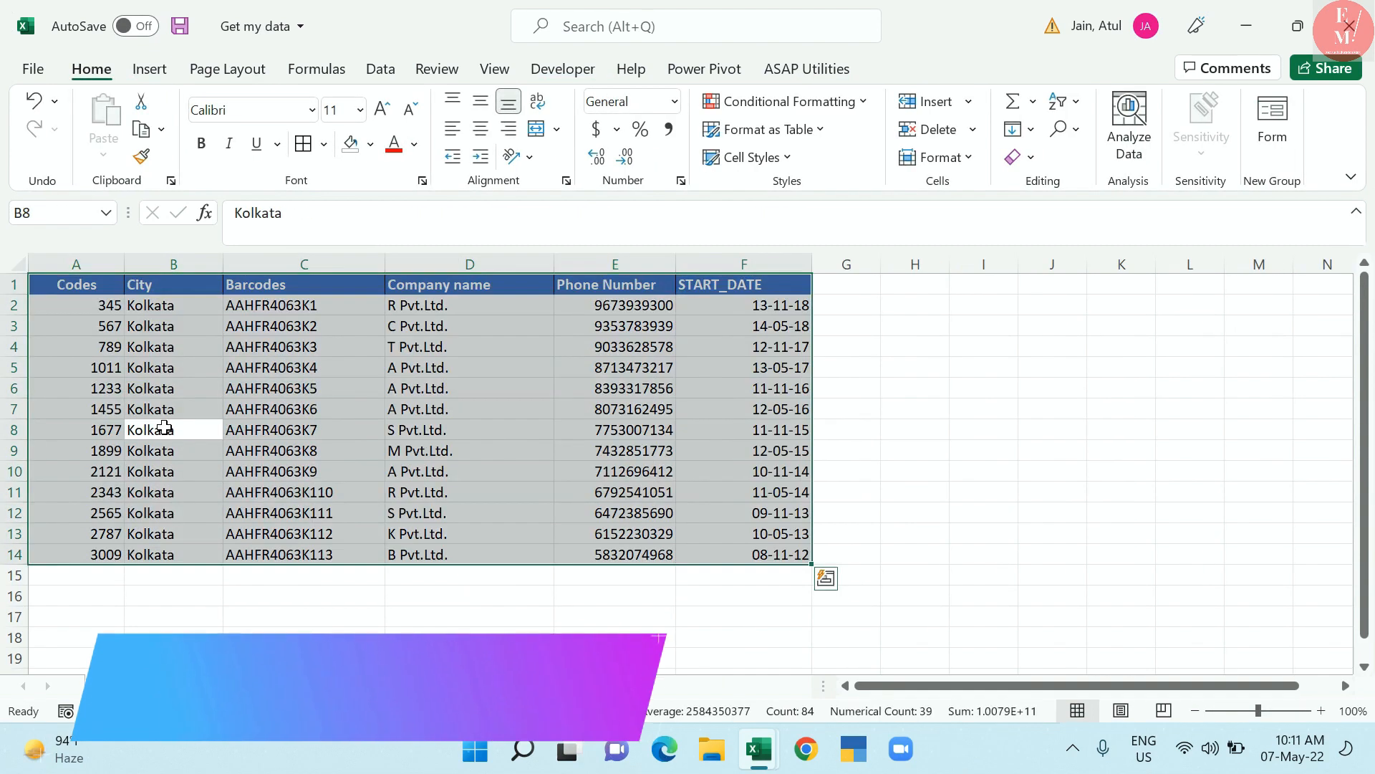
{"action": "key", "text": "ctrl+t"}
{"action": "left_click", "coordinate": [695, 507]}
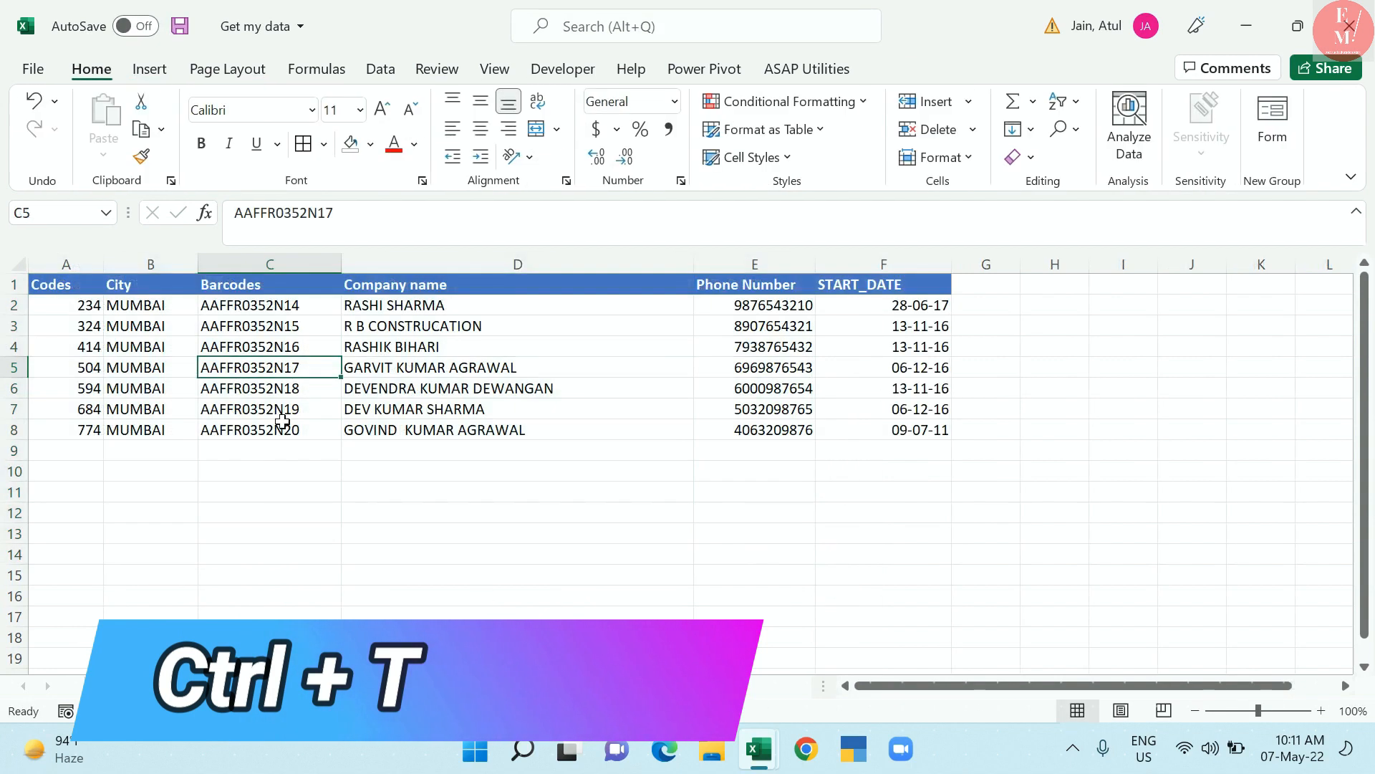
Convert the whole data range on the Mumbai sheet into a table with a header row
{"action": "left_click", "coordinate": [287, 409]}
{"action": "key", "text": "ctrl+a"}
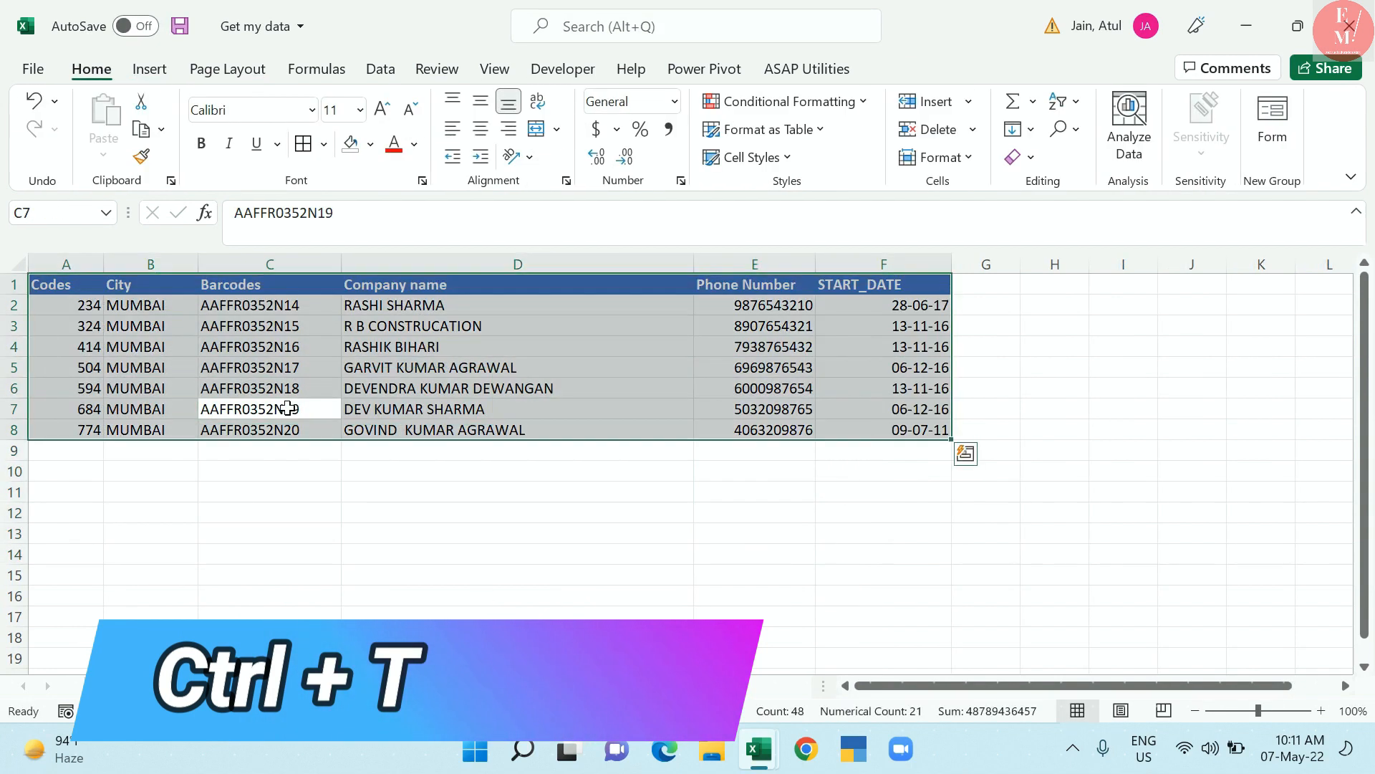
{"action": "key", "text": "ctrl+t"}
{"action": "left_click", "coordinate": [698, 509]}
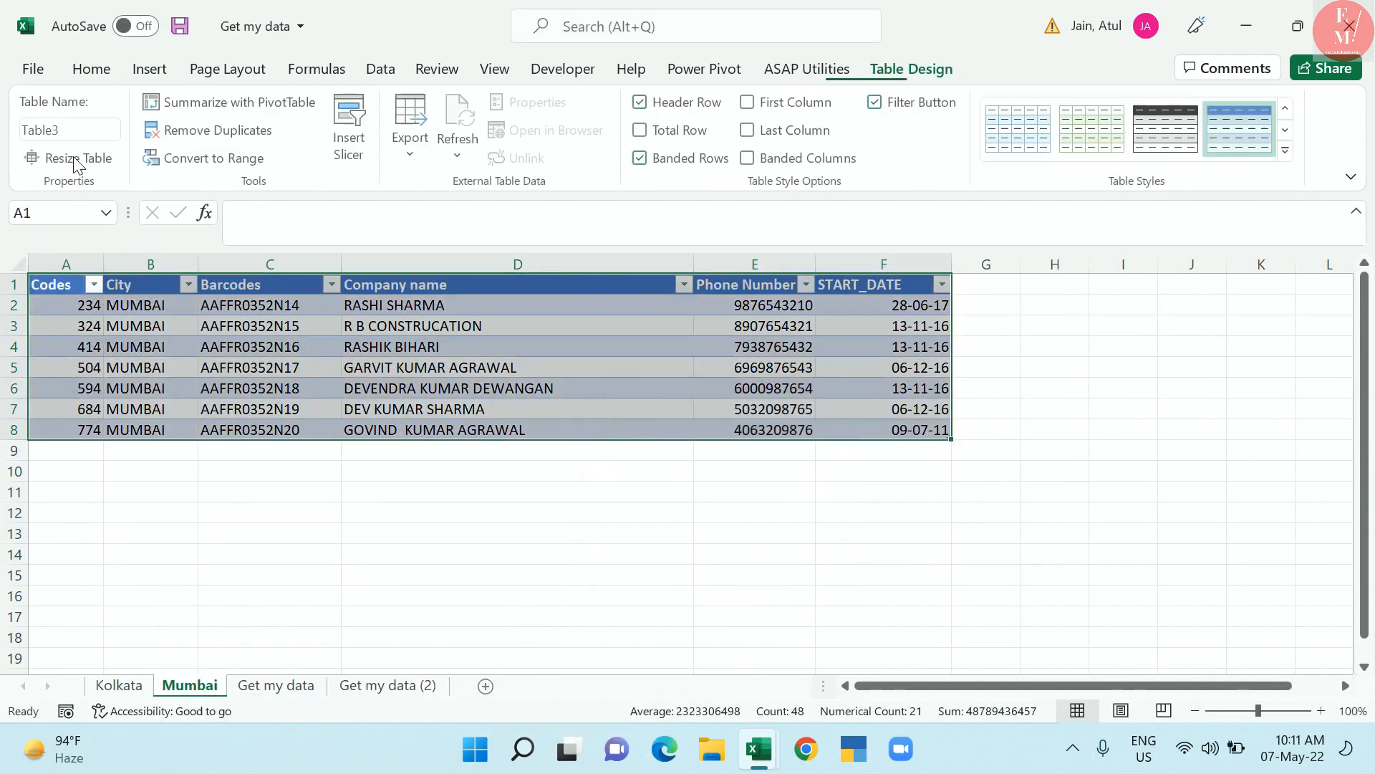
Rename the table on the Kolkata sheet as Kolkata
{"action": "left_click", "coordinate": [107, 685]}
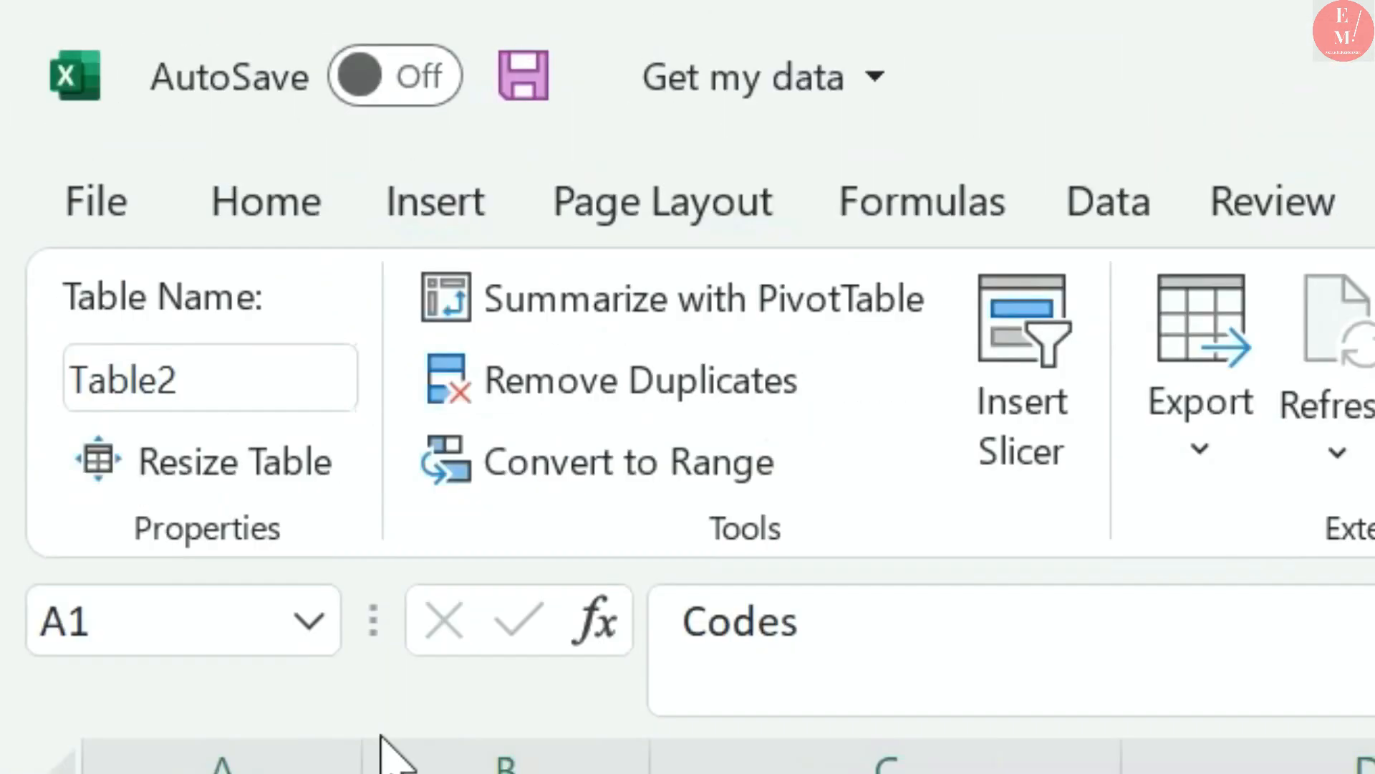
{"action": "left_click", "coordinate": [190, 378]}
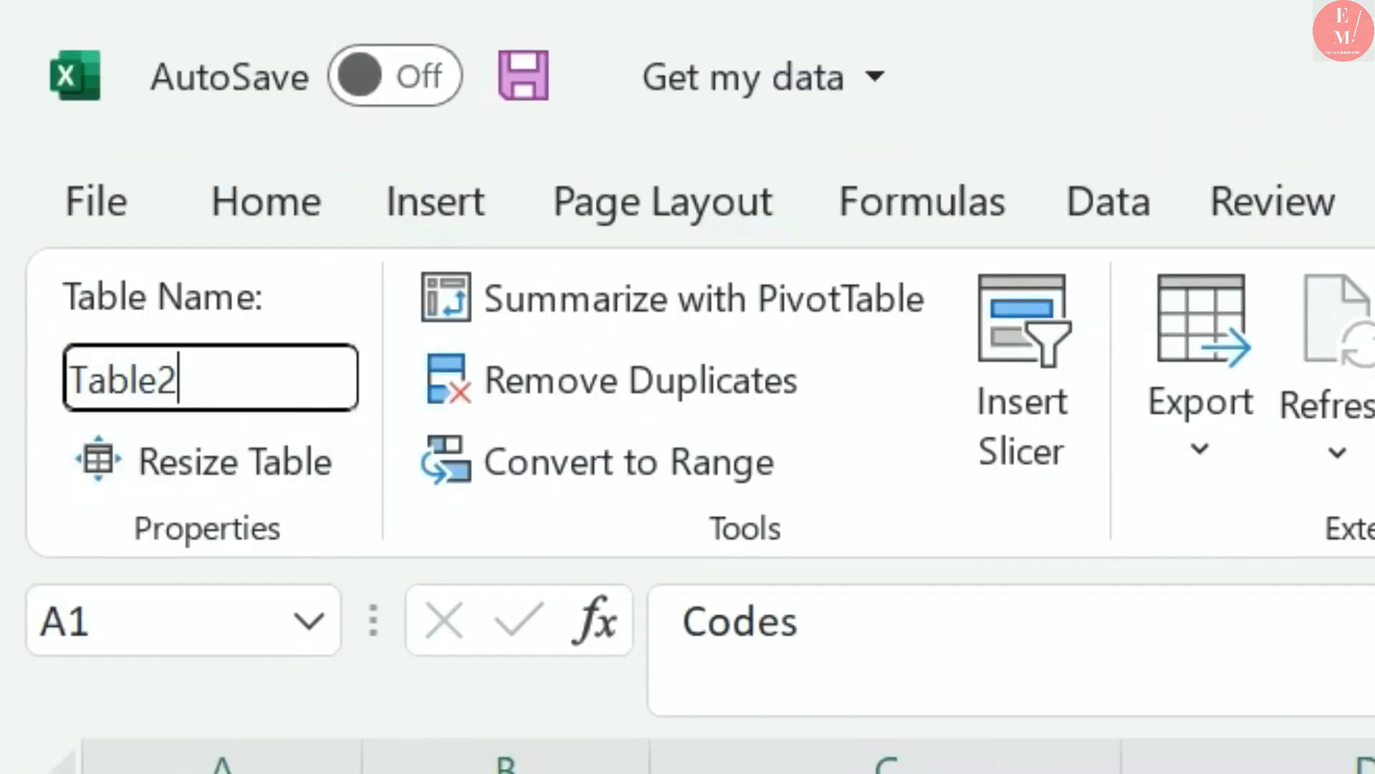
{"action": "key", "text": "ctrl+a"}
{"action": "type", "text": "Kol"}
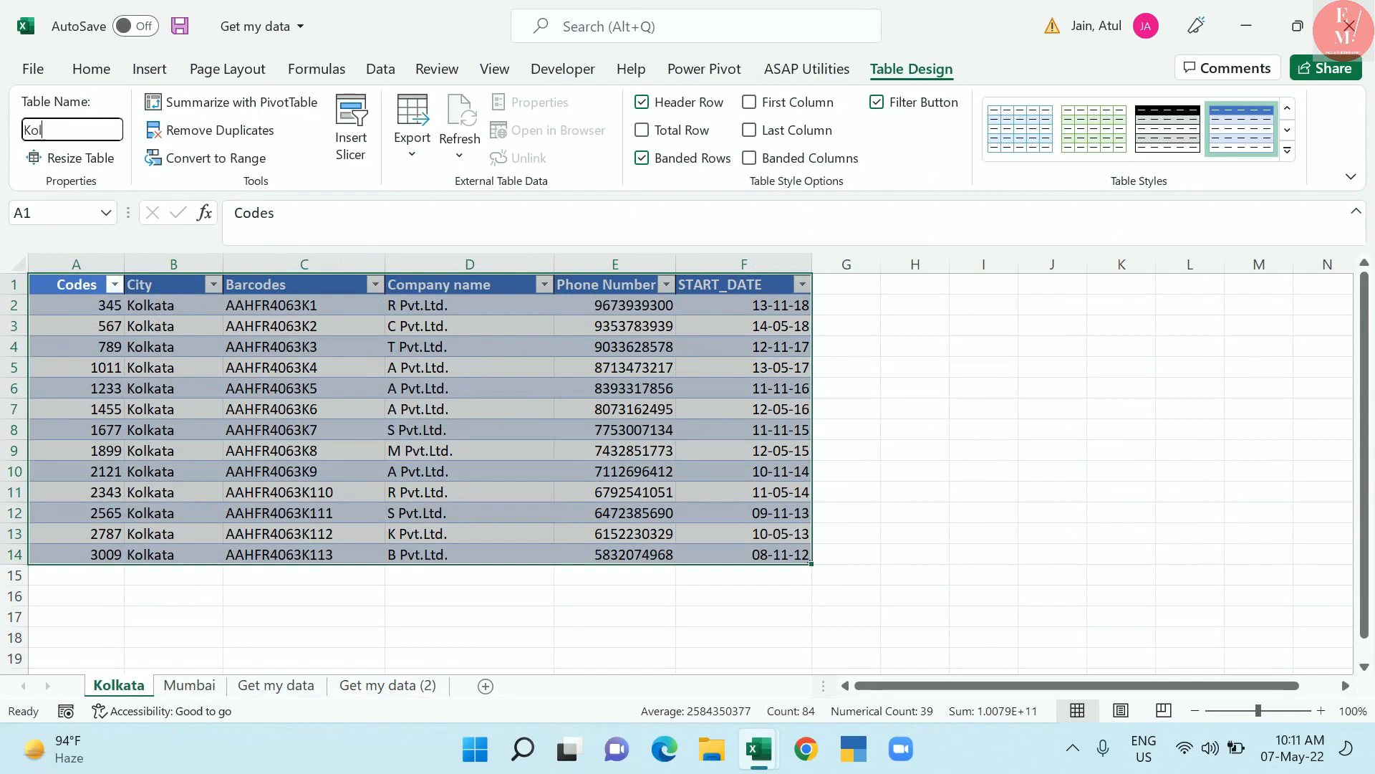
{"action": "type", "text": "kata"}
{"action": "left_click", "coordinate": [176, 346]}
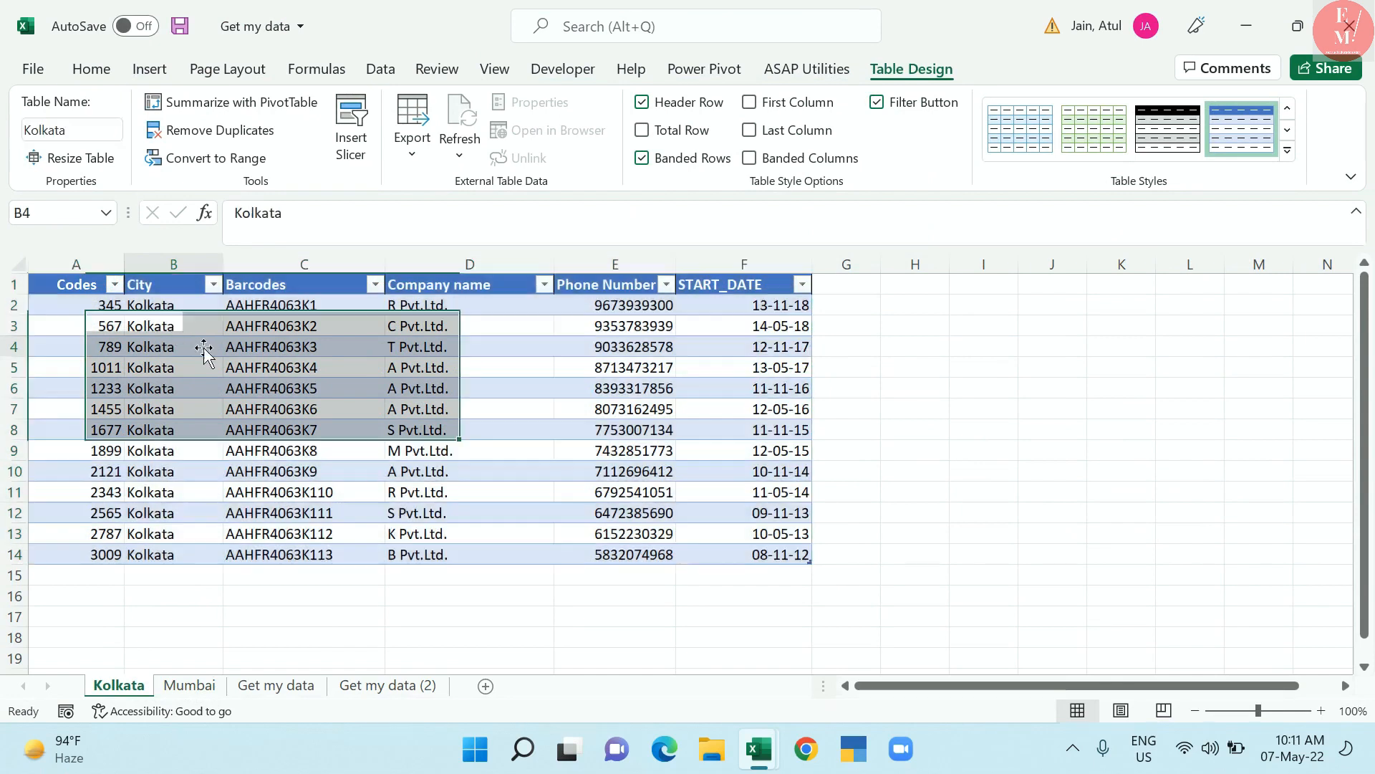
Rename the table on the Mumbai sheet as Mumbai
{"action": "left_click", "coordinate": [189, 685]}
{"action": "left_click", "coordinate": [258, 324]}
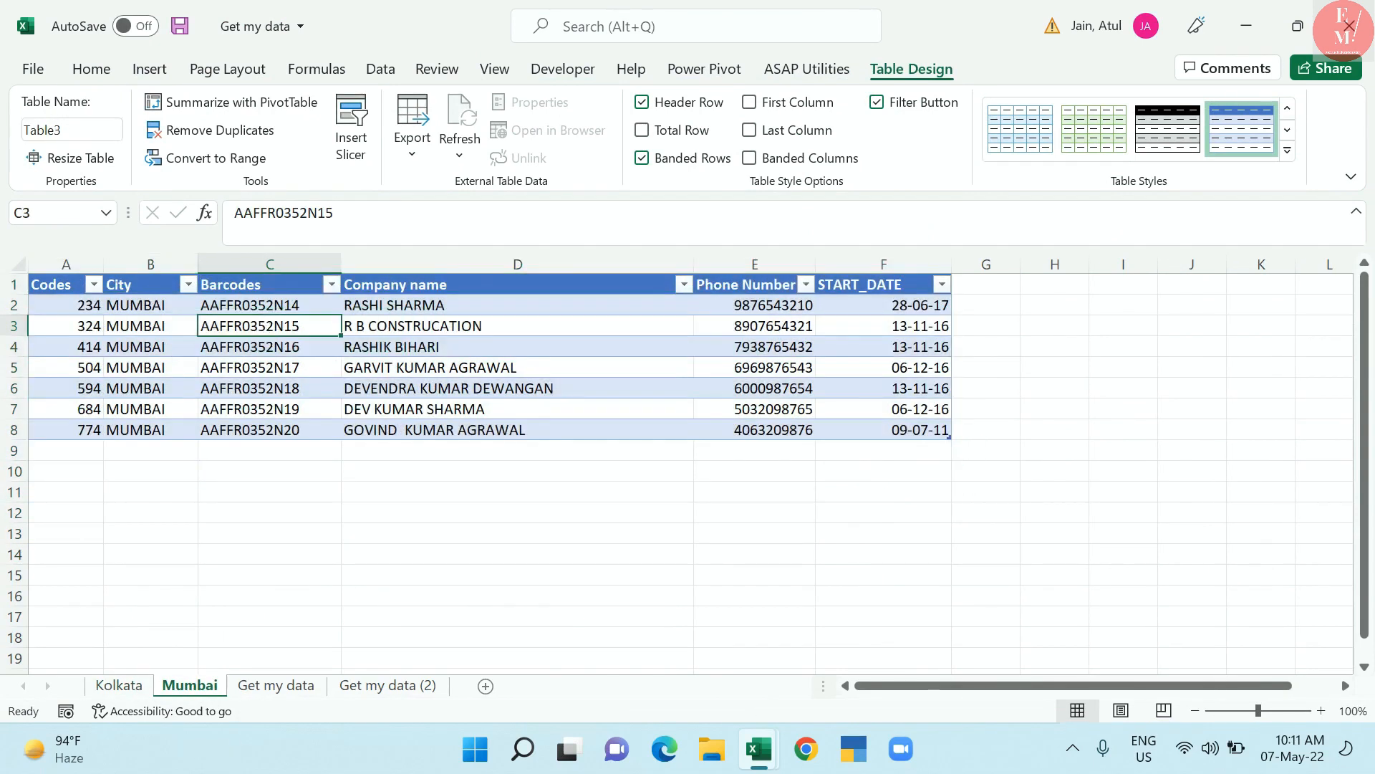
{"action": "double_click", "coordinate": [72, 130]}
{"action": "type", "text": "Mumbai"}
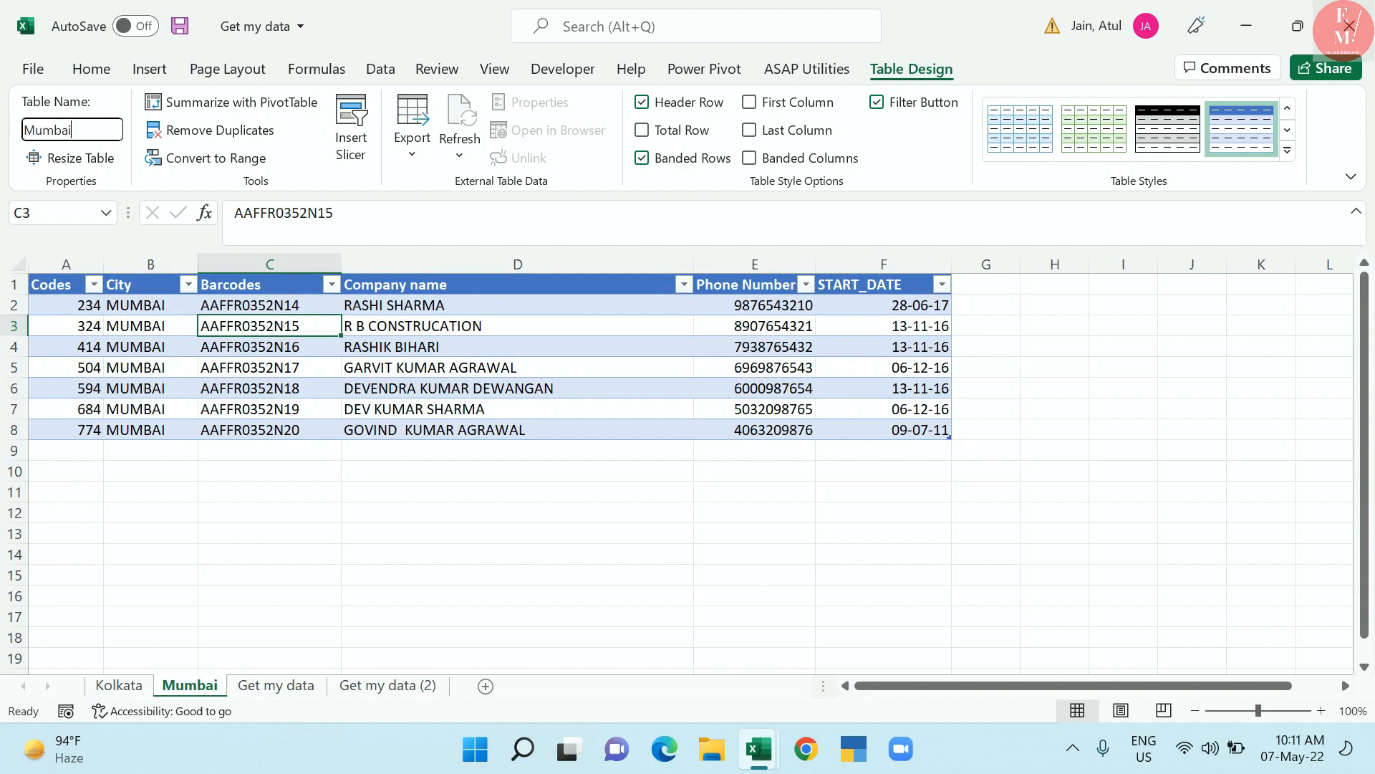
{"action": "key", "text": "Return"}
{"action": "left_click", "coordinate": [574, 357]}
Rename the barcode table on the Get my data (2) sheet as Barcodes
{"action": "left_click", "coordinate": [388, 685]}
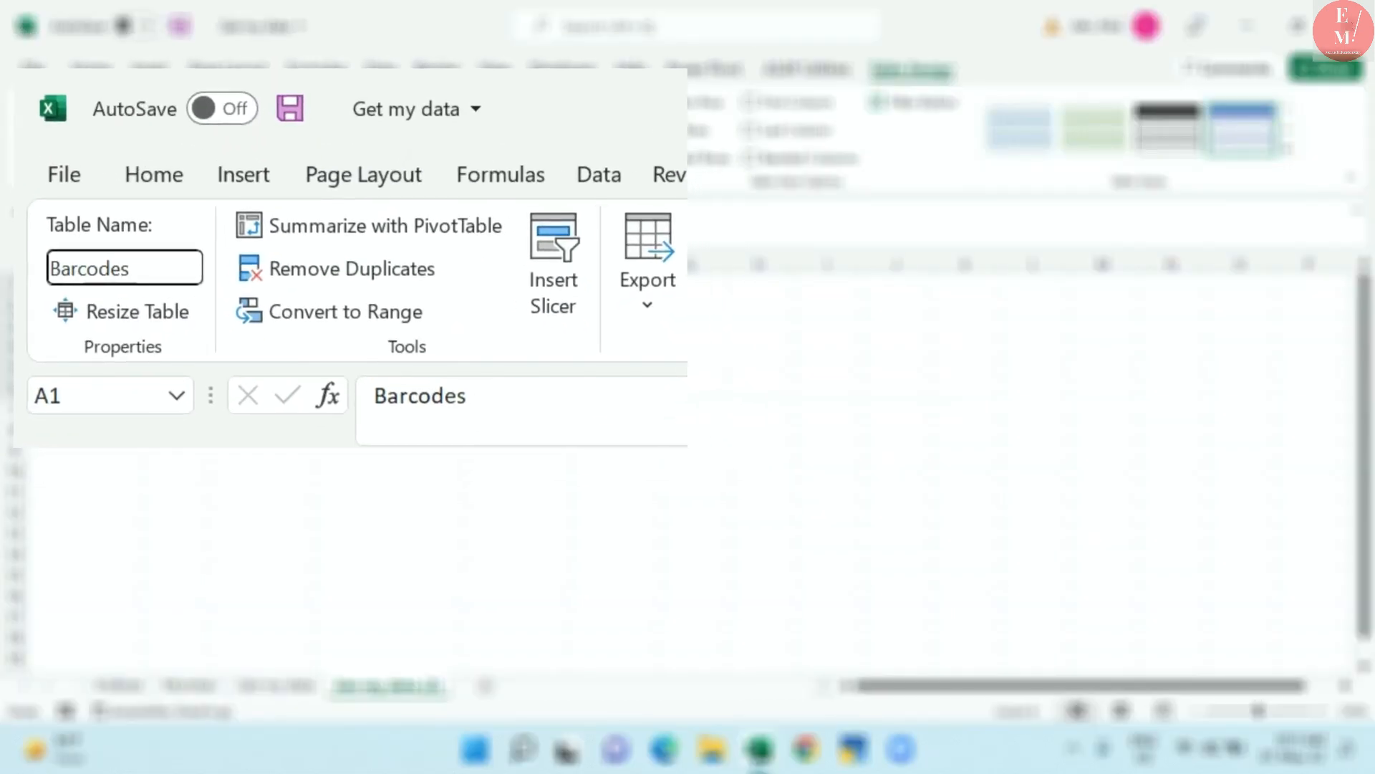
{"action": "key", "text": "Return"}
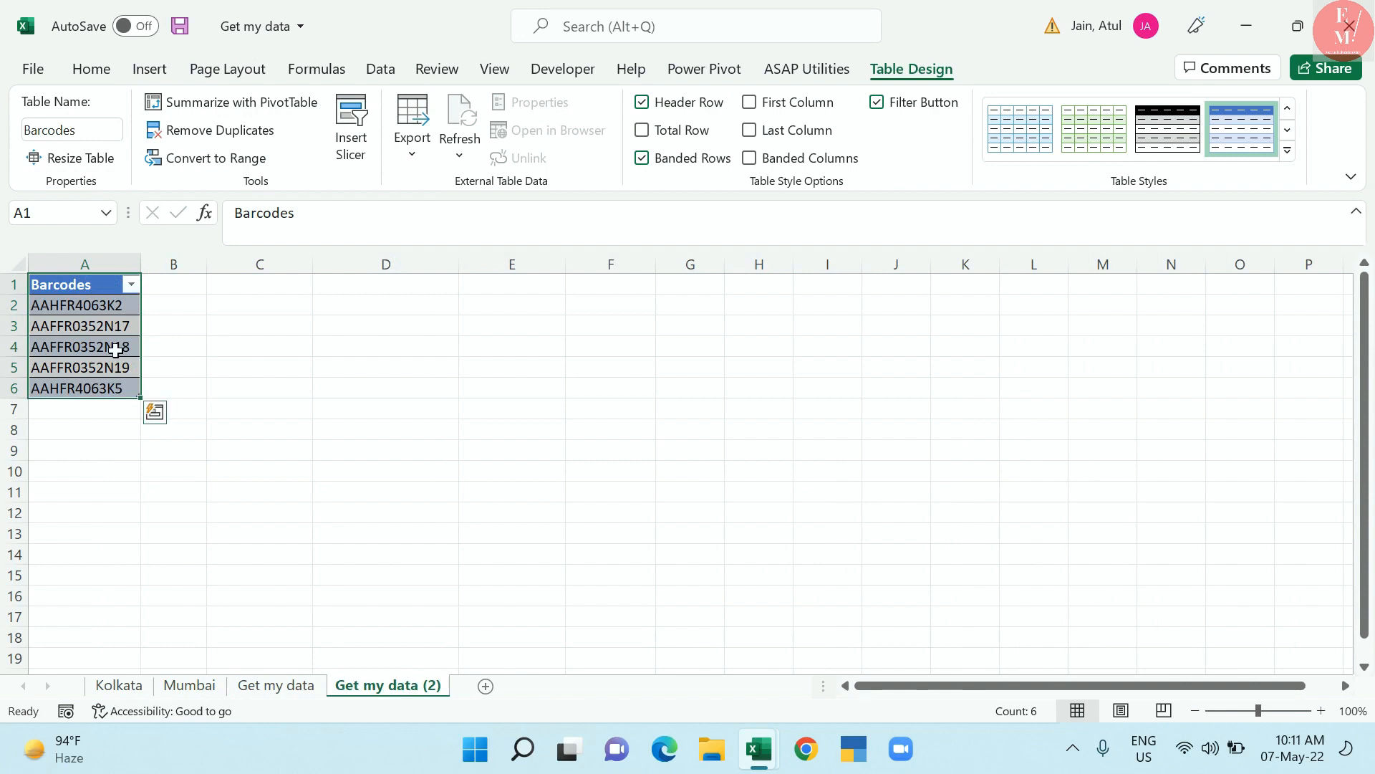
{"action": "left_click", "coordinate": [243, 453]}
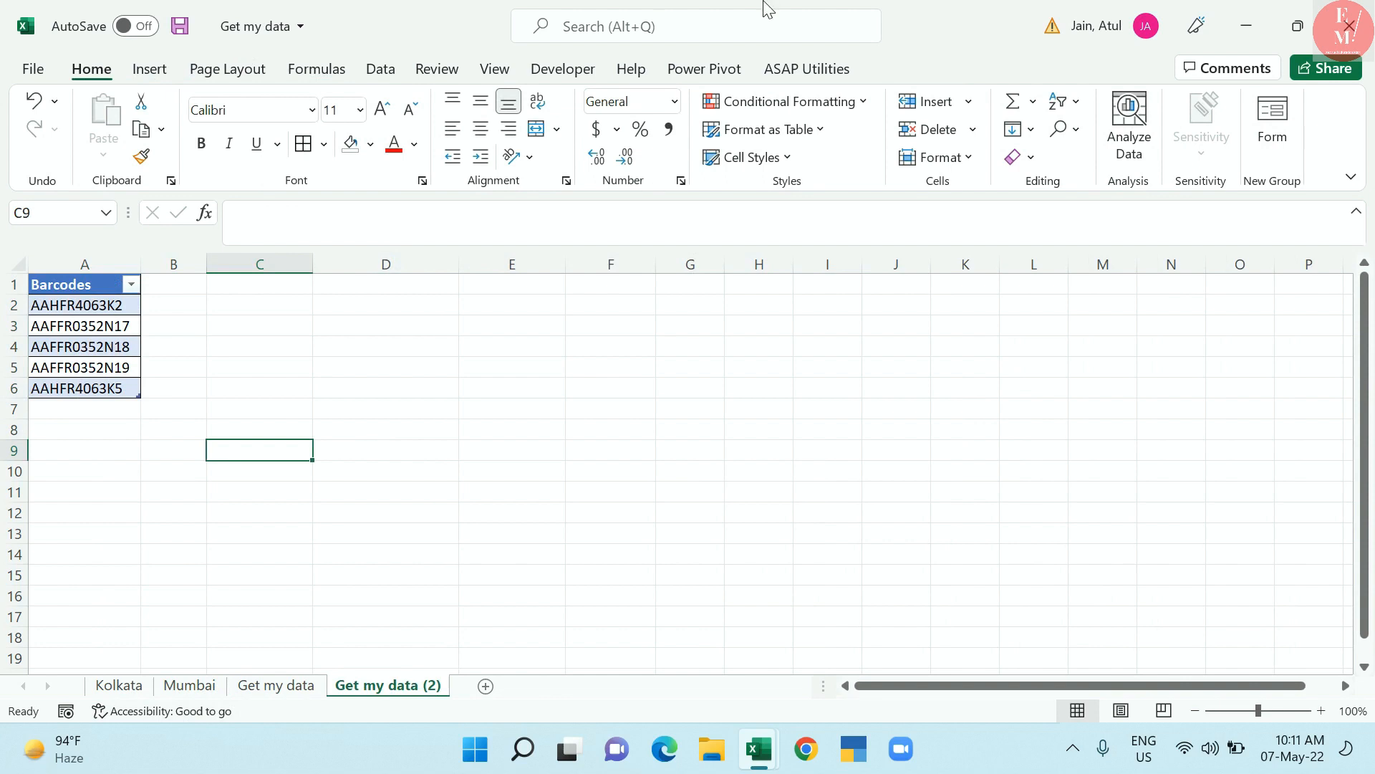
Select cell A9 and start recording a macro named mumbai, stored in This Workbook
{"action": "left_click", "coordinate": [503, 66]}
{"action": "key", "text": "Home"}
{"action": "left_click", "coordinate": [1273, 140]}
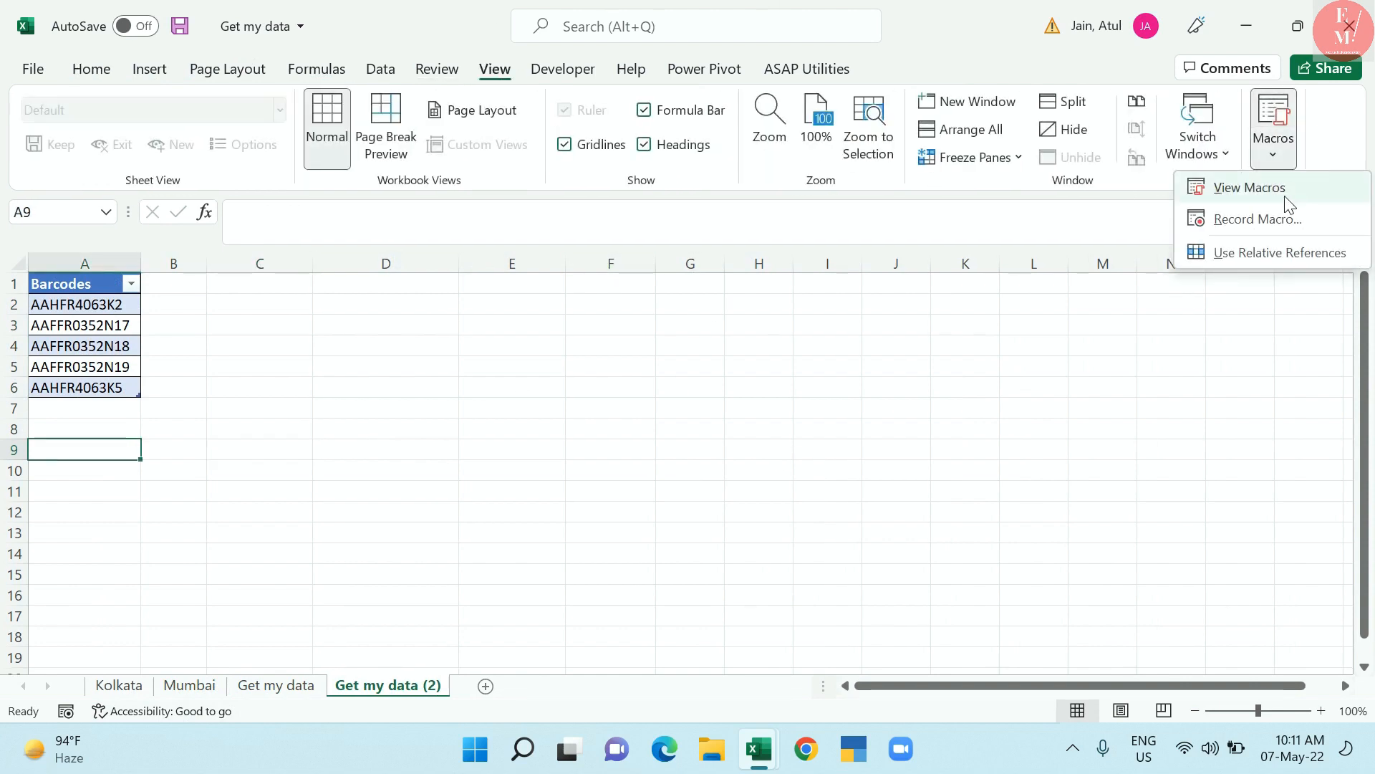
{"action": "left_click", "coordinate": [1231, 218]}
{"action": "type", "text": "mumbai"}
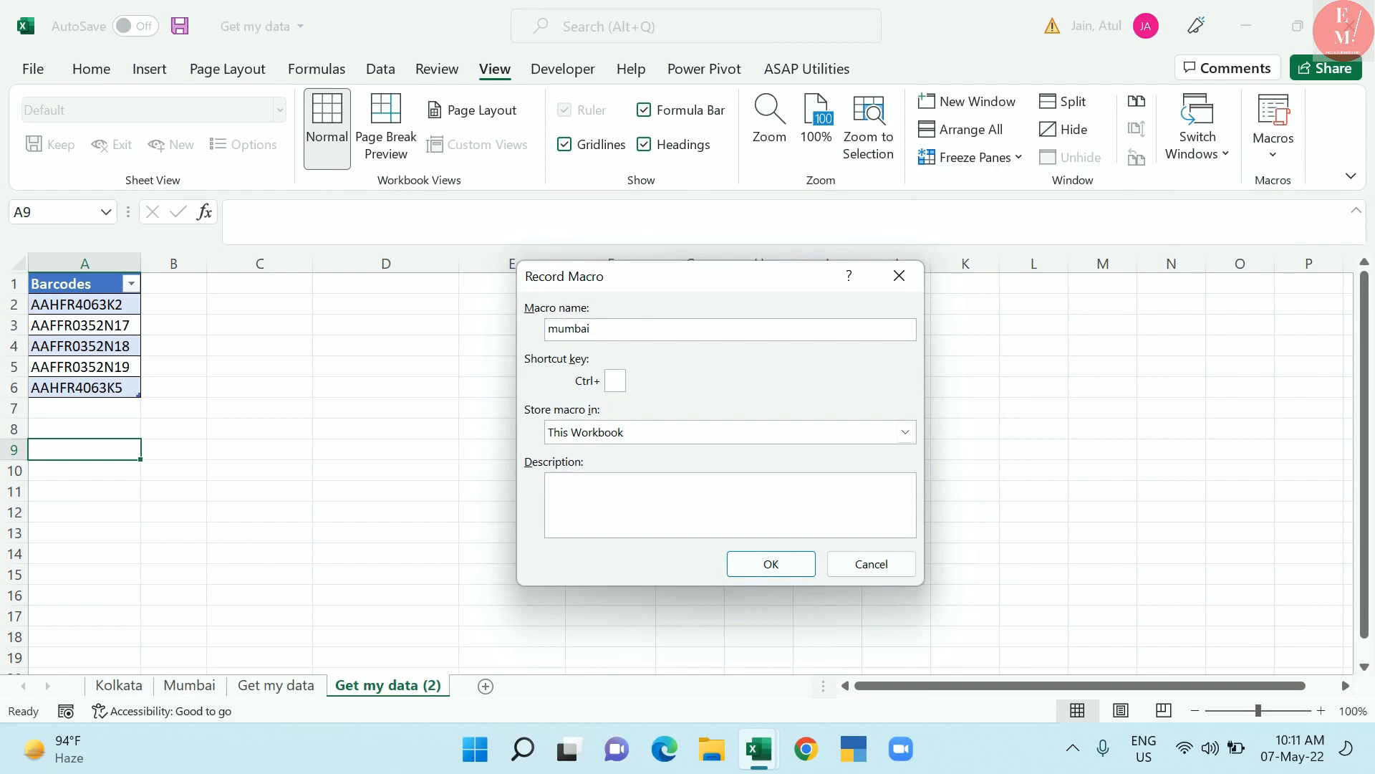
{"action": "left_click", "coordinate": [762, 563]}
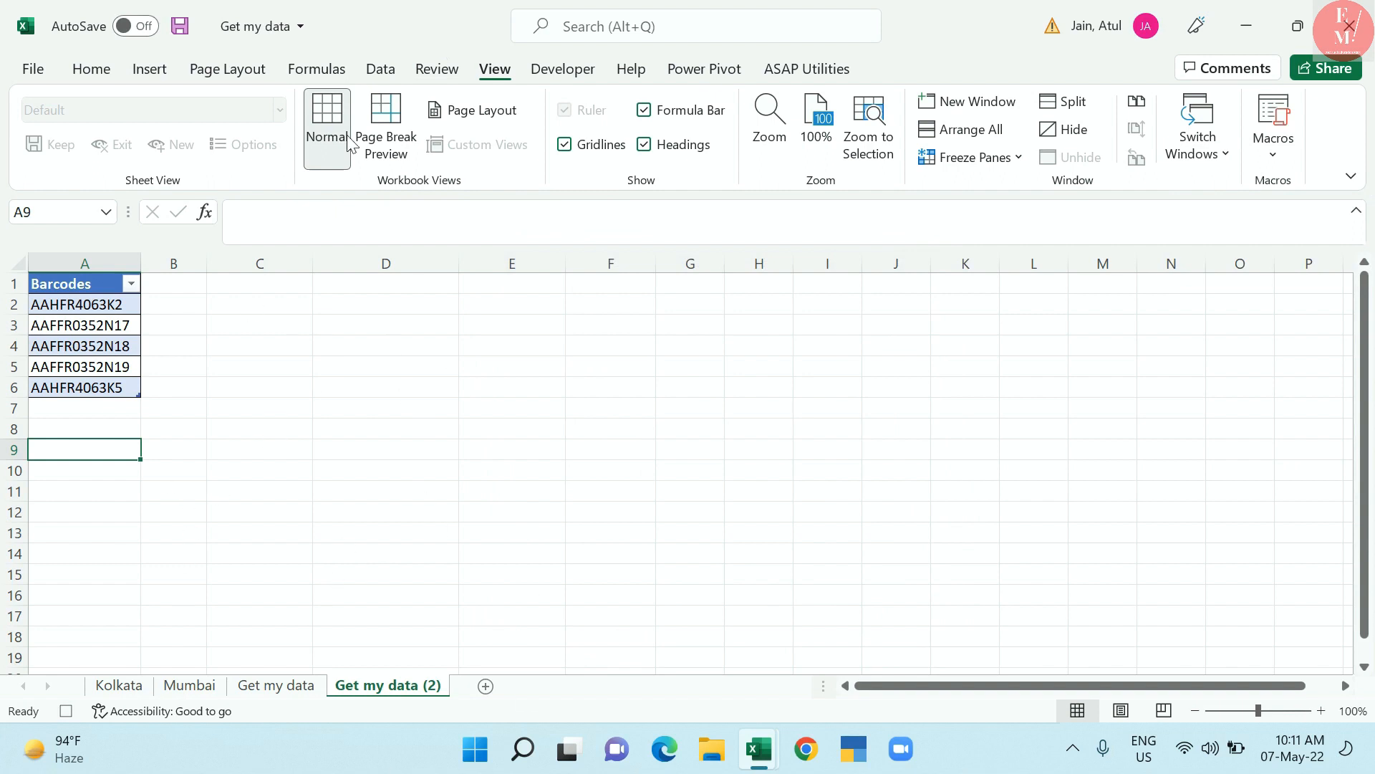
Start an Advanced Filter that copies to another location, clear the old criteria range, and set the list range to Kolkata[#All]
{"action": "left_click", "coordinate": [380, 69]}
{"action": "left_click", "coordinate": [781, 157]}
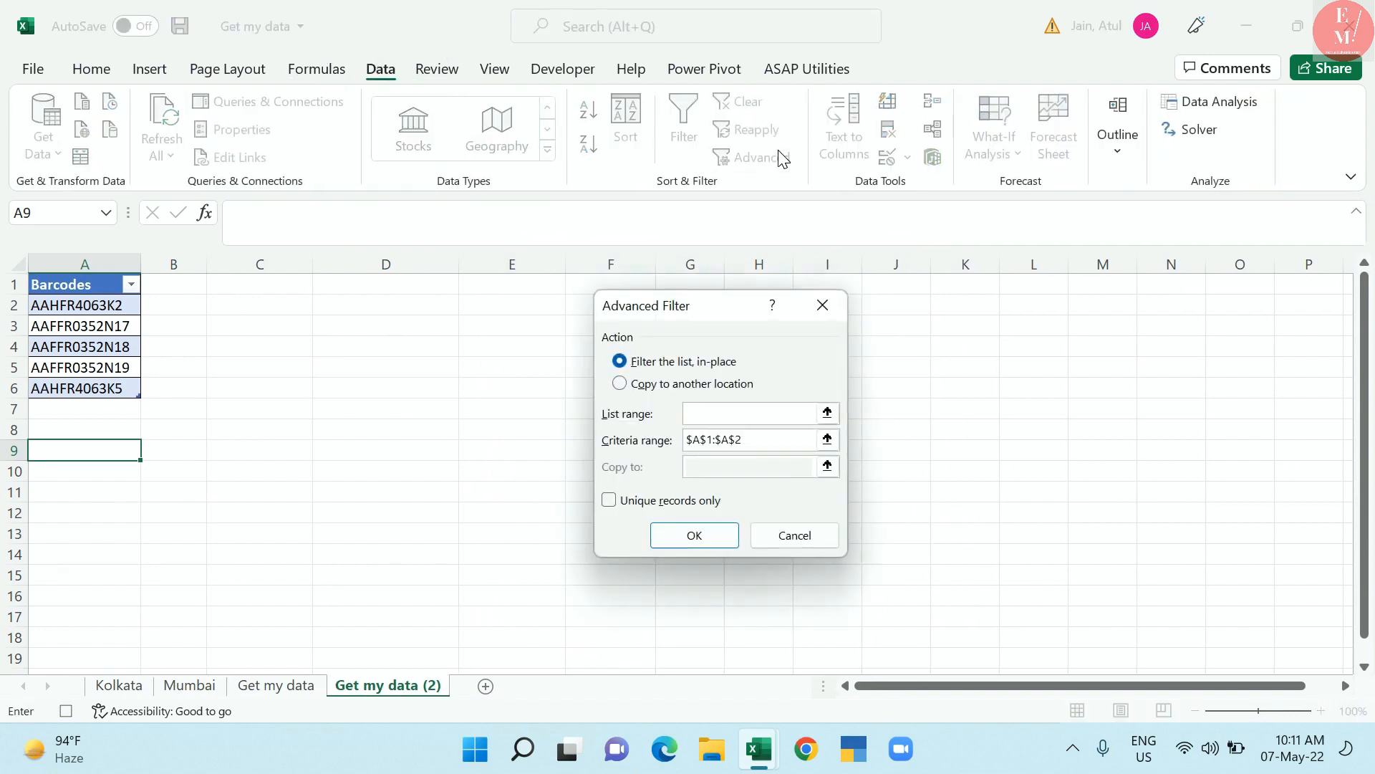
{"action": "left_click", "coordinate": [620, 383]}
{"action": "left_click", "coordinate": [665, 441]}
{"action": "key", "text": "BackSpace"}
{"action": "left_click", "coordinate": [723, 413]}
{"action": "left_click", "coordinate": [119, 684]}
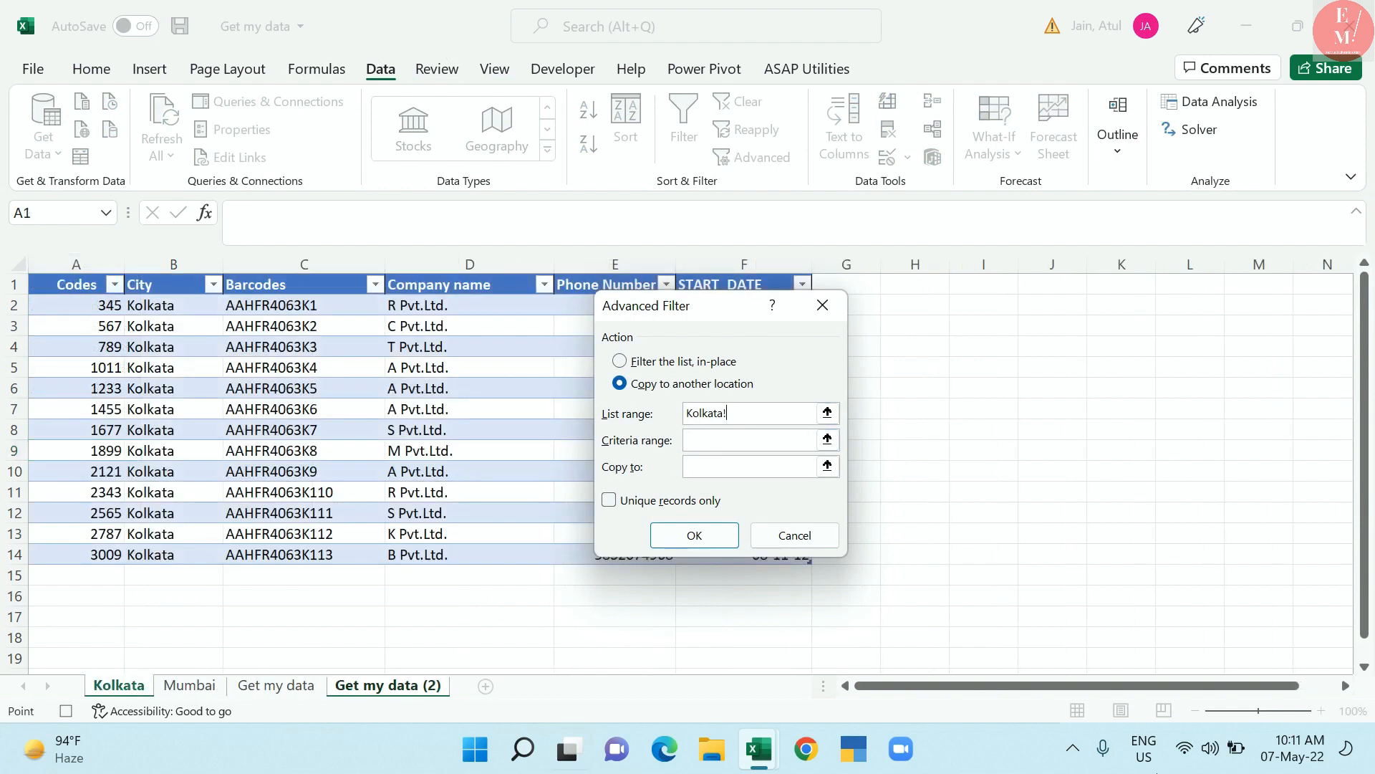
{"action": "left_click_drag", "start_coordinate": [90, 284], "coordinate": [809, 560]}
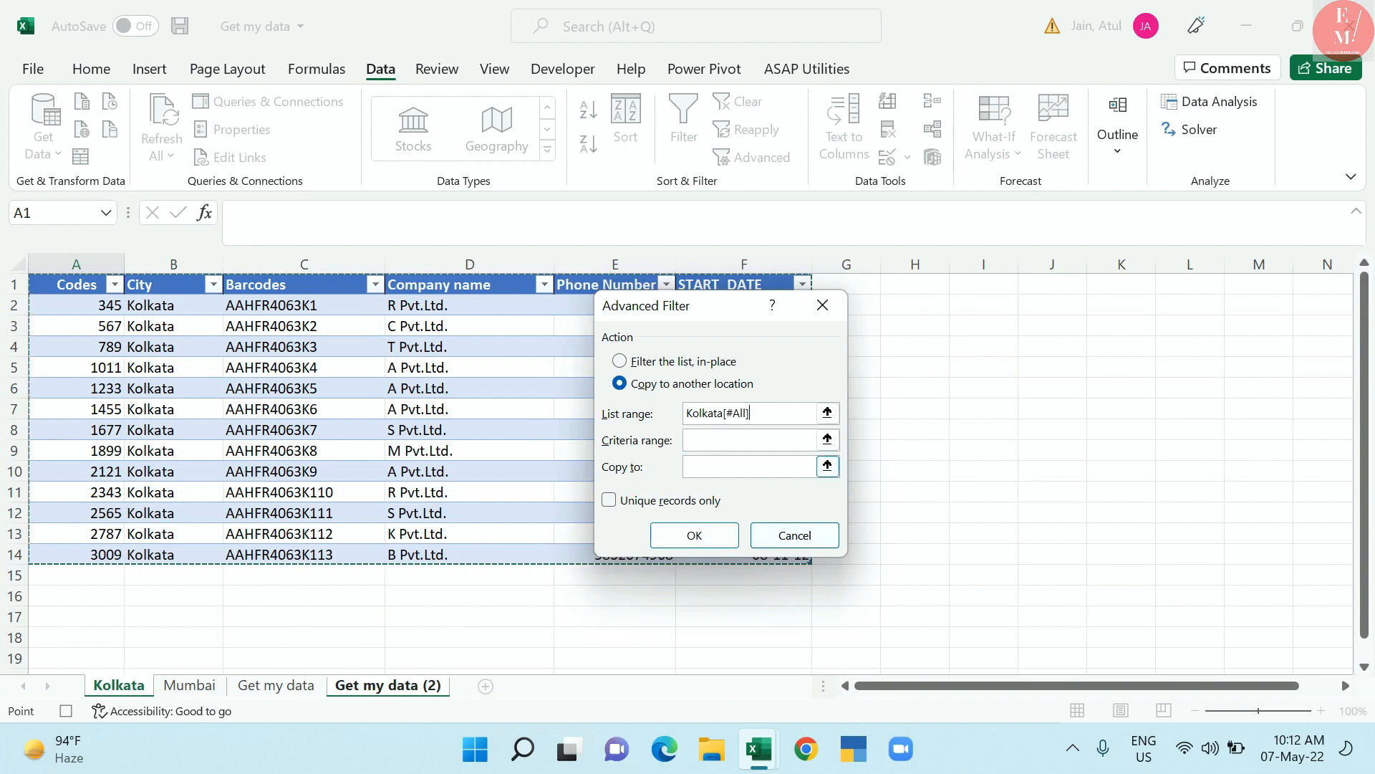
Set the Advanced Filter's criteria range to the whole barcode table, Barcodes[[#All],[Barcodes]]
{"action": "left_click", "coordinate": [742, 440]}
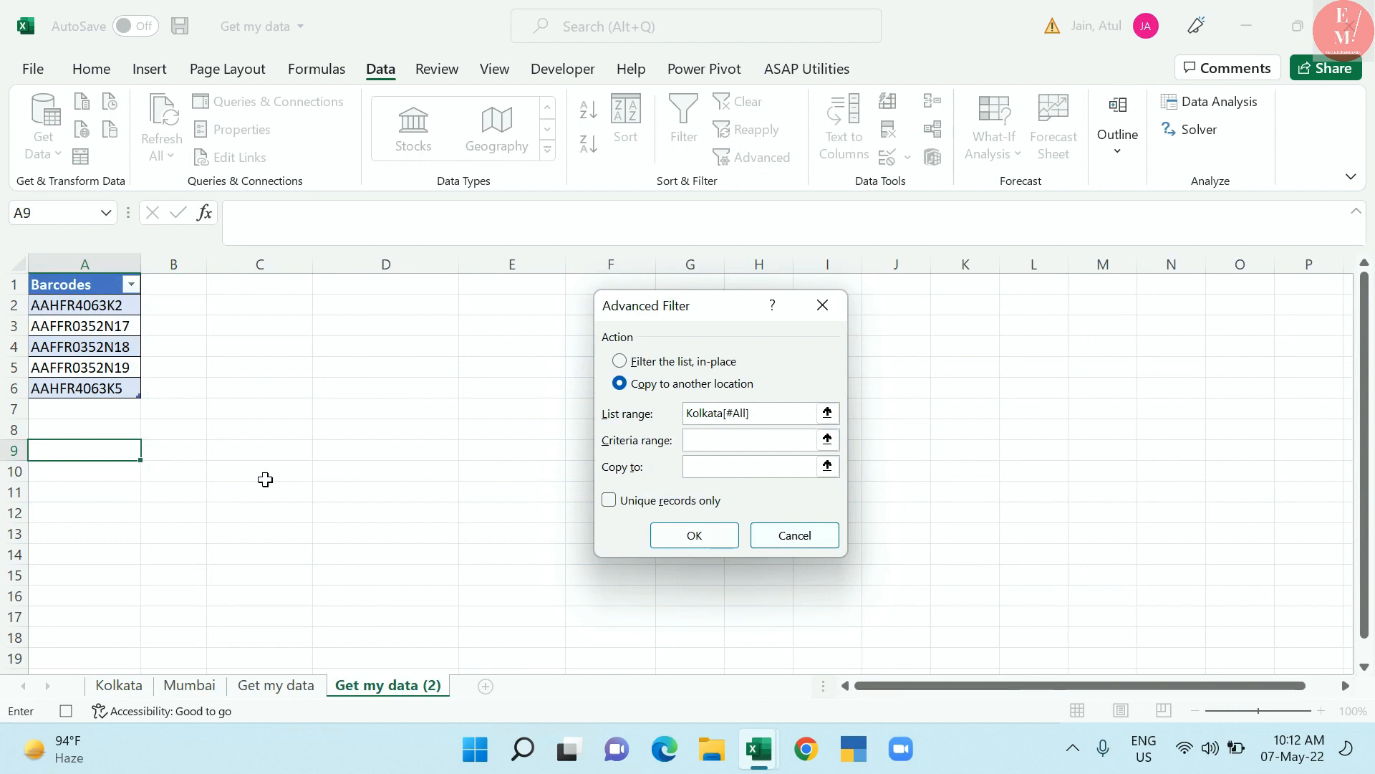
{"action": "left_click_drag", "start_coordinate": [86, 288], "coordinate": [136, 389]}
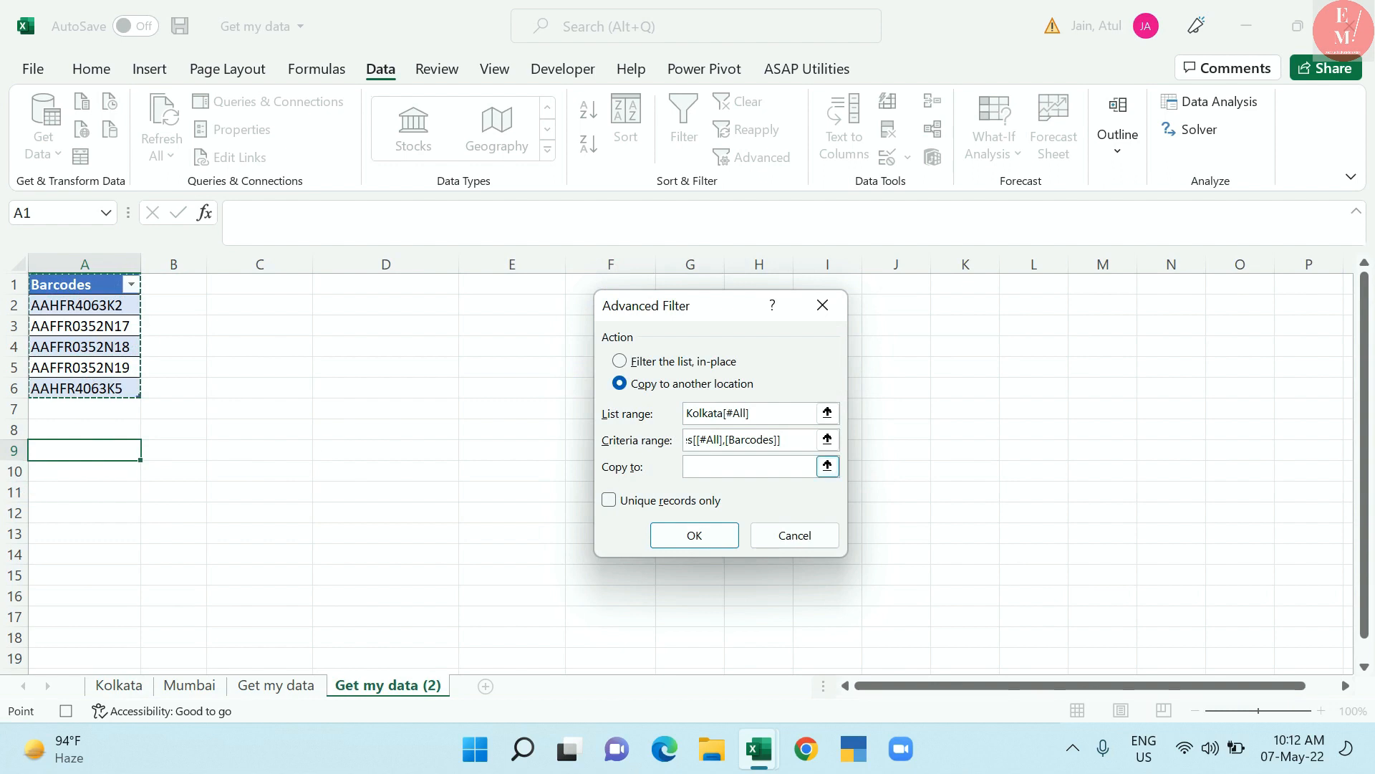
{"action": "left_click_drag", "start_coordinate": [790, 440], "coordinate": [637, 442]}
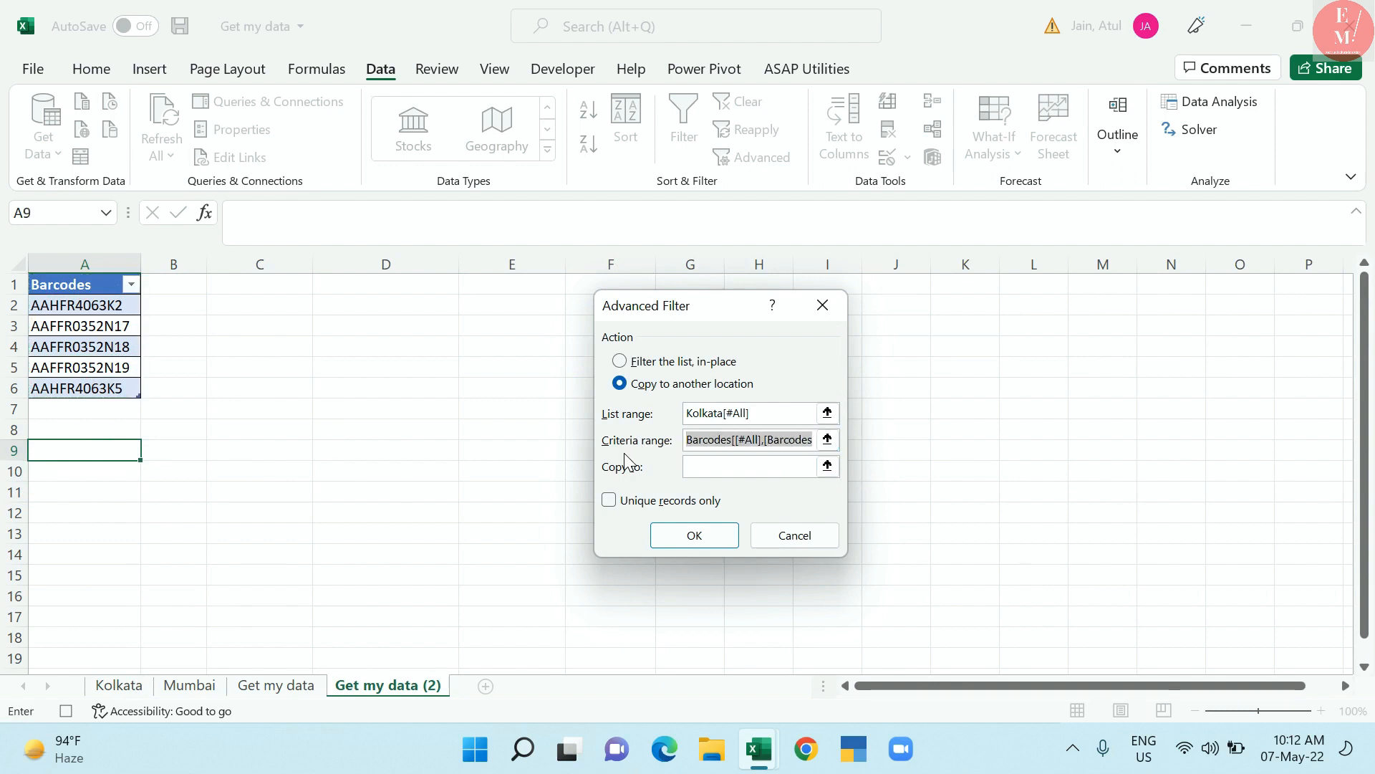
Set cell C9 of the Get my data (2) sheet as the copy destination and run the Advanced Filter
{"action": "left_click", "coordinate": [745, 473]}
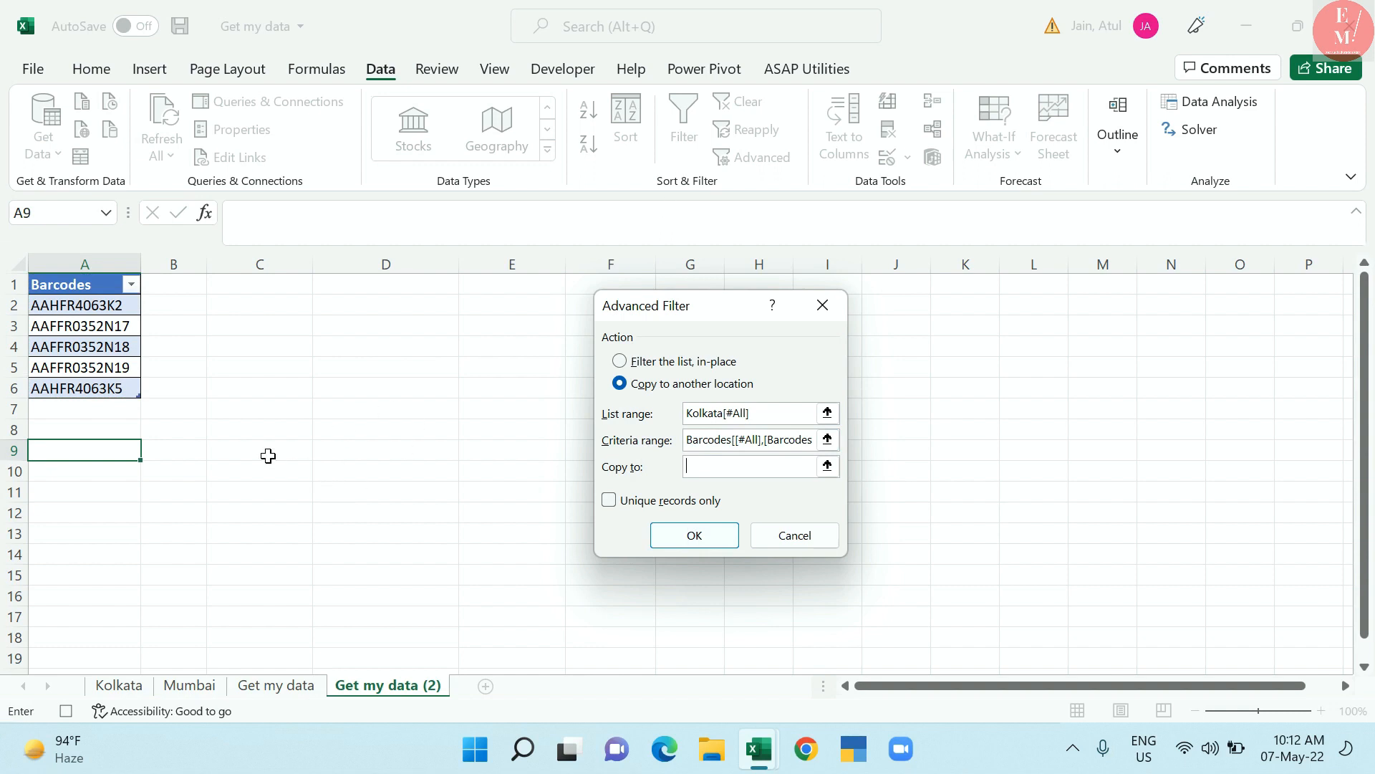
{"action": "left_click_drag", "start_coordinate": [696, 326], "coordinate": [740, 488]}
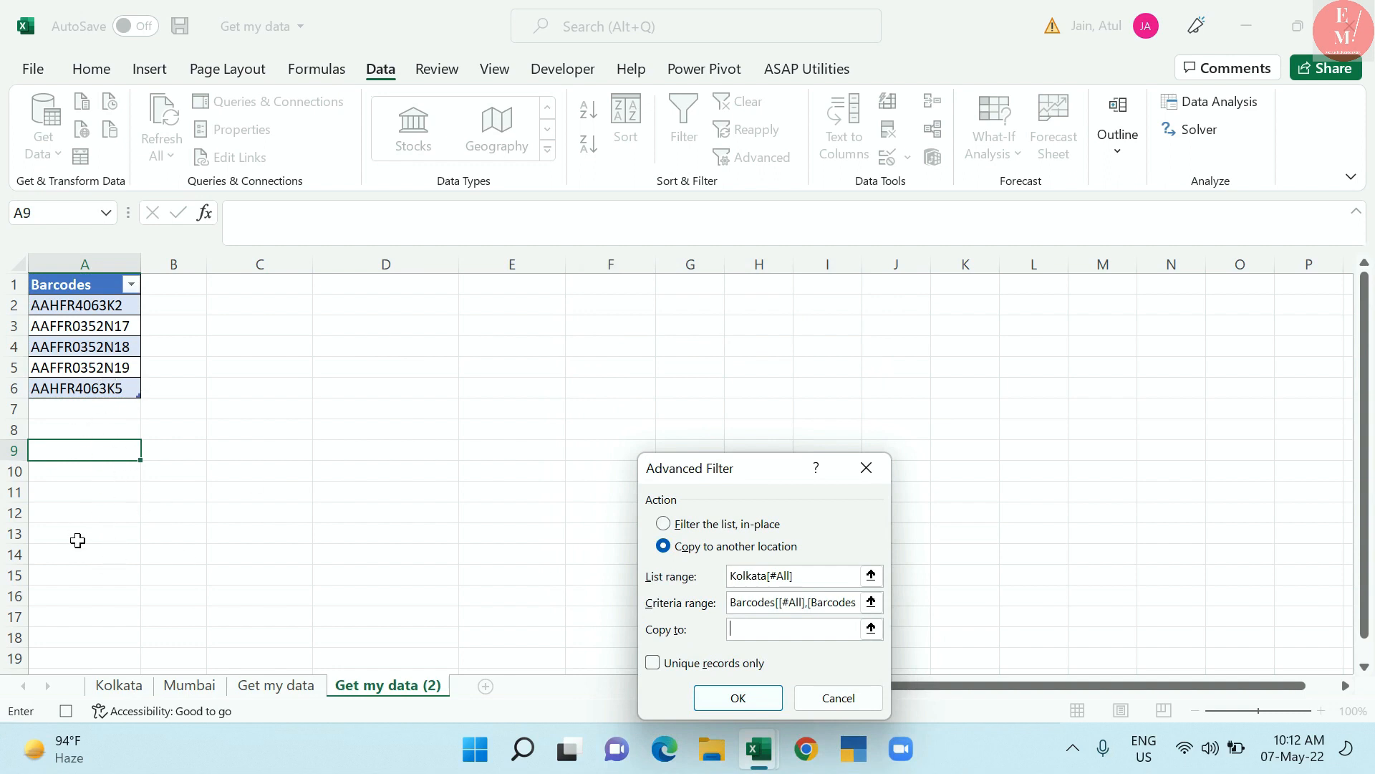
{"action": "left_click_drag", "start_coordinate": [303, 457], "coordinate": [783, 190]}
{"action": "left_click", "coordinate": [780, 419]}
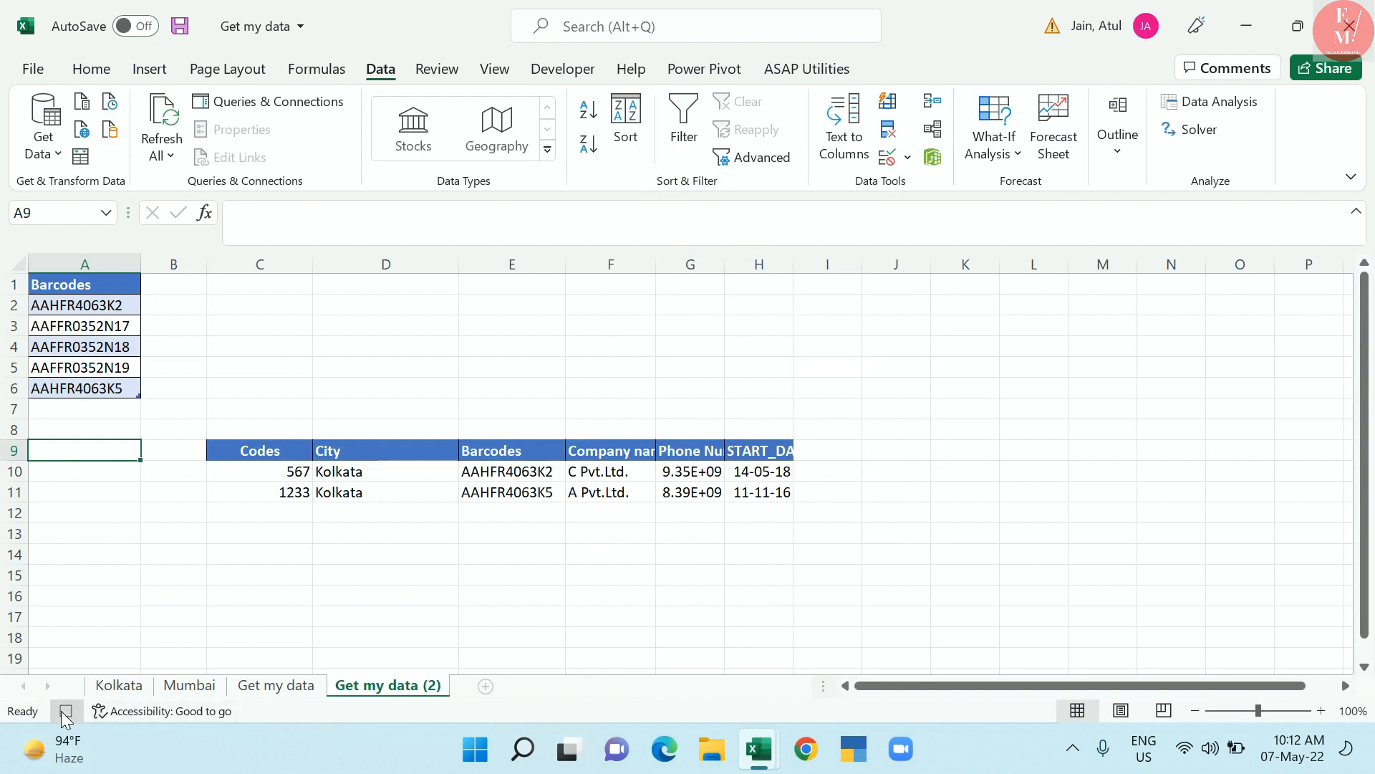
Select cell J9 and start recording a macro named marco4, stored in This Workbook
{"action": "left_click_drag", "start_coordinate": [229, 432], "coordinate": [783, 431]}
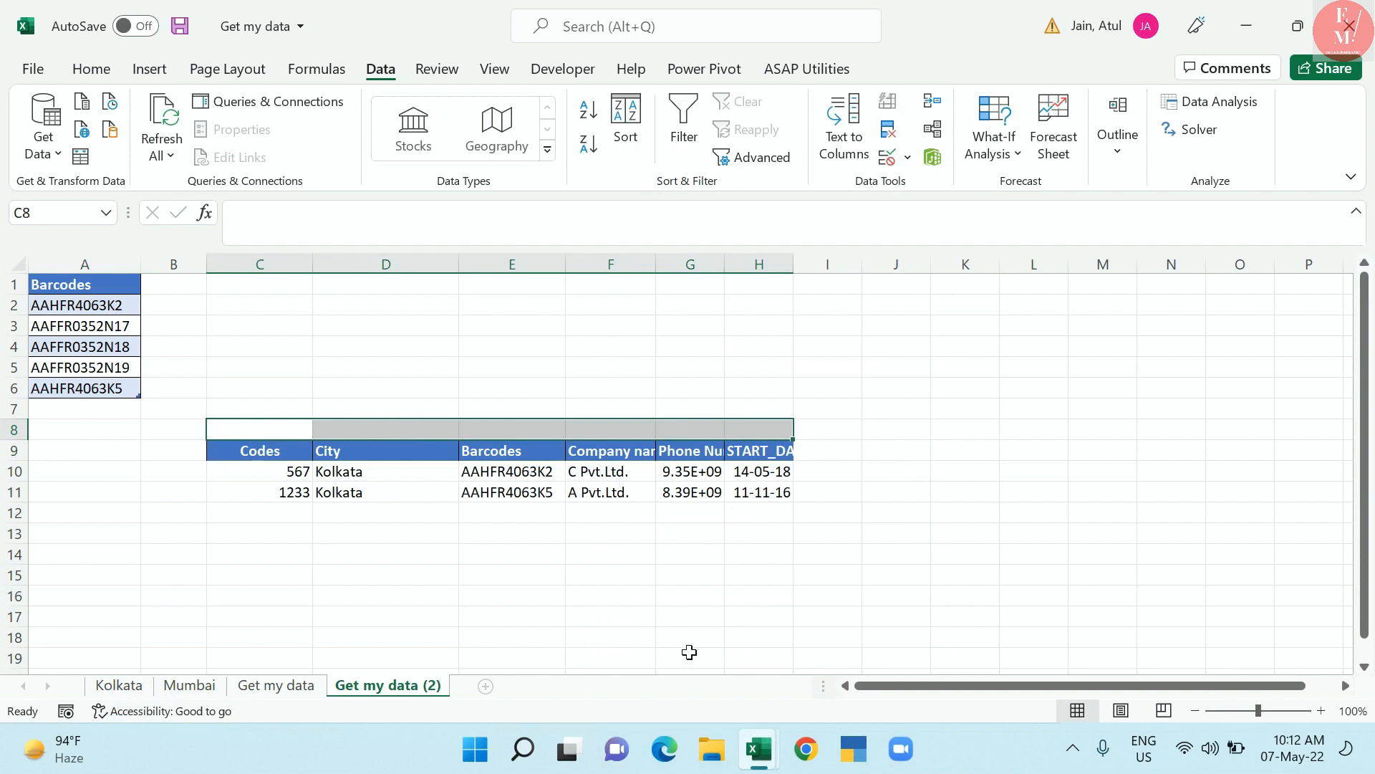
{"action": "left_click", "coordinate": [901, 453]}
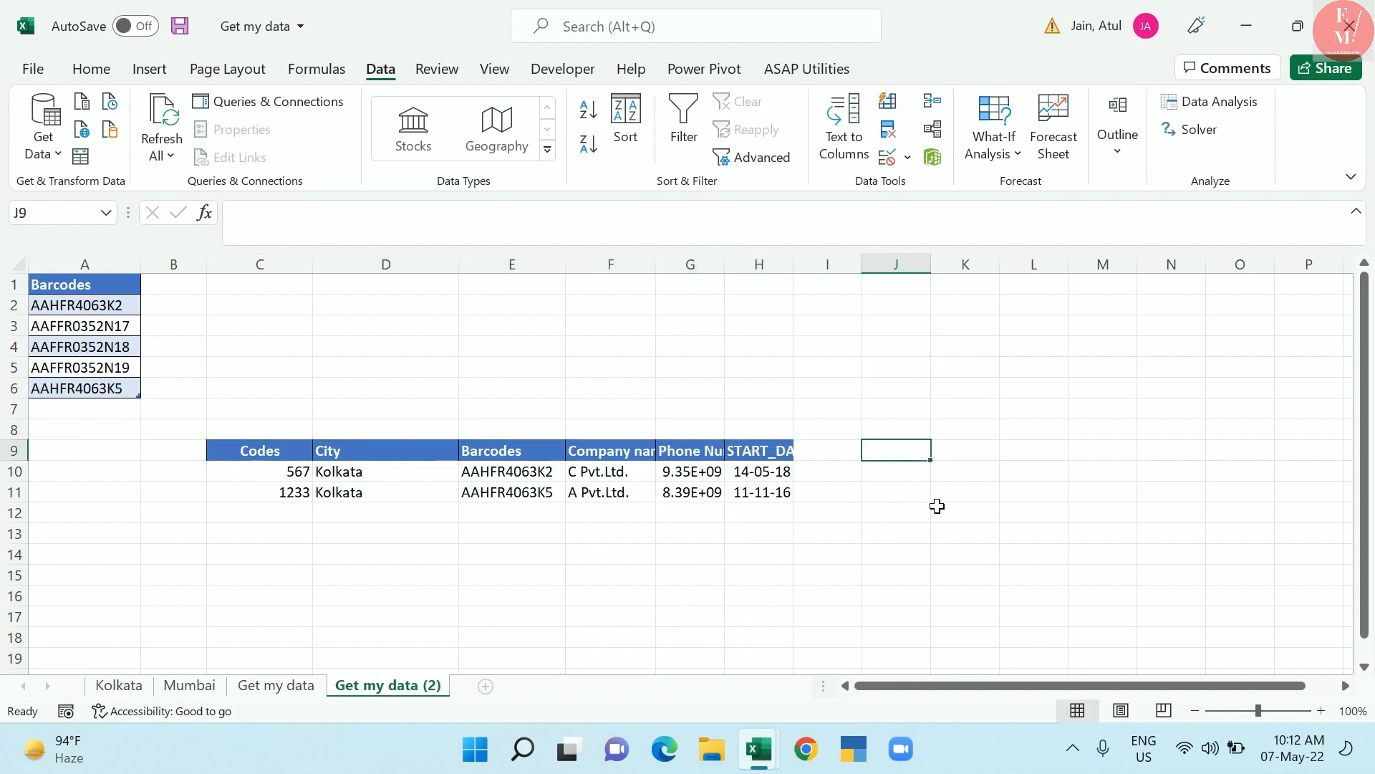
{"action": "left_click", "coordinate": [752, 158]}
{"action": "left_click", "coordinate": [900, 180]}
{"action": "left_click", "coordinate": [502, 70]}
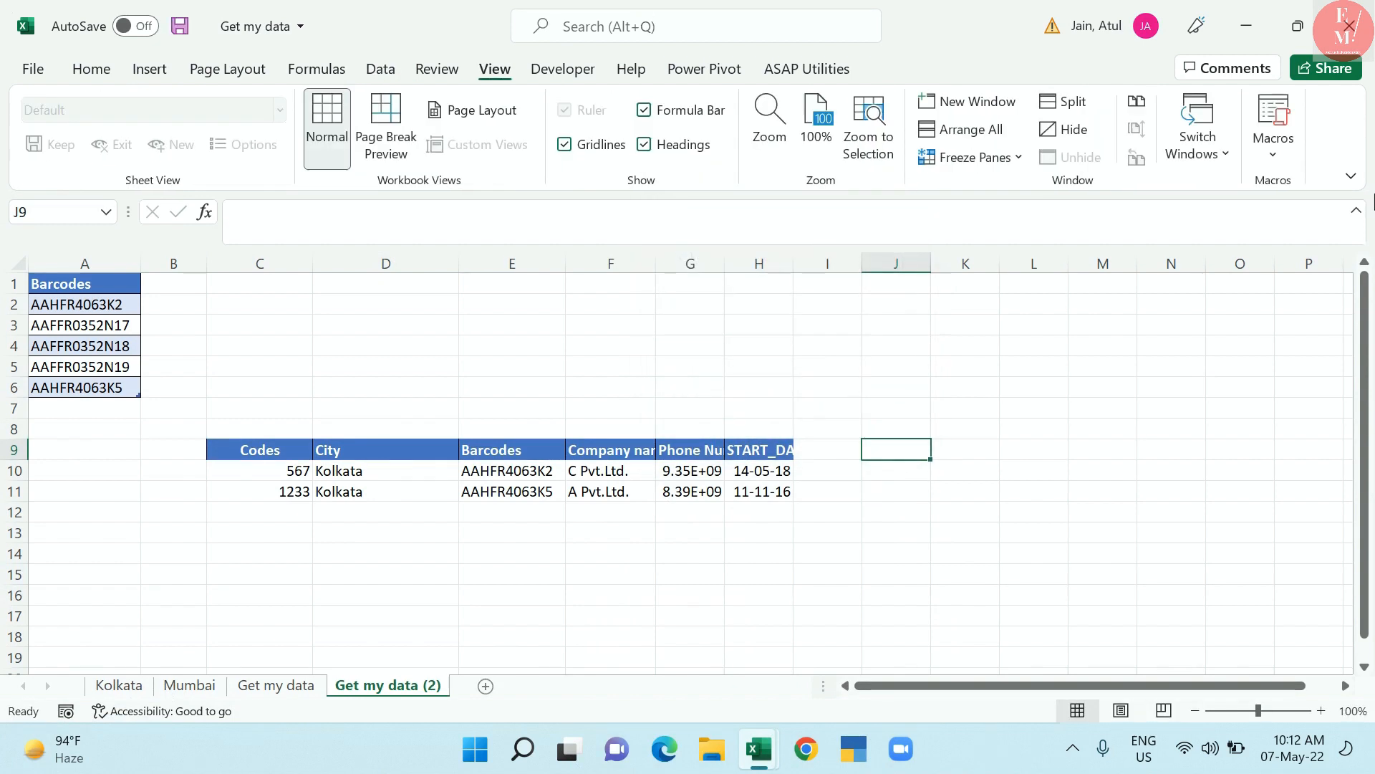
{"action": "left_click", "coordinate": [1278, 164]}
{"action": "left_click", "coordinate": [1276, 224]}
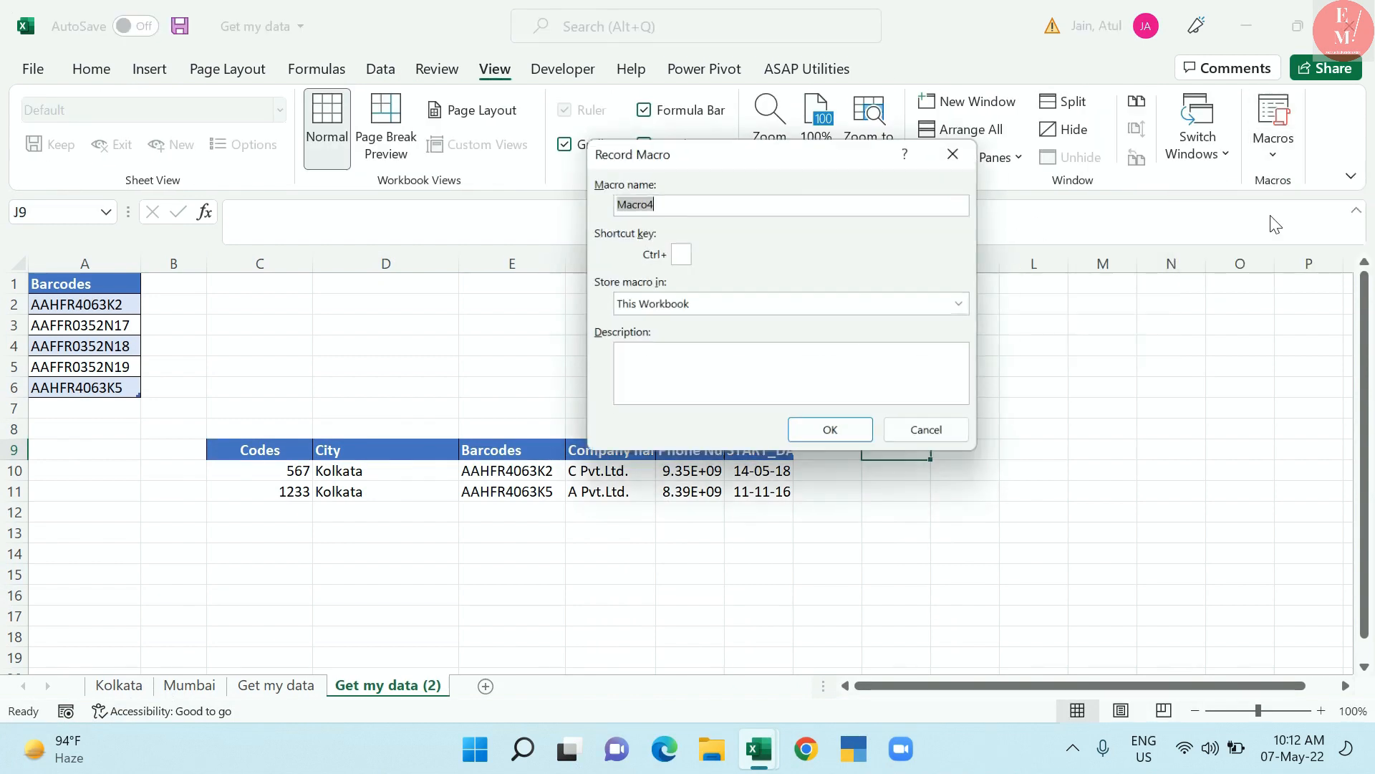
{"action": "type", "text": "mumbai"}
{"action": "key", "text": "BackSpace"}
{"action": "key", "text": "BackSpace"}
{"action": "key", "text": "BackSpace"}
{"action": "key", "text": "BackSpace"}
{"action": "key", "text": "BackSpace"}
{"action": "type", "text": "ar"}
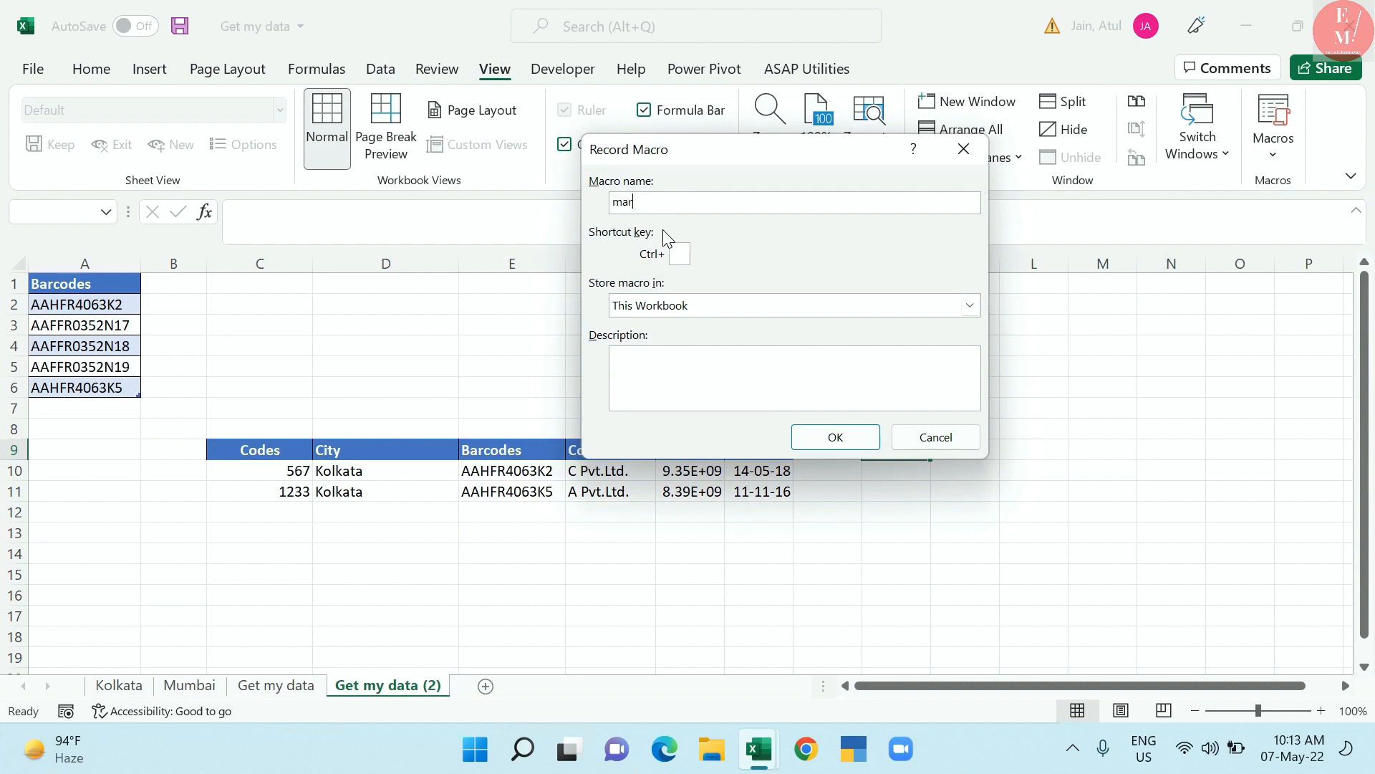
{"action": "left_click", "coordinate": [835, 437]}
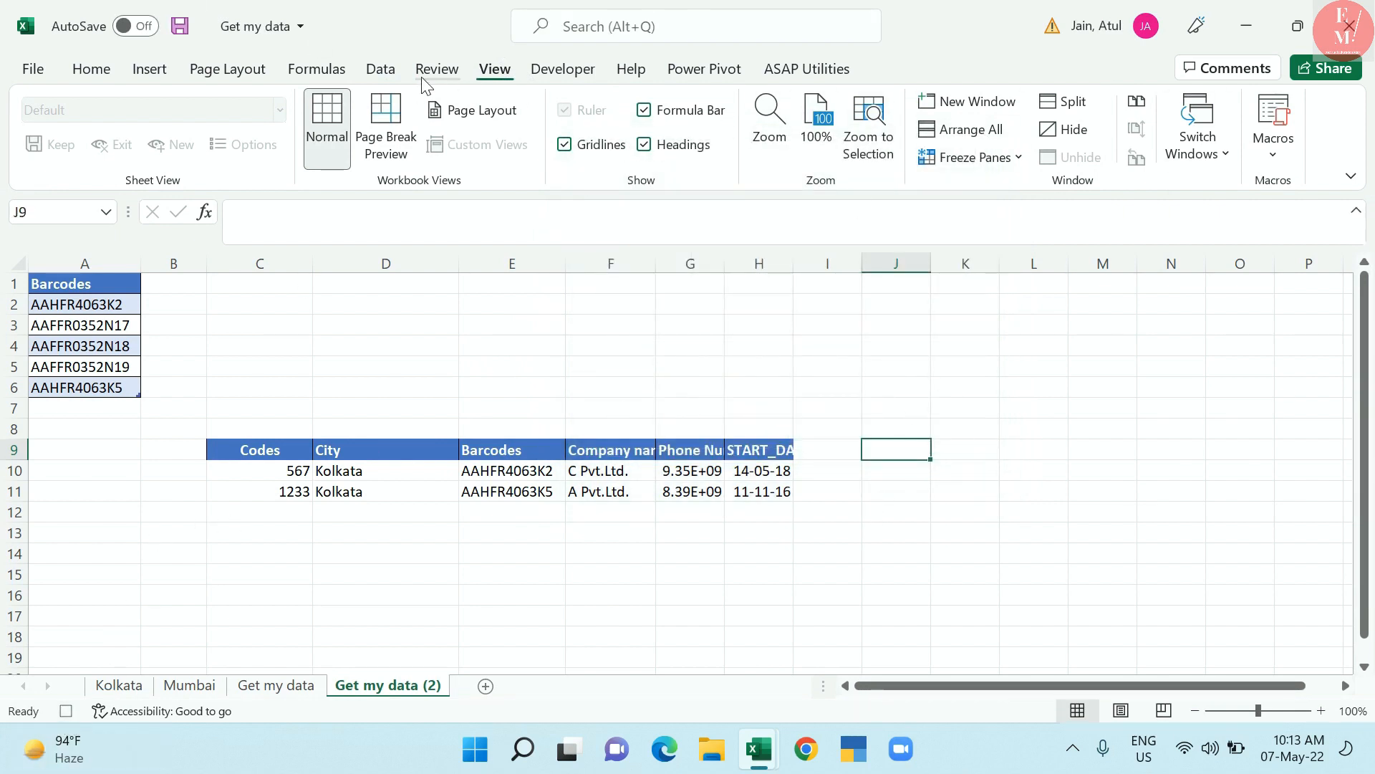
Start an Advanced Filter that copies to another location, clear the old ranges, and set the list range to Mumbai[#All]
{"action": "left_click", "coordinate": [381, 69]}
{"action": "left_click", "coordinate": [748, 159]}
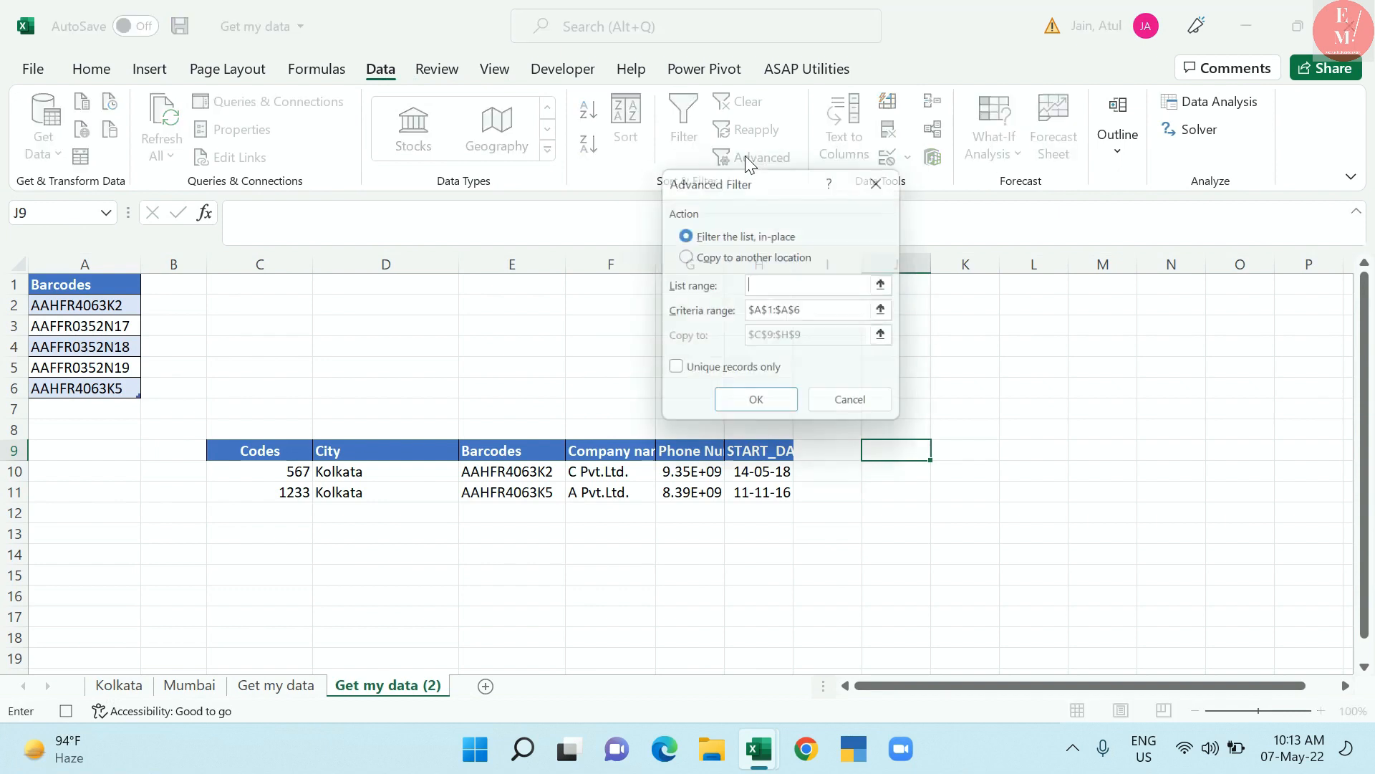
{"action": "left_click", "coordinate": [708, 259]}
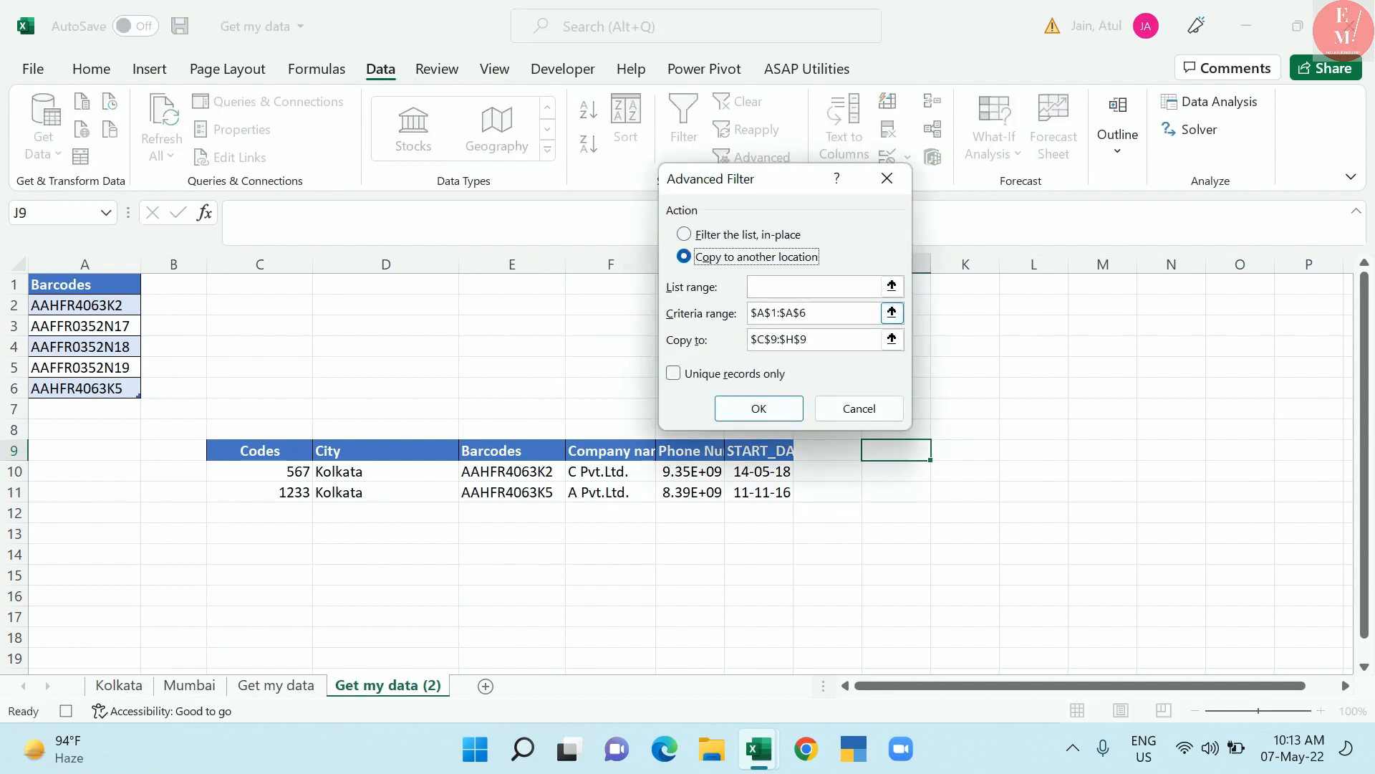
{"action": "left_click_drag", "start_coordinate": [815, 313], "coordinate": [717, 317]}
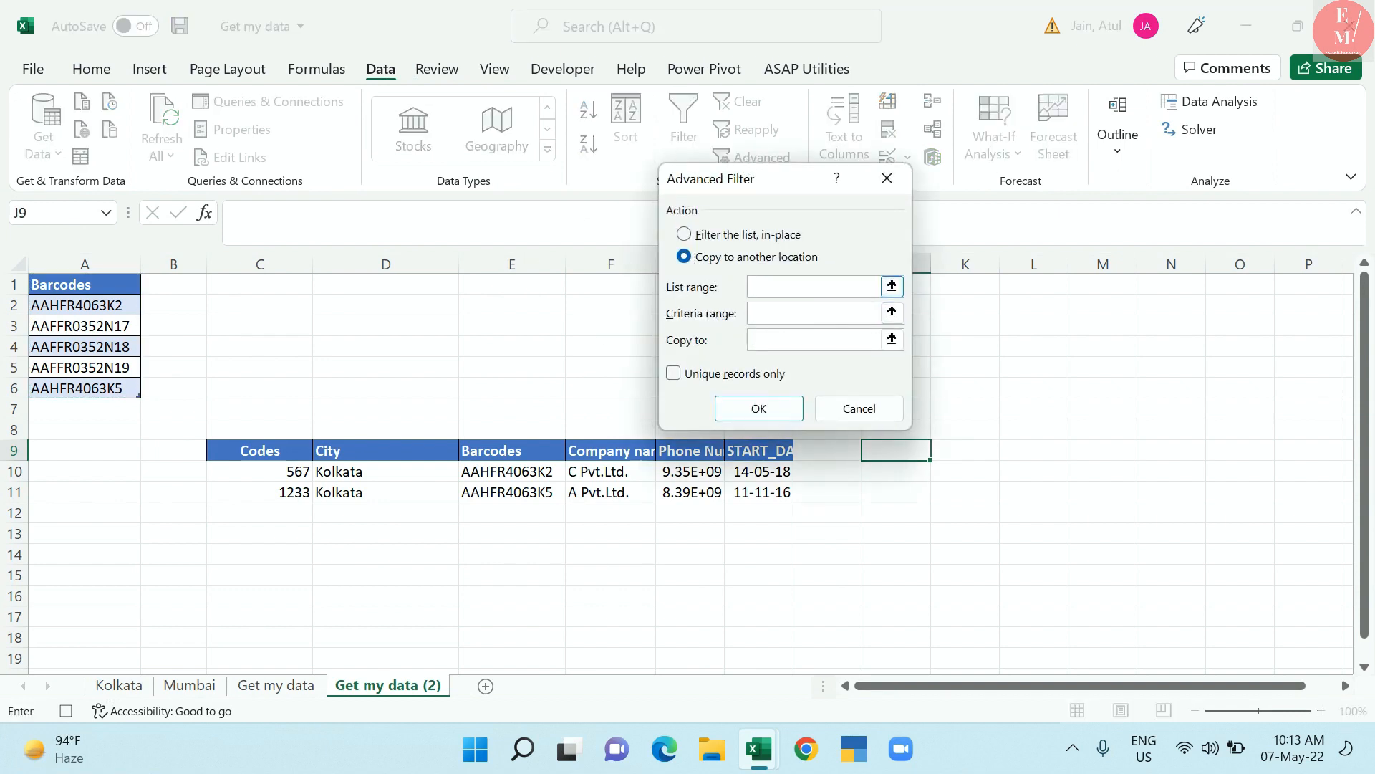
{"action": "left_click", "coordinate": [189, 685]}
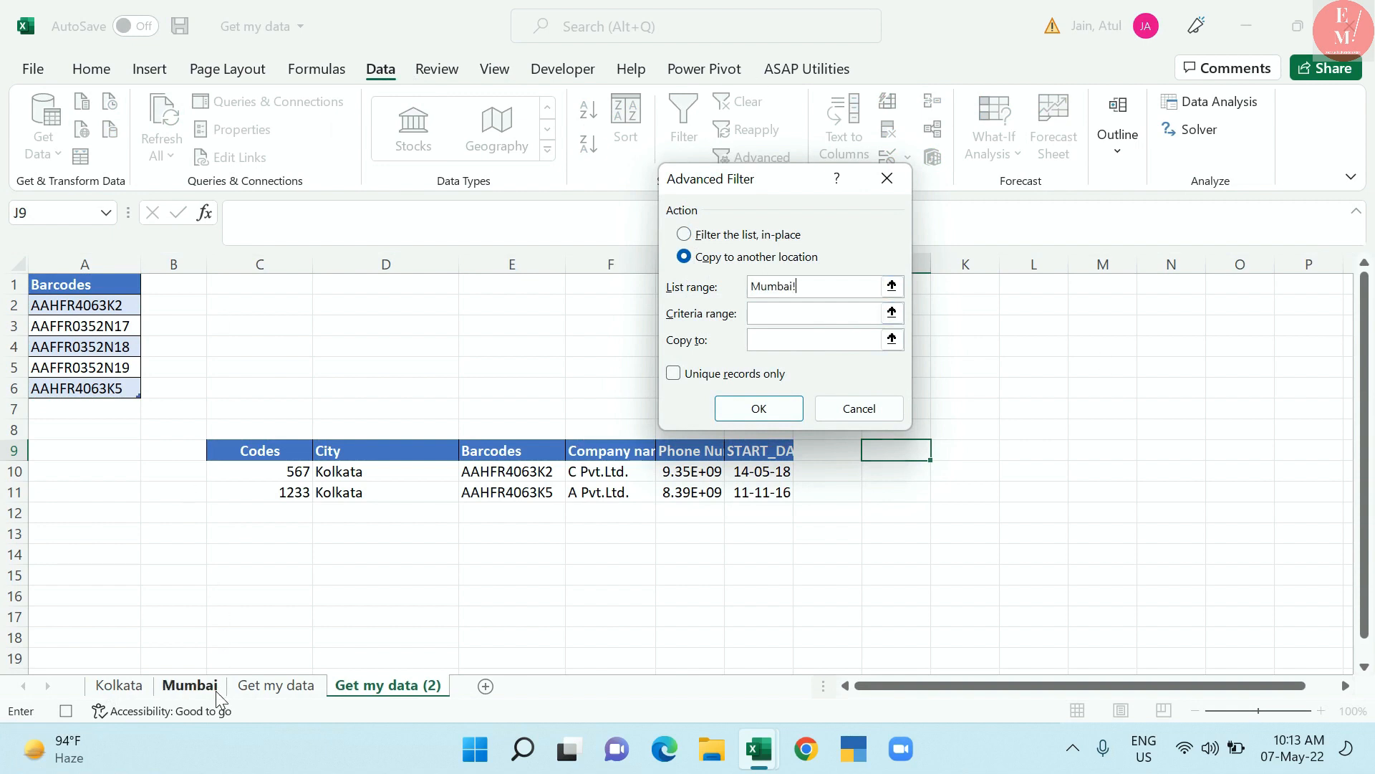
{"action": "left_click_drag", "start_coordinate": [65, 305], "coordinate": [906, 437]}
{"action": "left_click", "coordinate": [878, 313]}
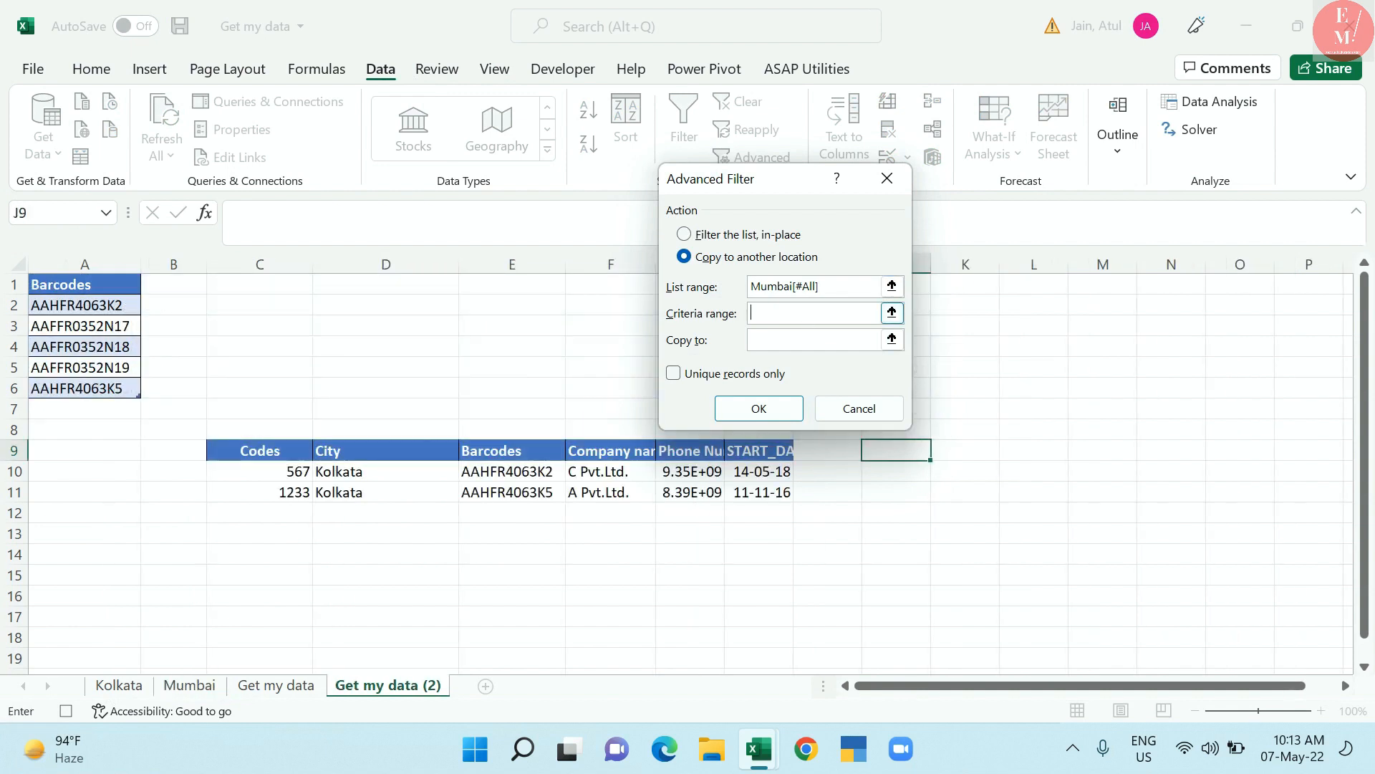
{"action": "left_click_drag", "start_coordinate": [63, 290], "coordinate": [137, 389]}
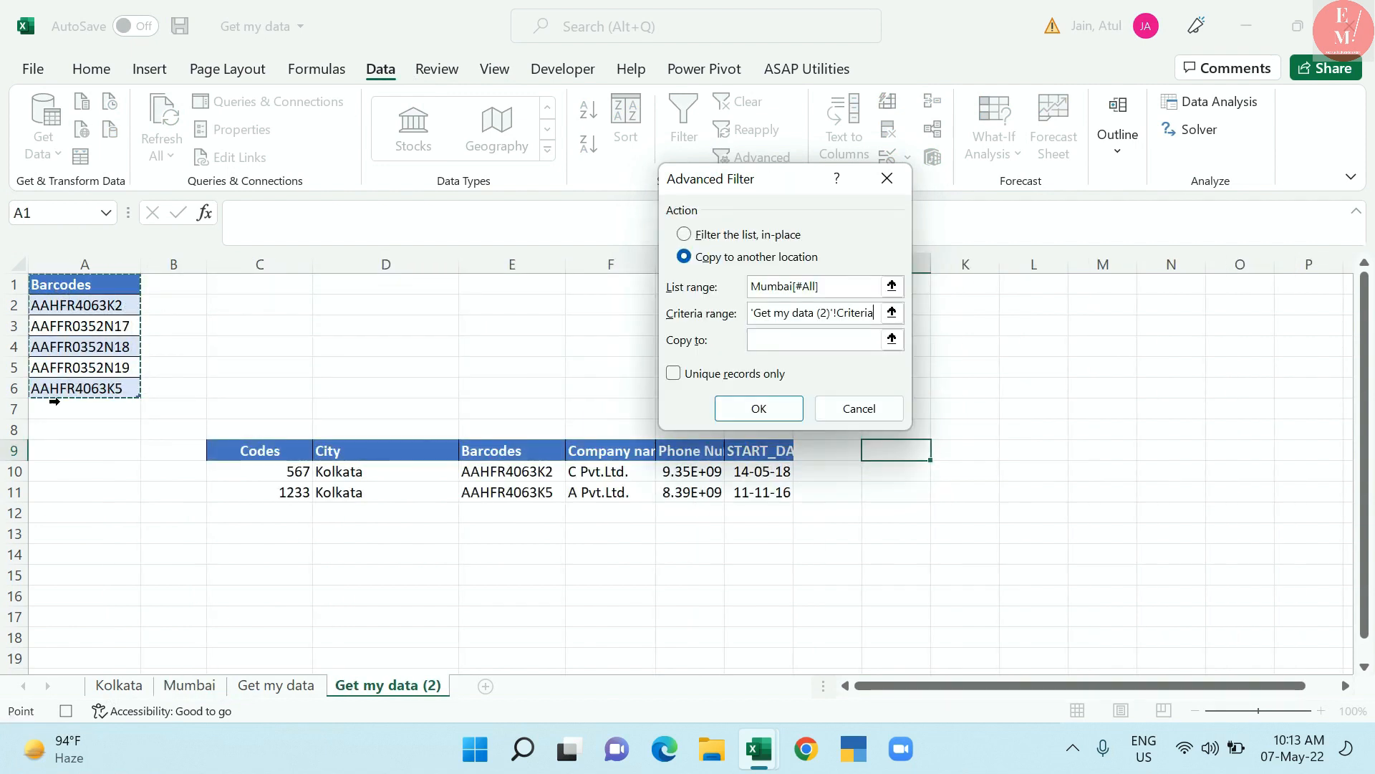
{"action": "left_click_drag", "start_coordinate": [875, 314], "coordinate": [748, 314]}
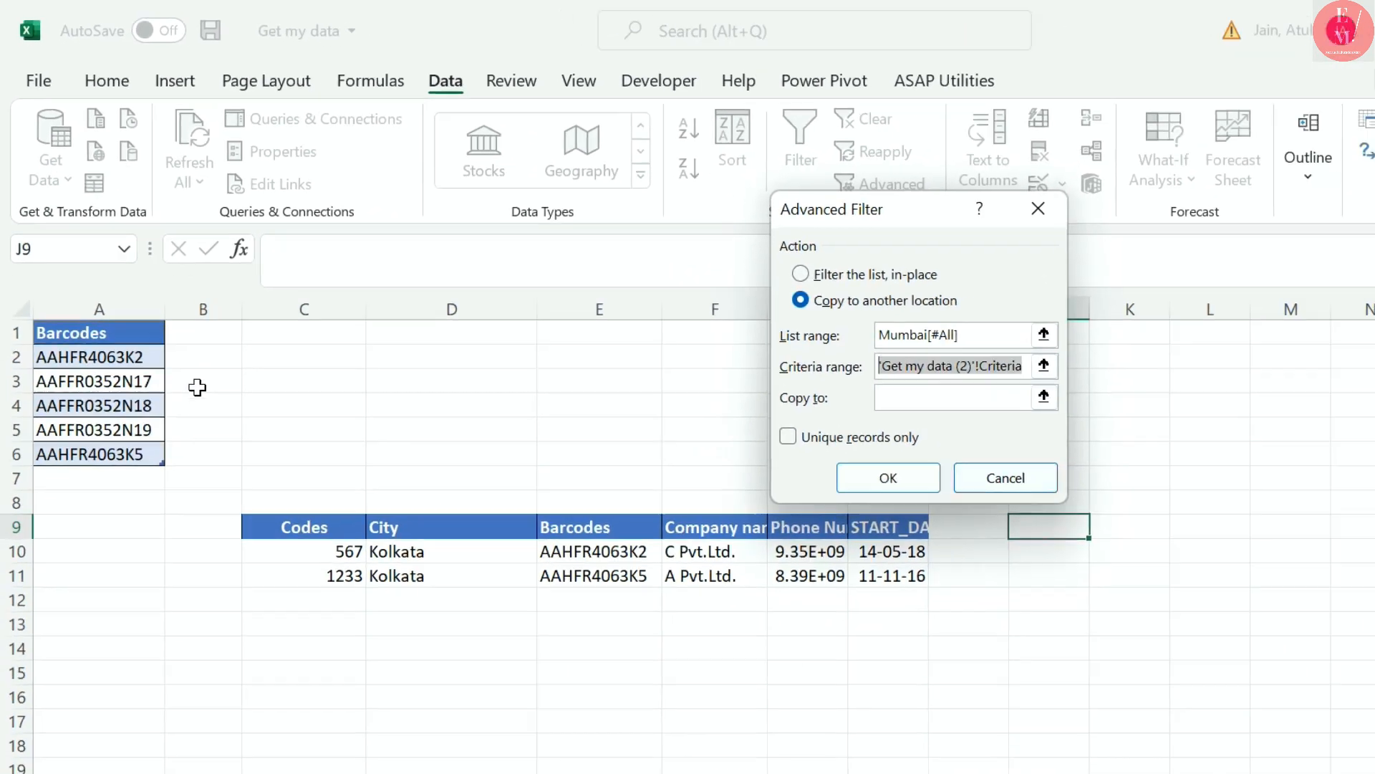
{"action": "key", "text": "BackSpace"}
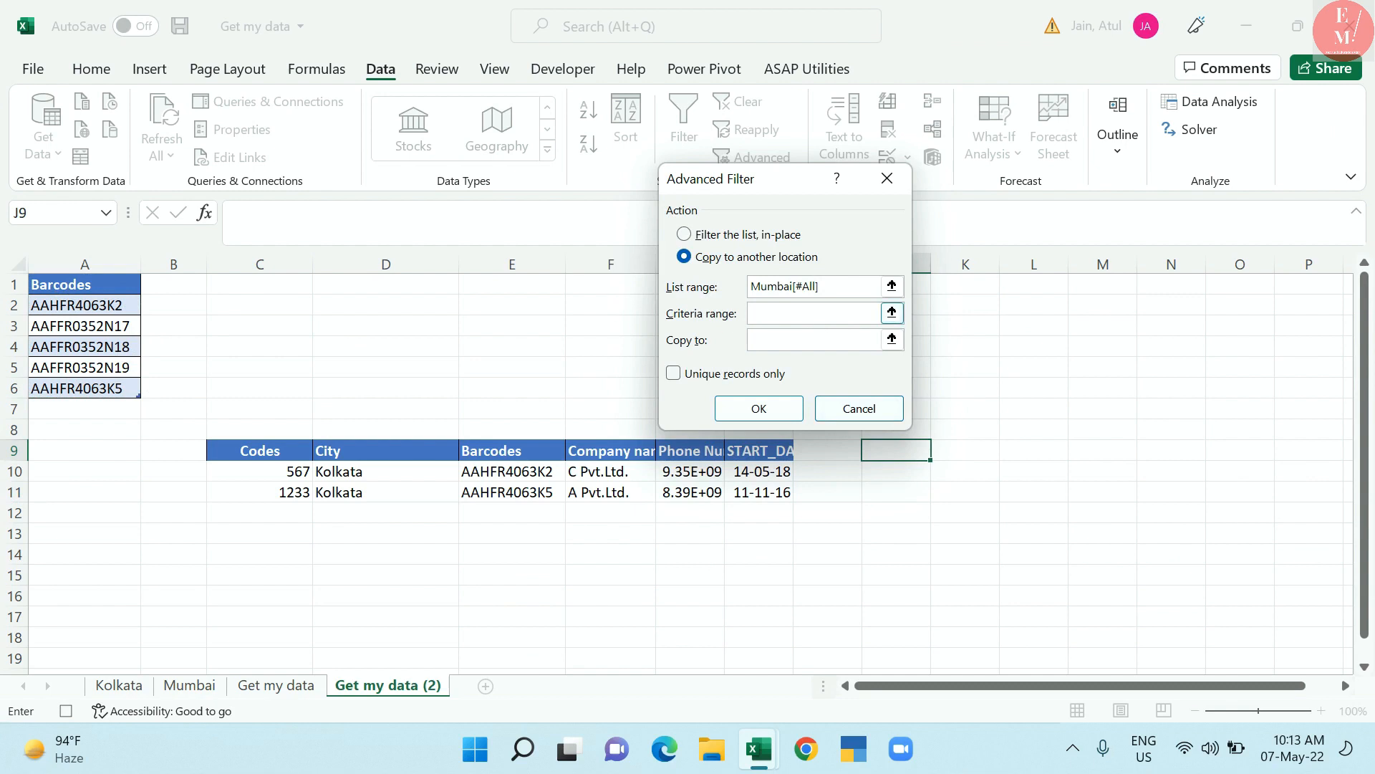
Set the Advanced Filter's criteria range to the whole barcode table, barcodes[#All]
{"action": "left_click_drag", "start_coordinate": [1016, 335], "coordinate": [850, 320]}
{"action": "left_click", "coordinate": [760, 314]}
{"action": "key", "text": "ctrl+v"}
{"action": "left_click_drag", "start_coordinate": [791, 312], "coordinate": [751, 312]}
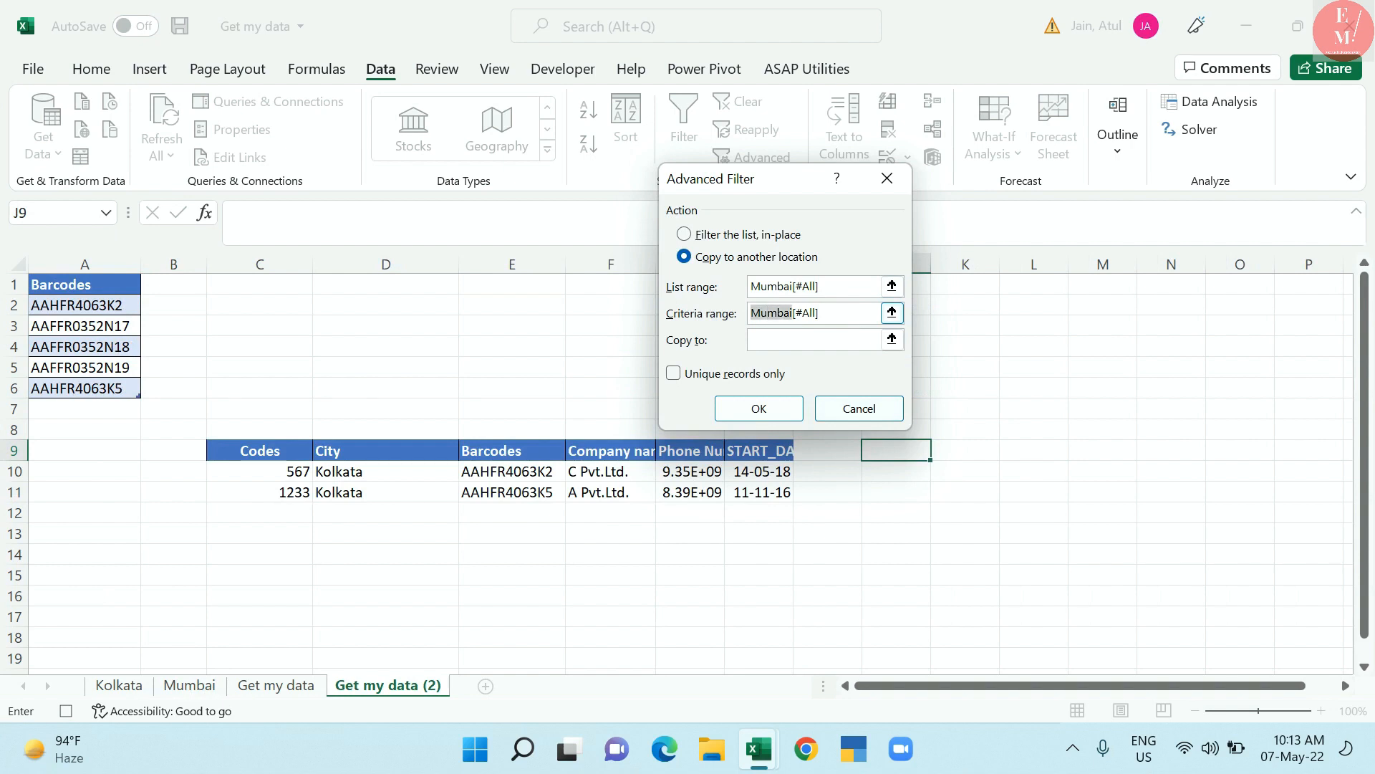
{"action": "type", "text": "barcodes"}
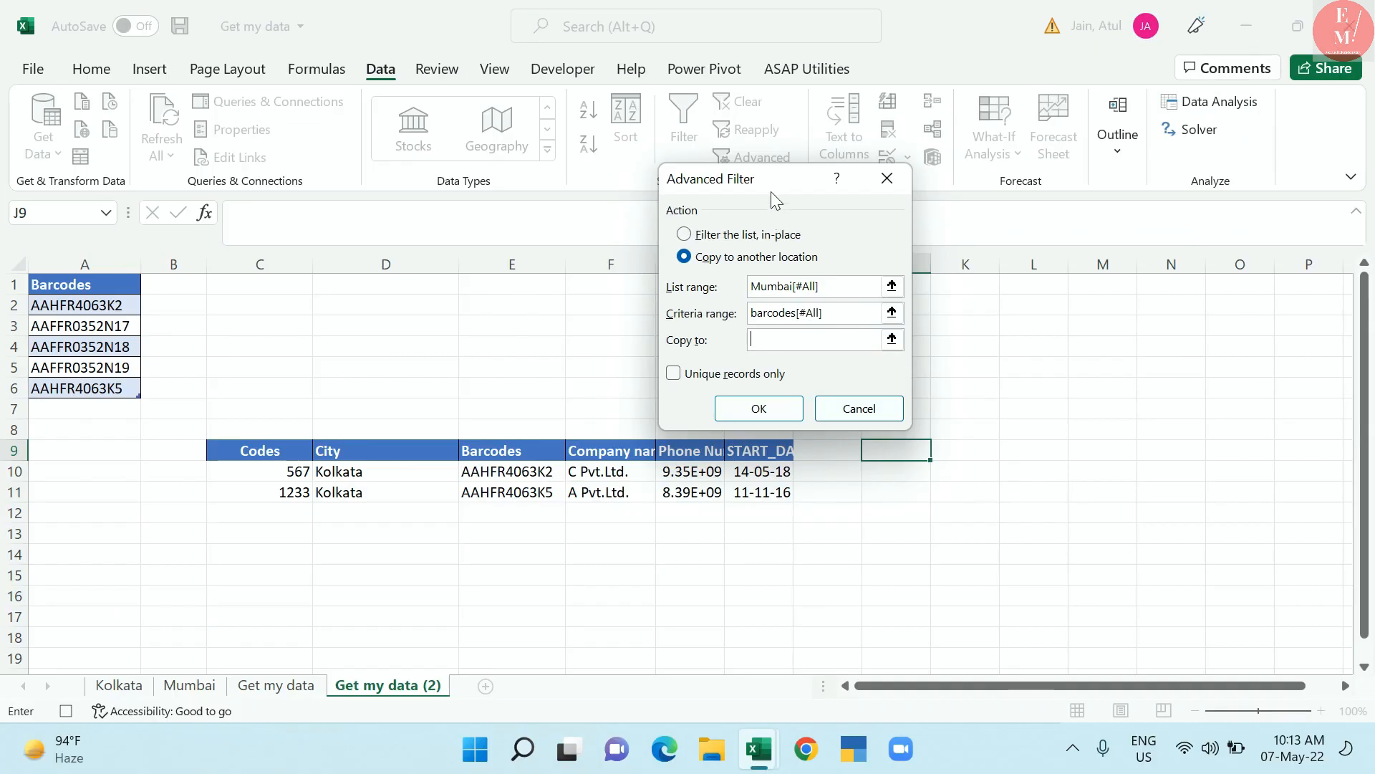
Set J9:O9 of the Get my data (2) sheet as the copy destination and run the Advanced Filter
{"action": "left_click_drag", "start_coordinate": [772, 197], "coordinate": [435, 234]}
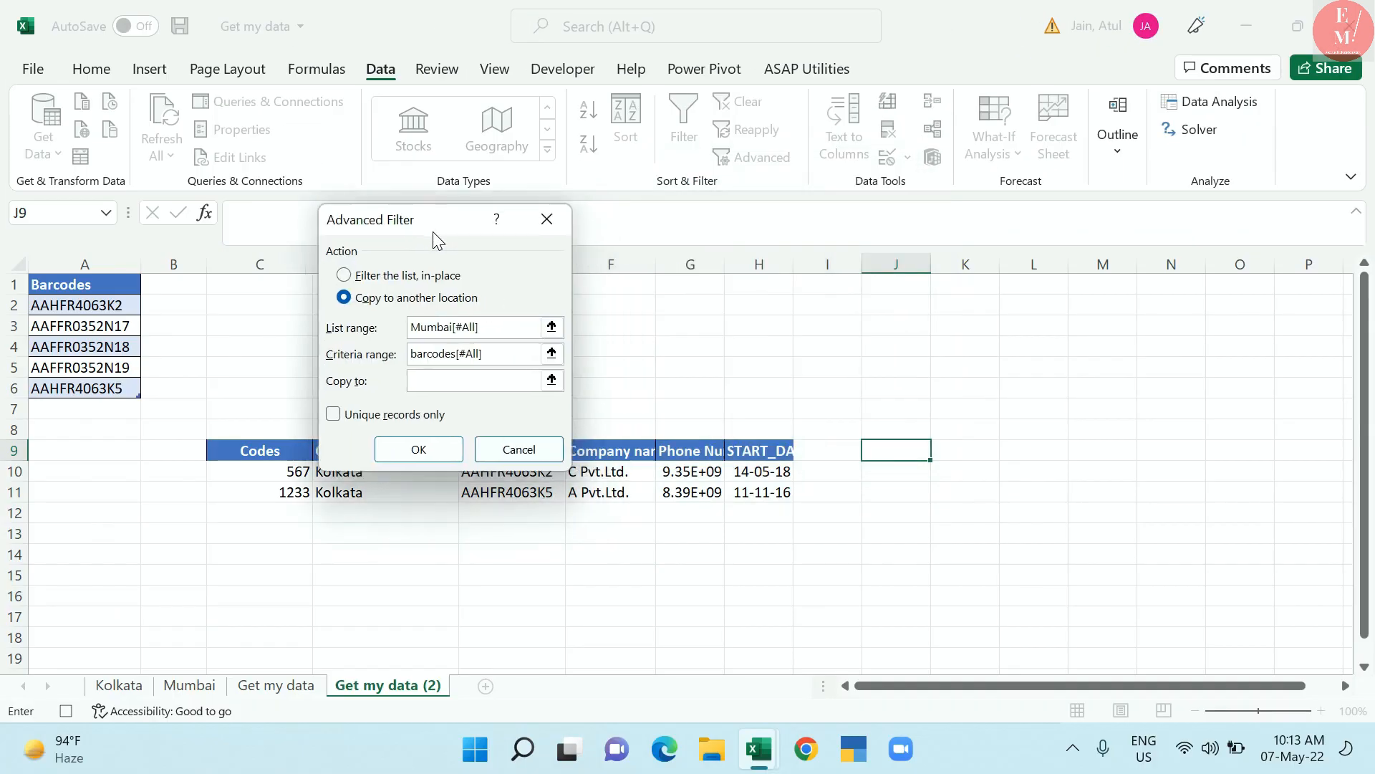
{"action": "left_click", "coordinate": [472, 380]}
{"action": "scroll", "coordinate": [912, 445], "scroll_direction": "down", "scroll_amount": 1}
{"action": "left_click_drag", "start_coordinate": [912, 440], "coordinate": [1250, 441]}
{"action": "left_click", "coordinate": [420, 458]}
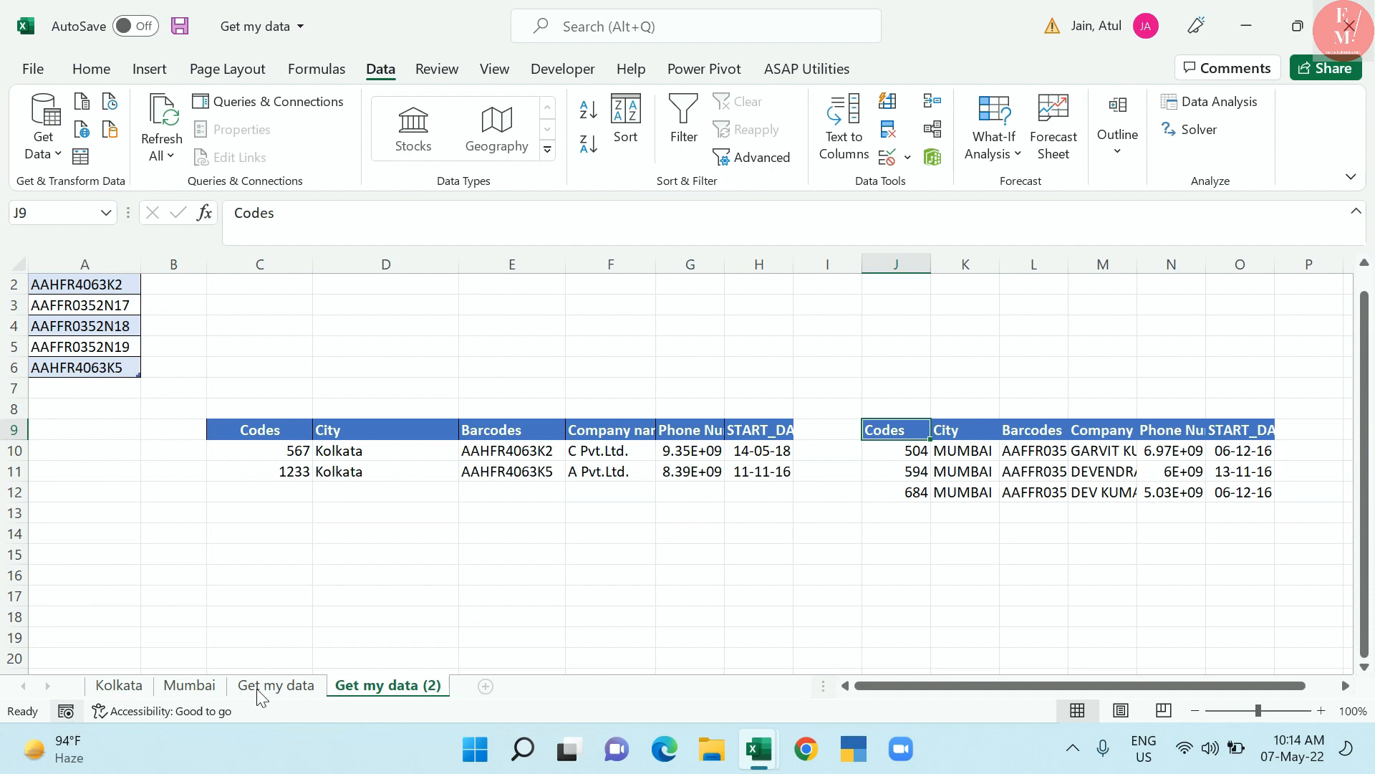
Open the Visual Basic editor and cut all code from the Worksheet_SelectionChange procedure of Sheet3 (Get my data)
{"action": "left_click", "coordinate": [563, 69]}
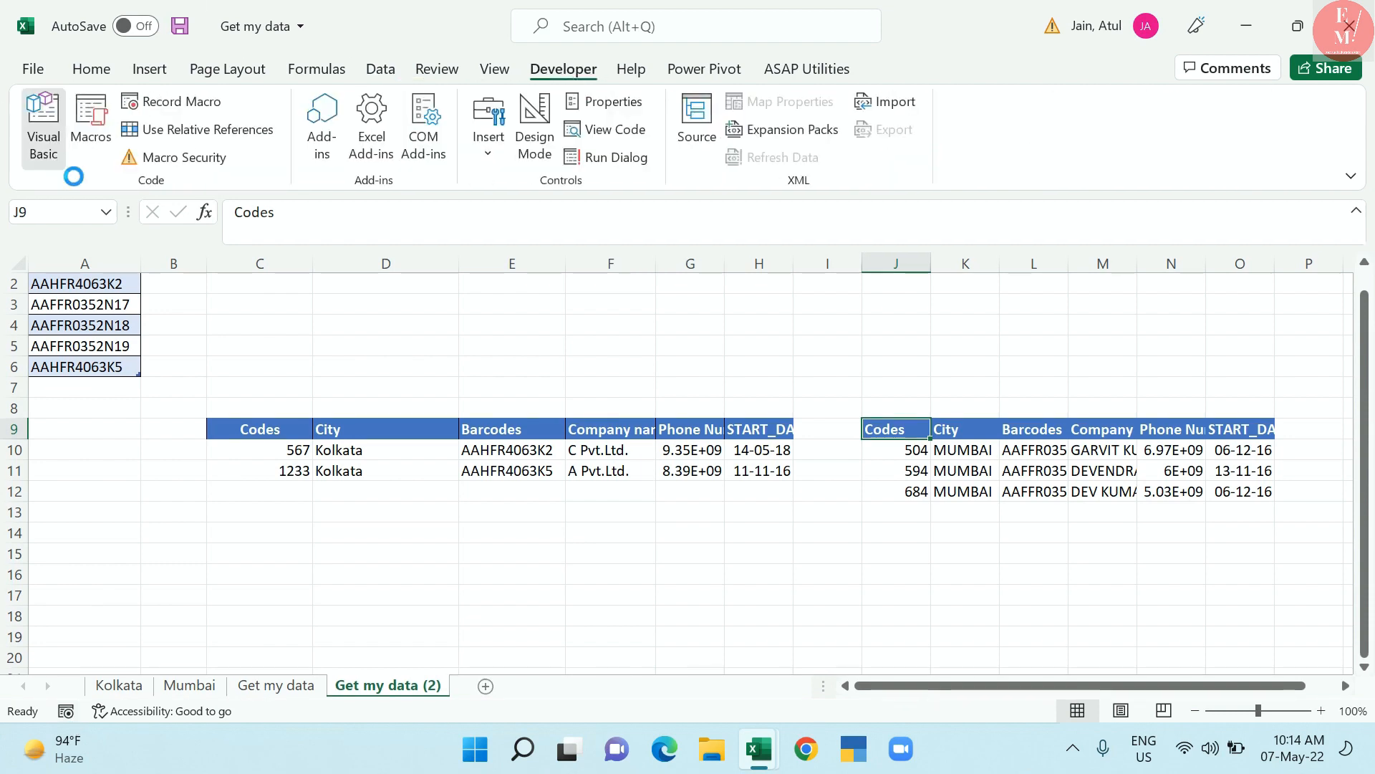
{"action": "left_click", "coordinate": [43, 132]}
{"action": "left_click_drag", "start_coordinate": [300, 301], "coordinate": [692, 544]}
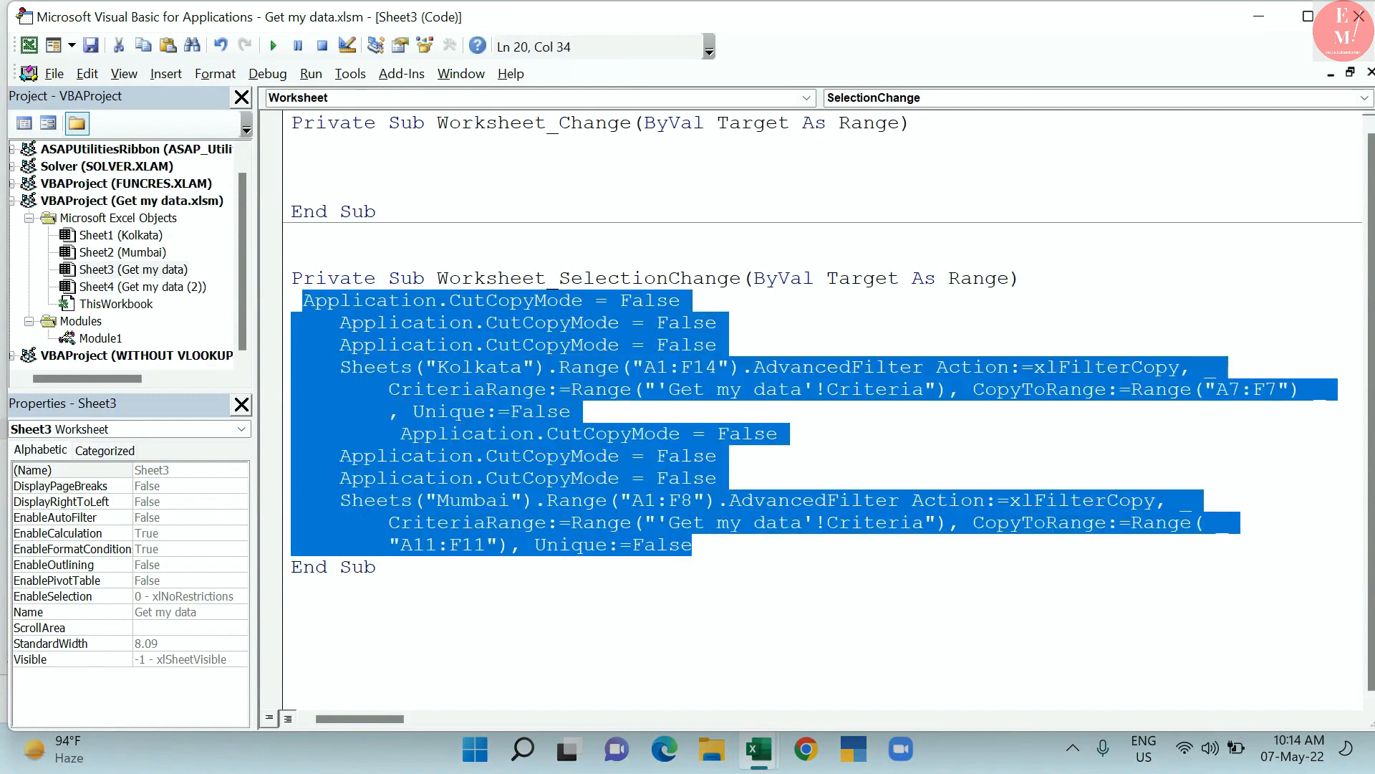
{"action": "key", "text": "ctrl+x"}
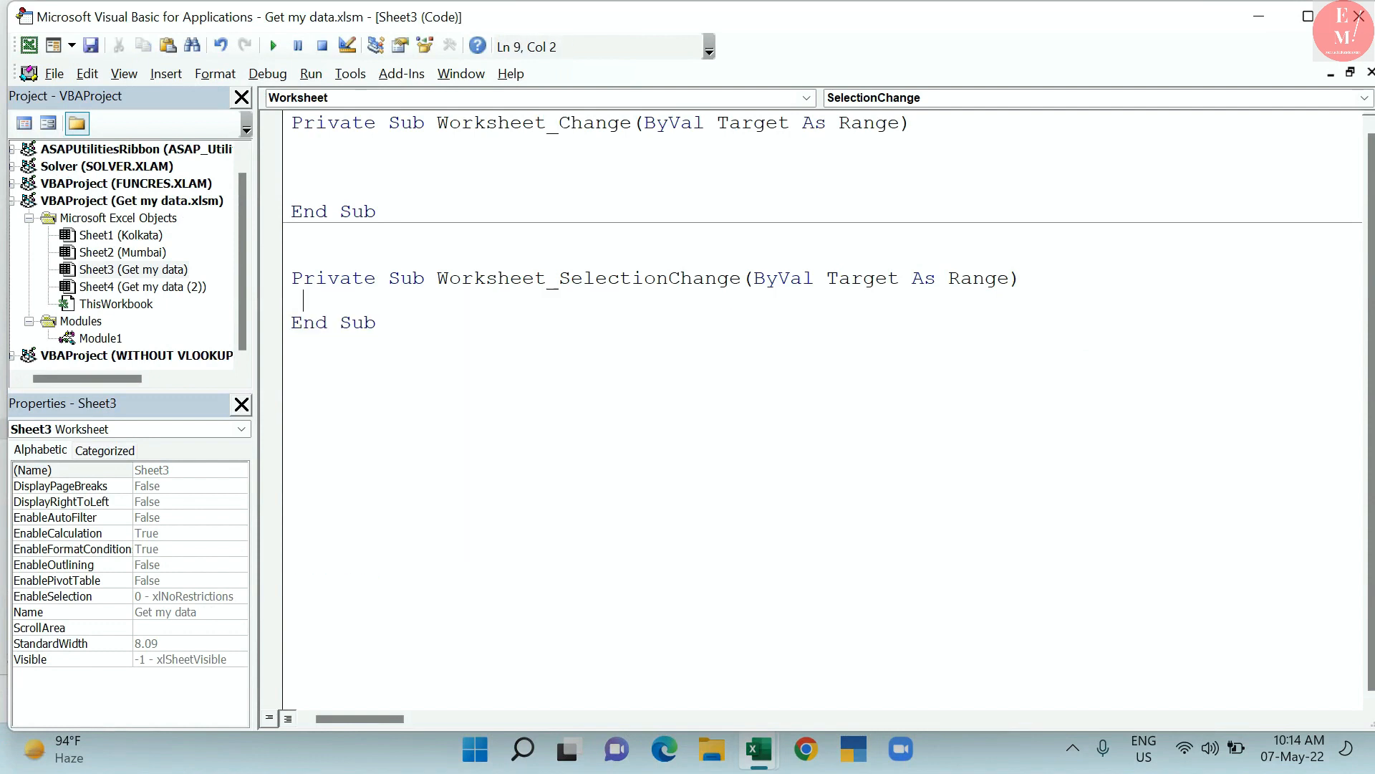
Move the mumbai macro's filter code from Module1 into the Worksheet_Change procedure of Sheet4 (Get my data (2))
{"action": "left_click", "coordinate": [96, 338]}
{"action": "double_click", "coordinate": [96, 338]}
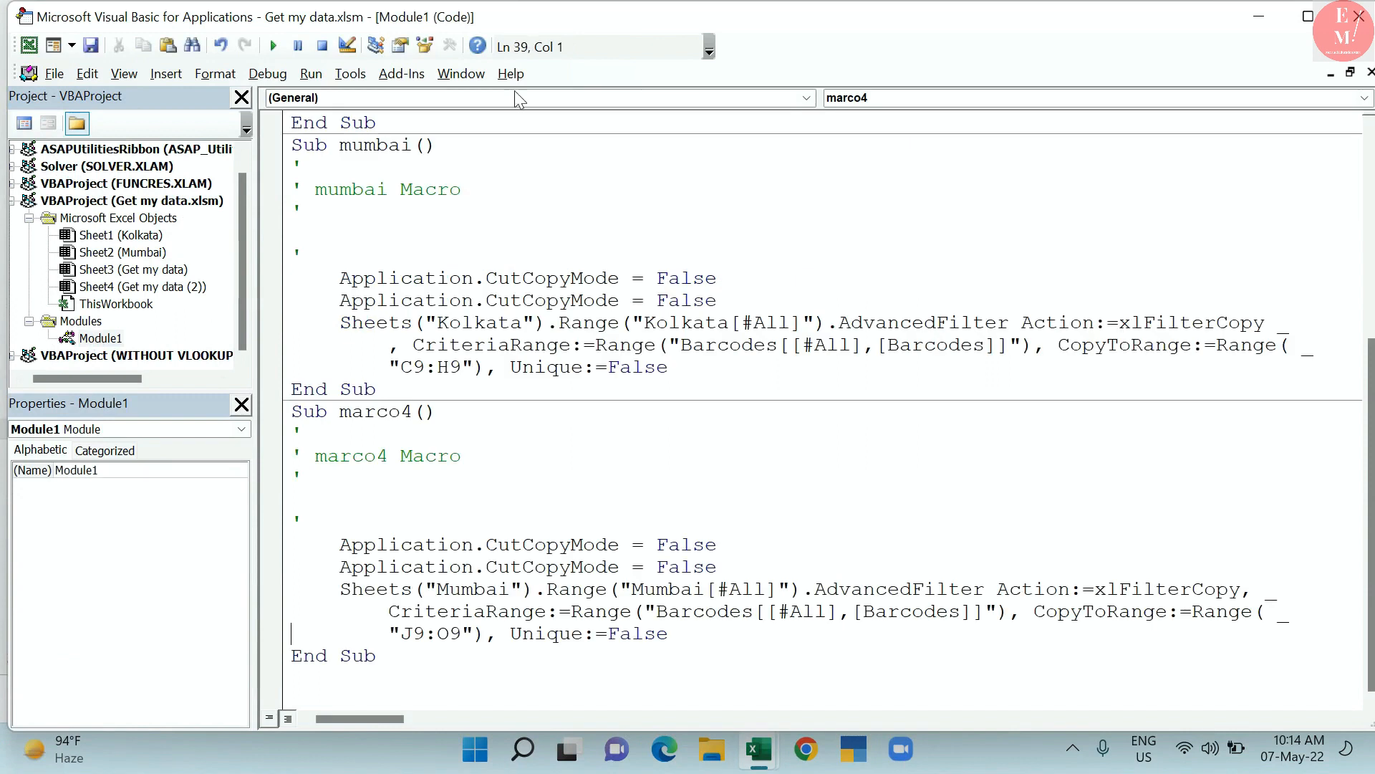
{"action": "left_click_drag", "start_coordinate": [339, 278], "coordinate": [667, 367]}
{"action": "key", "text": "ctrl+x"}
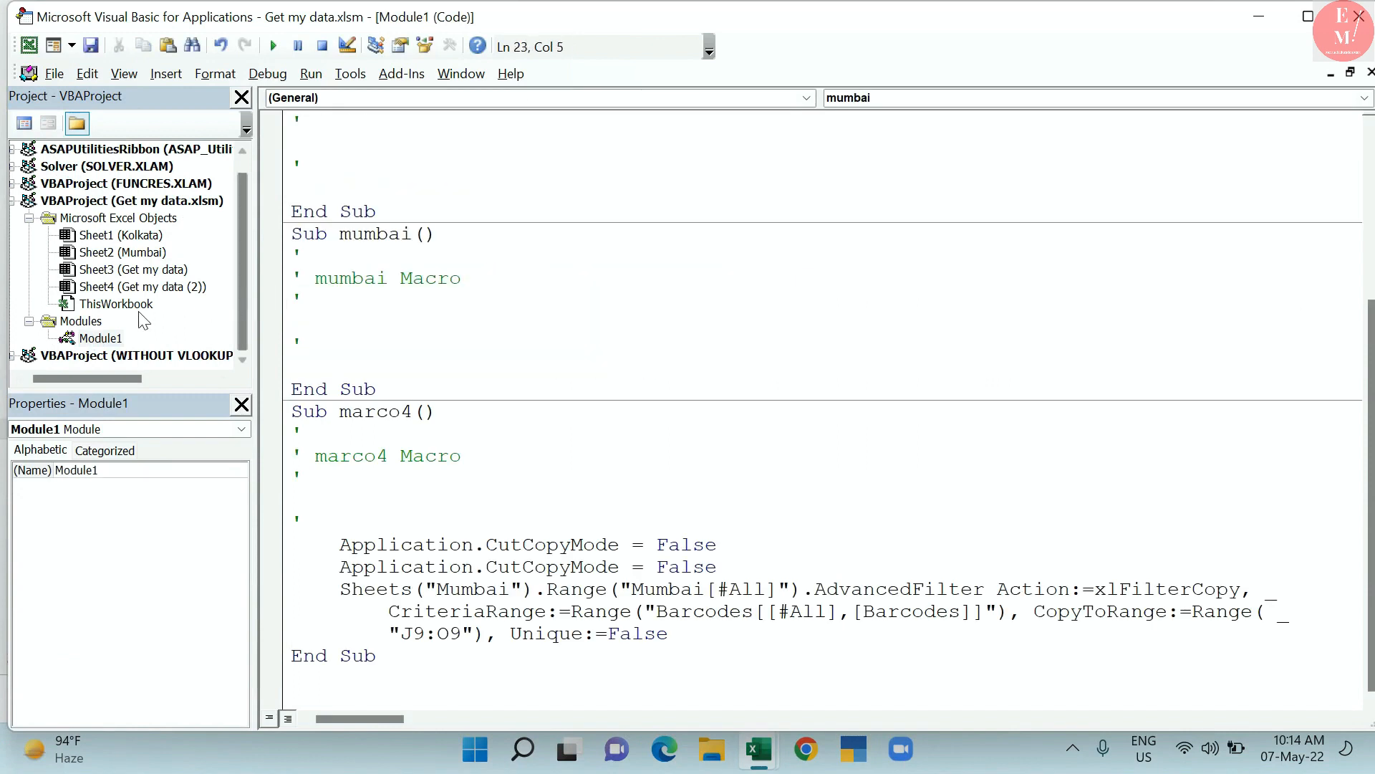
{"action": "double_click", "coordinate": [129, 287]}
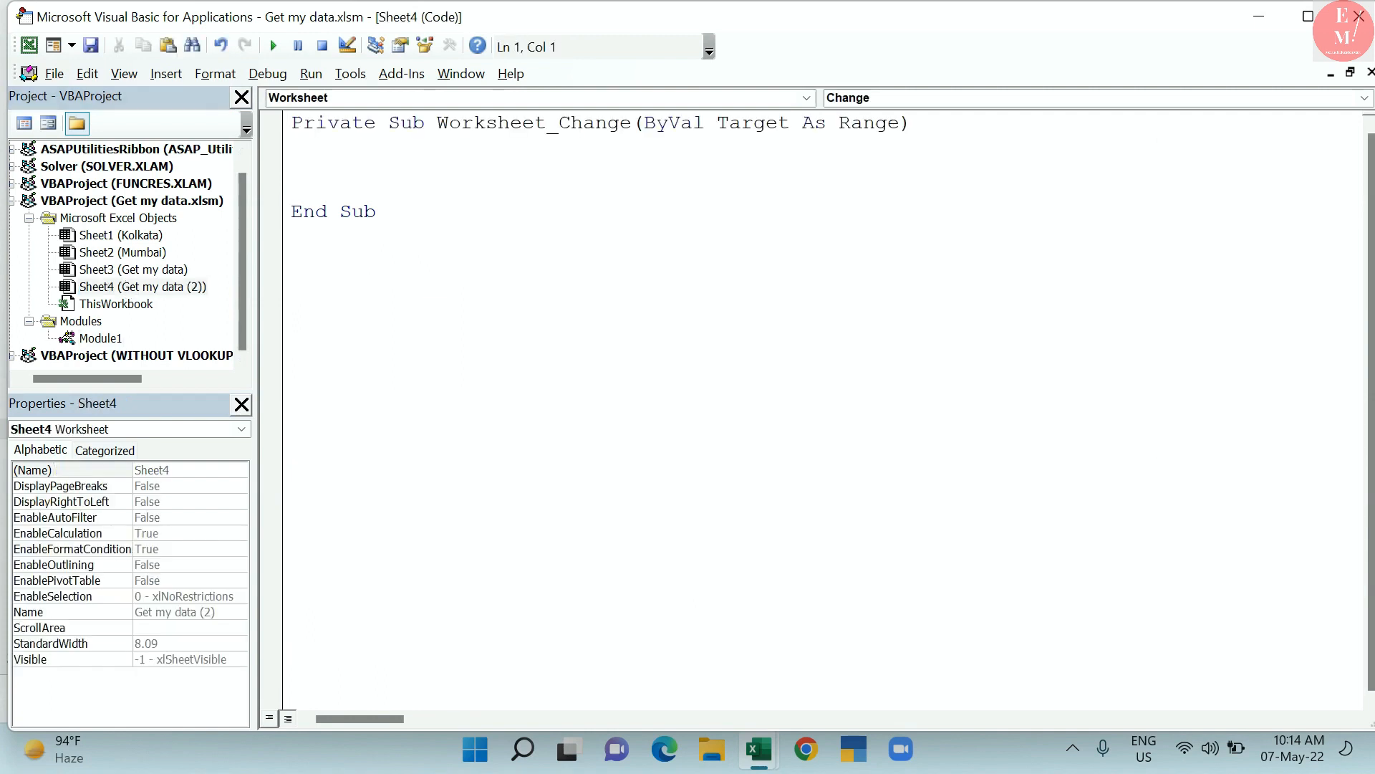
{"action": "key", "text": "ctrl+v"}
Move the marco4 macro's filter code from Module1 into Sheet4's Worksheet_Change procedure, below the Kolkata filter code
{"action": "double_click", "coordinate": [101, 338]}
{"action": "left_click_drag", "start_coordinate": [304, 521], "coordinate": [667, 634]}
{"action": "key", "text": "ctrl+x"}
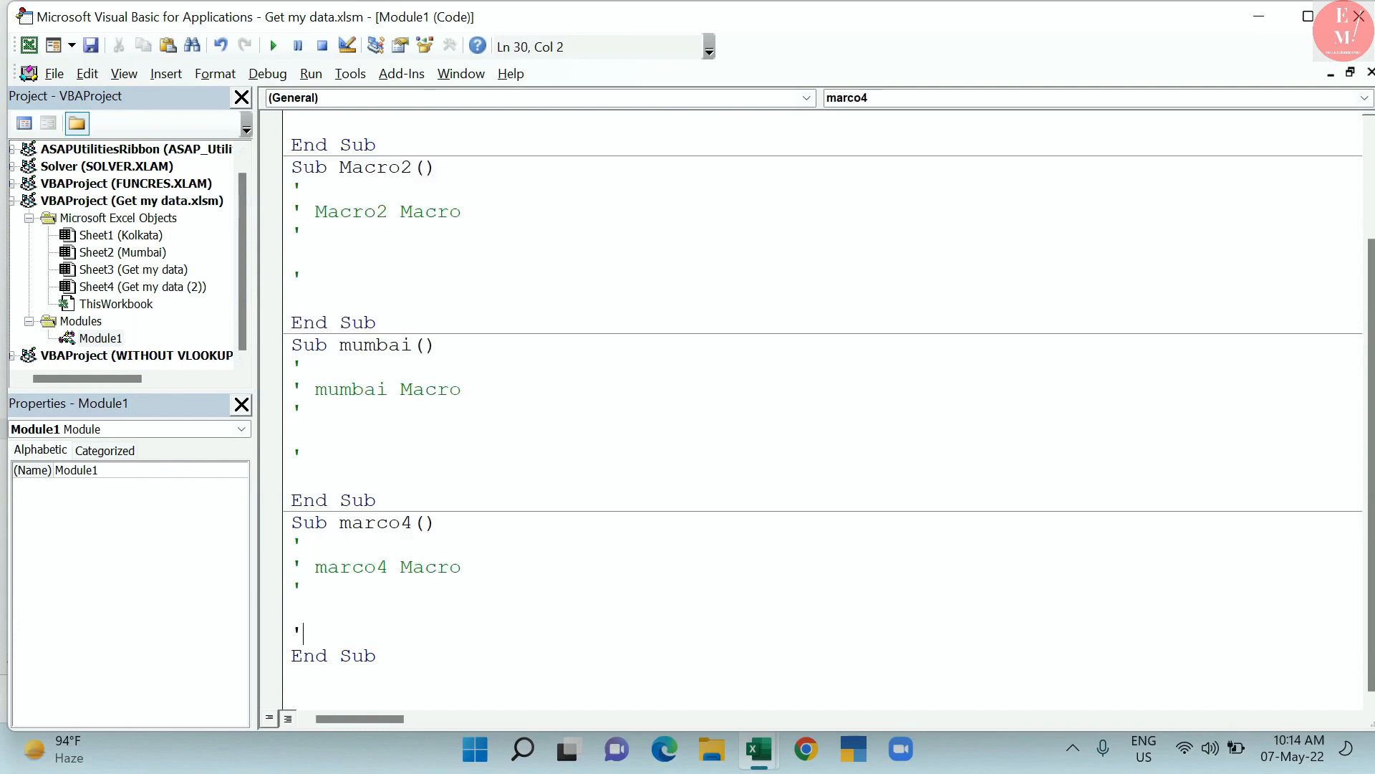
{"action": "double_click", "coordinate": [129, 287]}
{"action": "key", "text": "ctrl+v"}
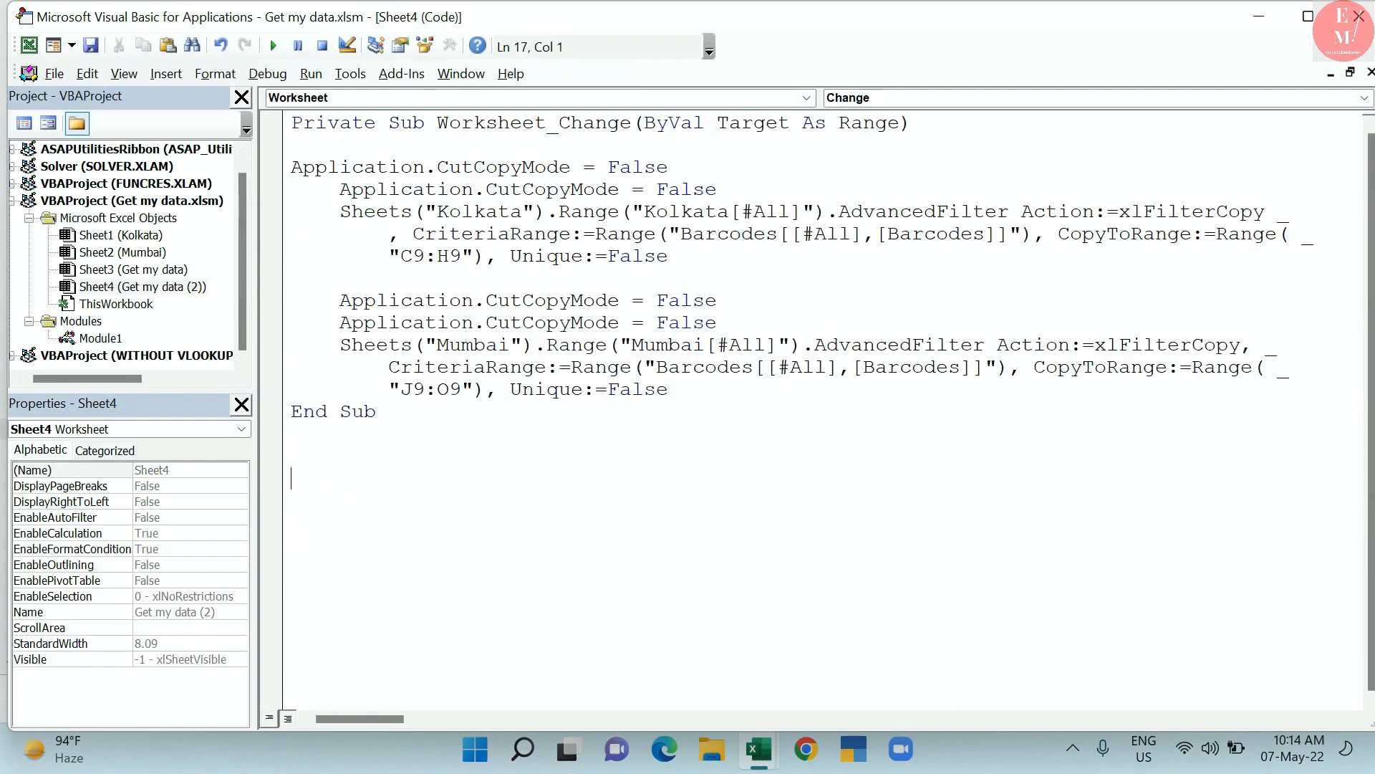
Return to the Get my data (2) worksheet and remove the last barcode, in A6, from the Barcodes table
{"action": "left_click", "coordinate": [29, 46]}
{"action": "left_click", "coordinate": [108, 371]}
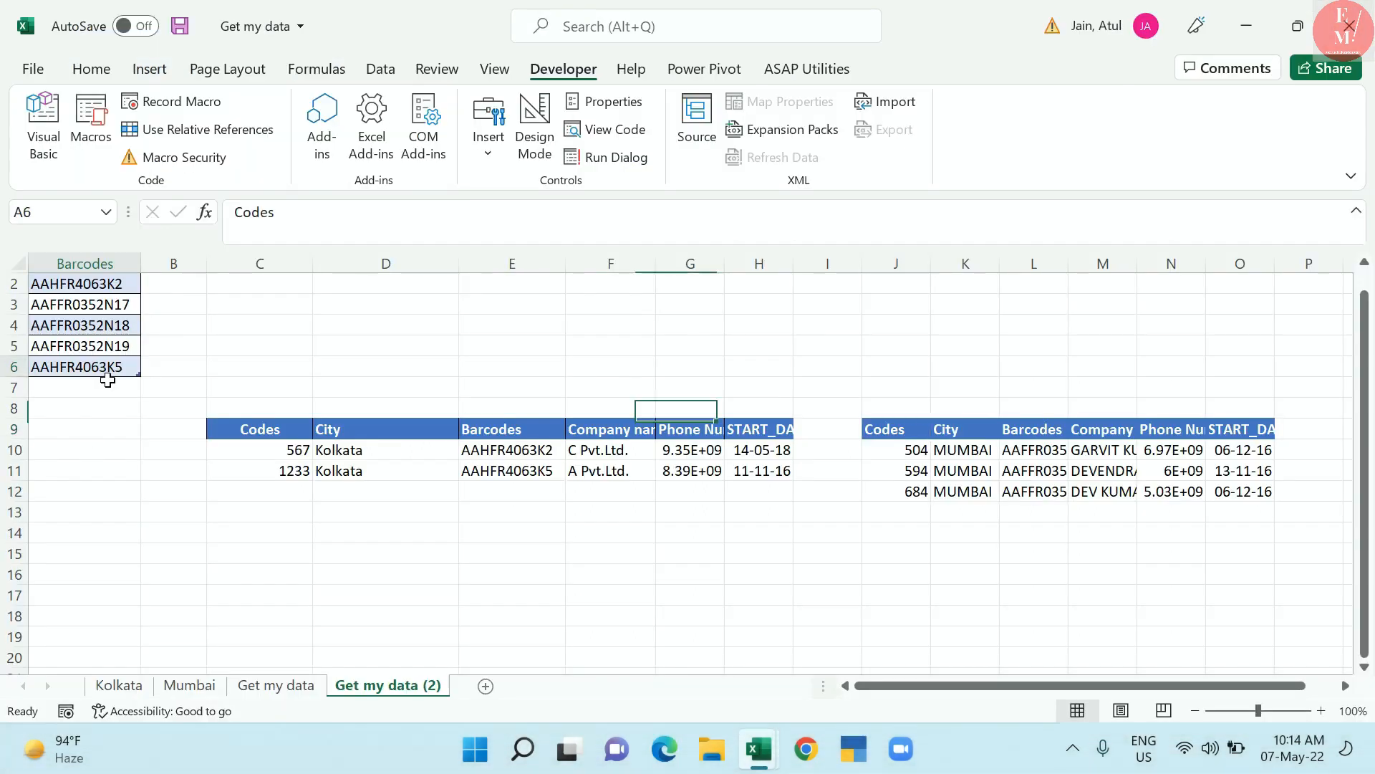
{"action": "key", "text": "Delete"}
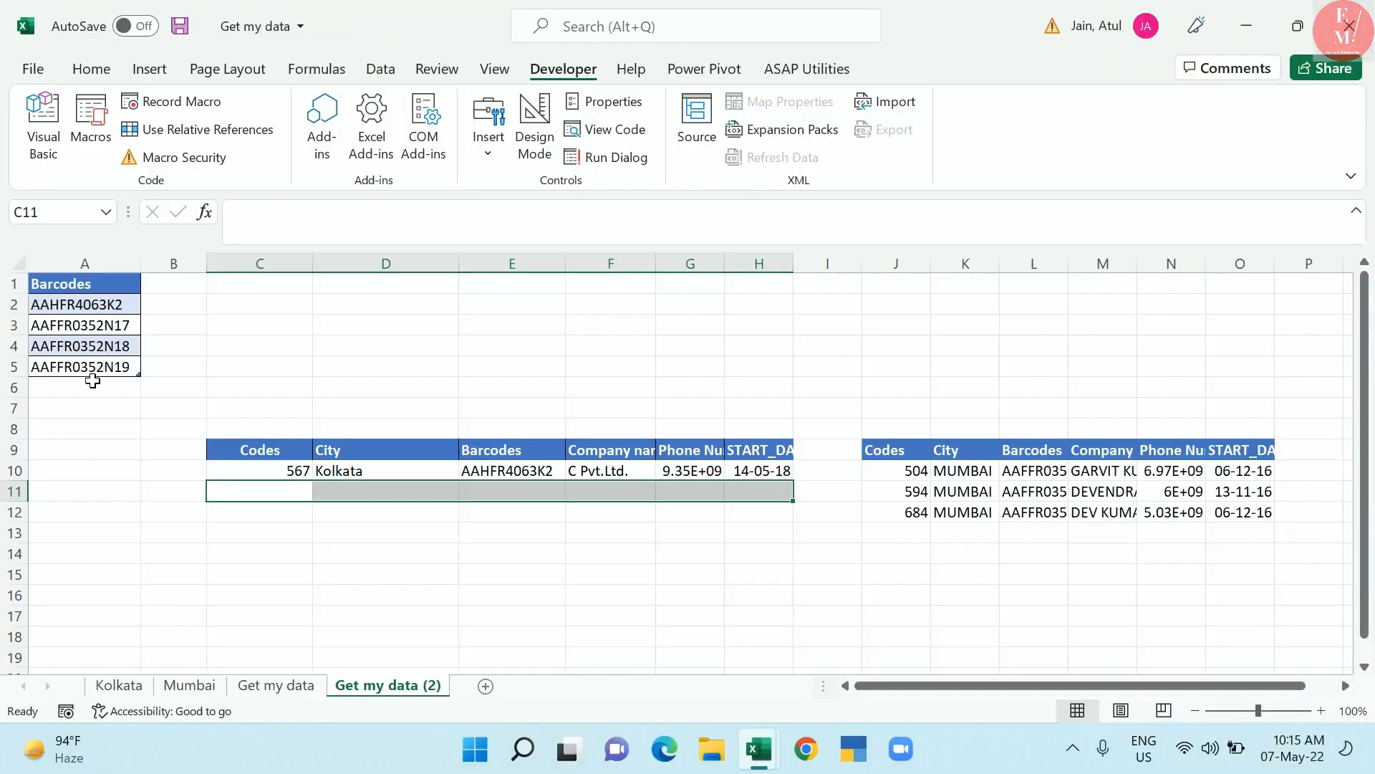
Remove the barcodes in A4:A5 from the Barcodes table and check the Mumbai results starting at J10
{"action": "left_click", "coordinate": [105, 373]}
{"action": "left_click_drag", "start_coordinate": [107, 363], "coordinate": [111, 356]}
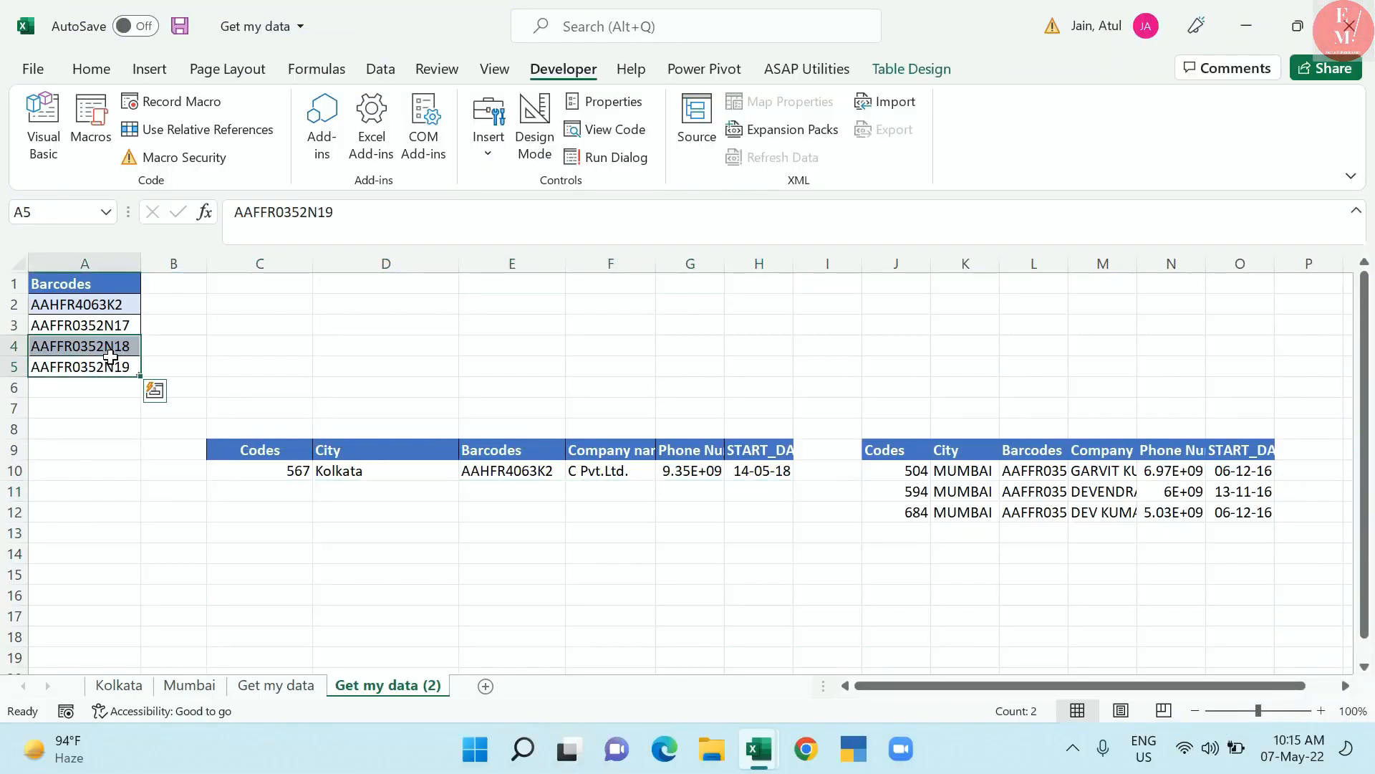
{"action": "key", "text": "Delete"}
{"action": "left_click_drag", "start_coordinate": [922, 476], "coordinate": [1354, 492]}
{"action": "left_click_drag", "start_coordinate": [972, 688], "coordinate": [883, 688]}
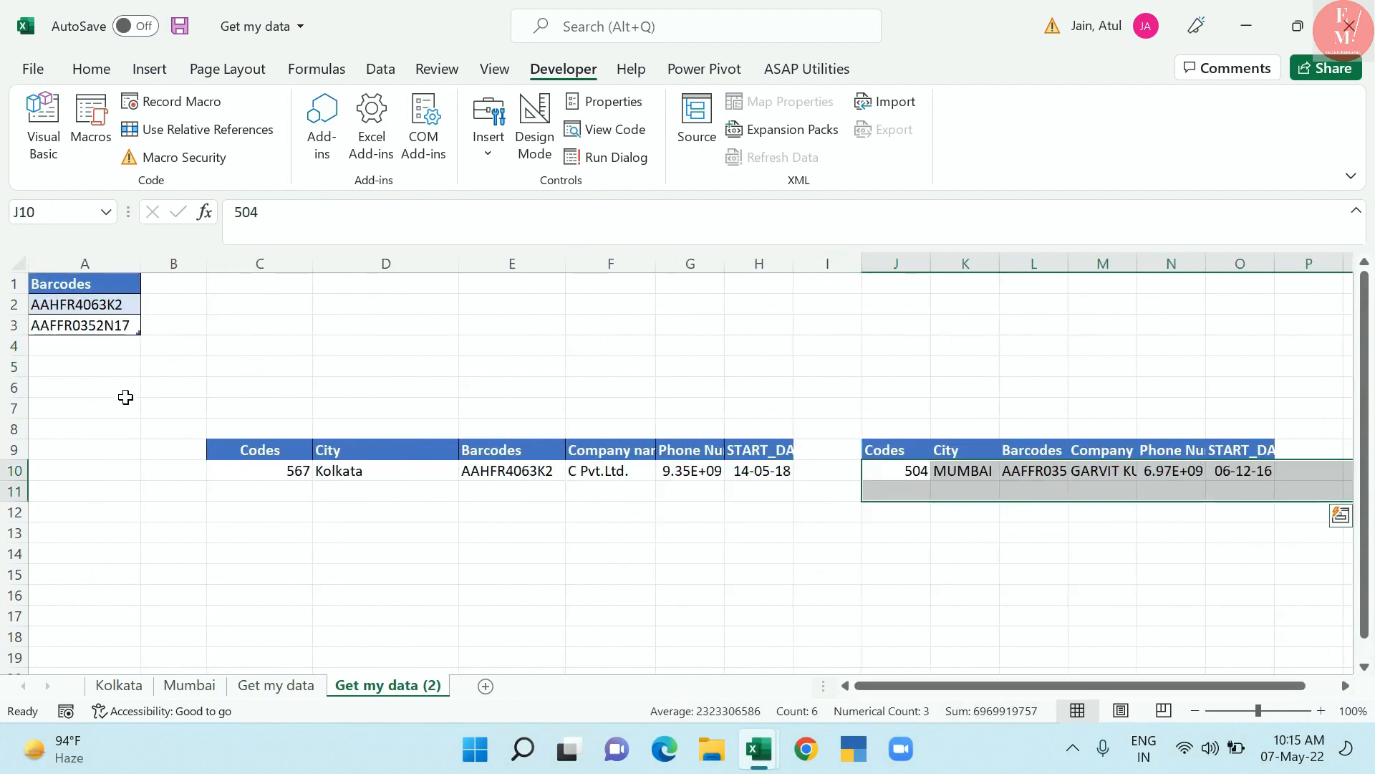
Copy the barcodes in C5:C6 of the Mumbai sheet into the Barcodes table on Get my data (2), starting at A4
{"action": "left_click", "coordinate": [190, 685]}
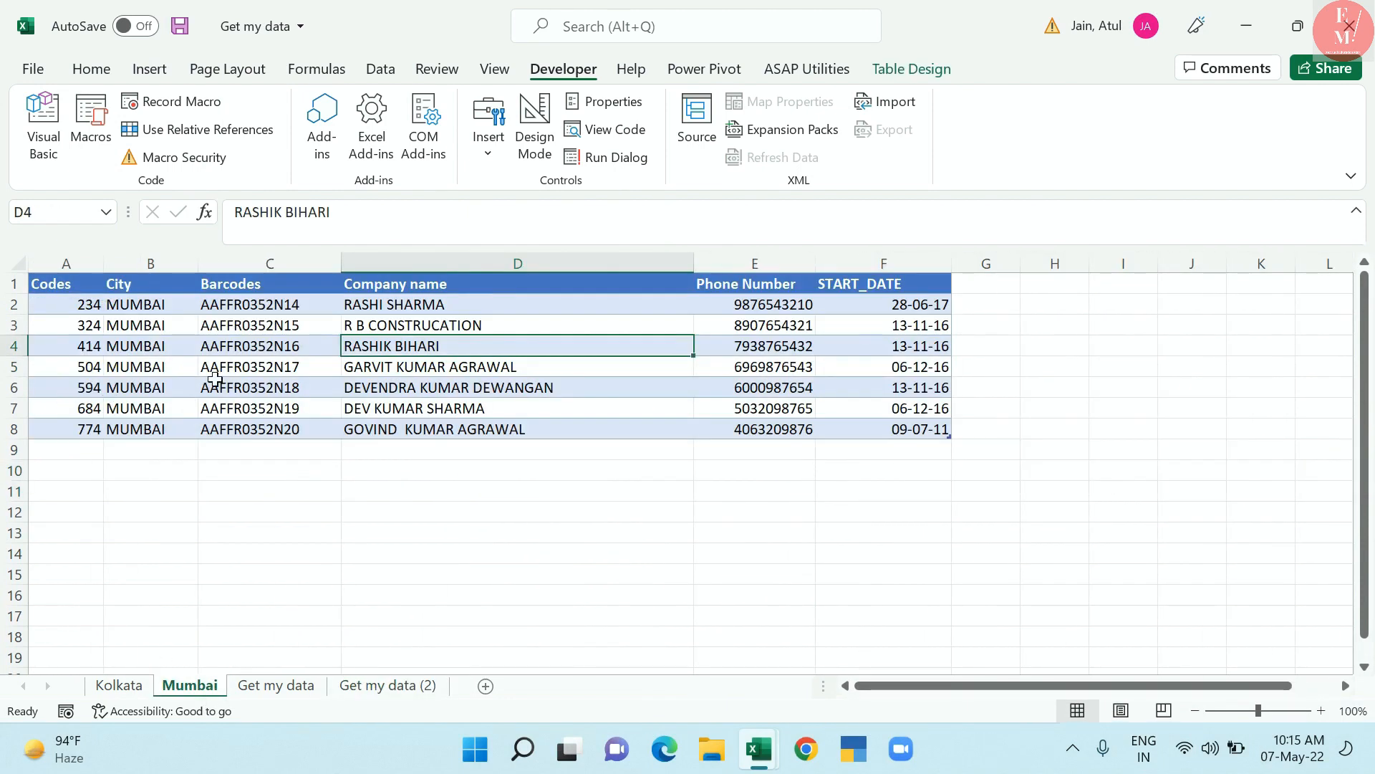
{"action": "left_click_drag", "start_coordinate": [236, 366], "coordinate": [276, 405]}
{"action": "key", "text": "ctrl+c"}
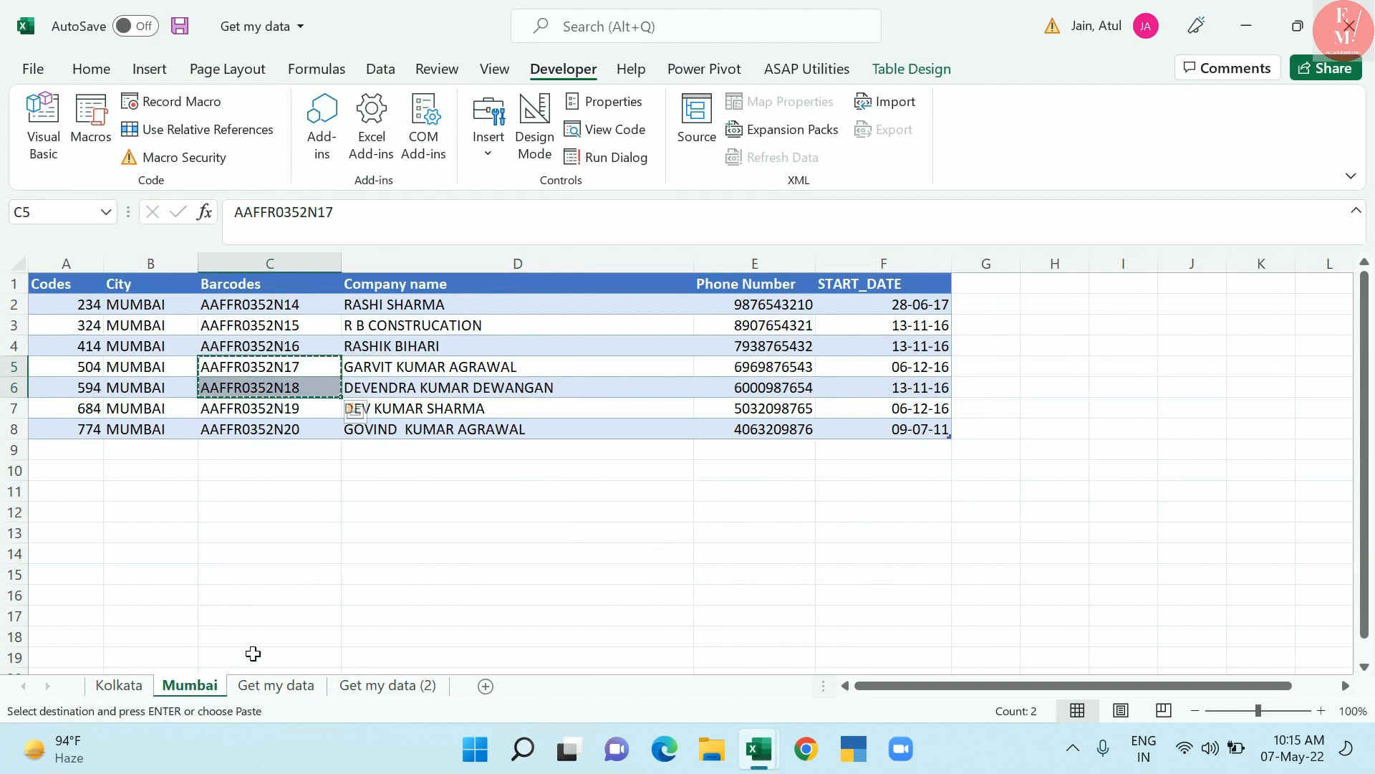
{"action": "left_click", "coordinate": [276, 685]}
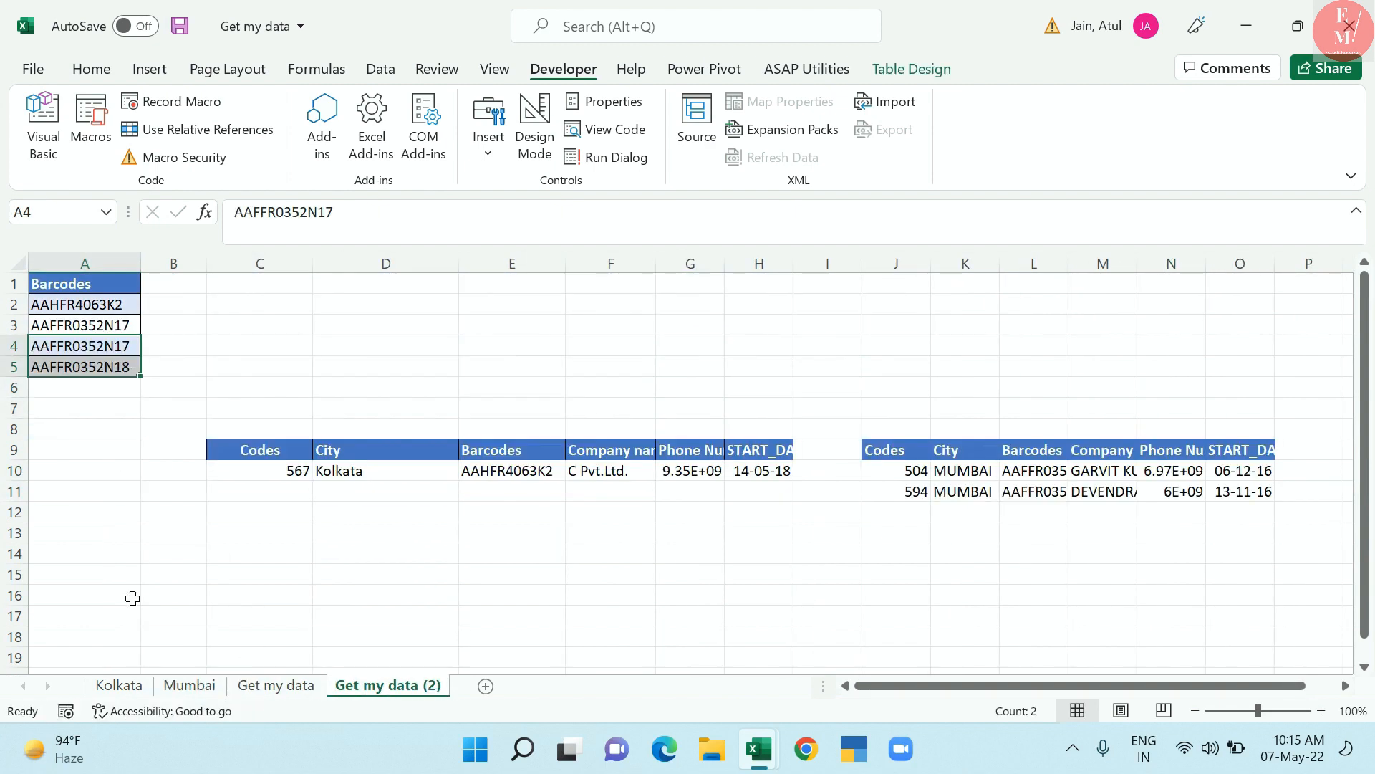
Add the Kolkata barcodes AAHFR4063K4 to AAHFR4063K6 to the Barcodes table in A6:A8 and select the Kolkata results in C10:H13
{"action": "left_click", "coordinate": [119, 684]}
{"action": "left_click_drag", "start_coordinate": [285, 371], "coordinate": [286, 415]}
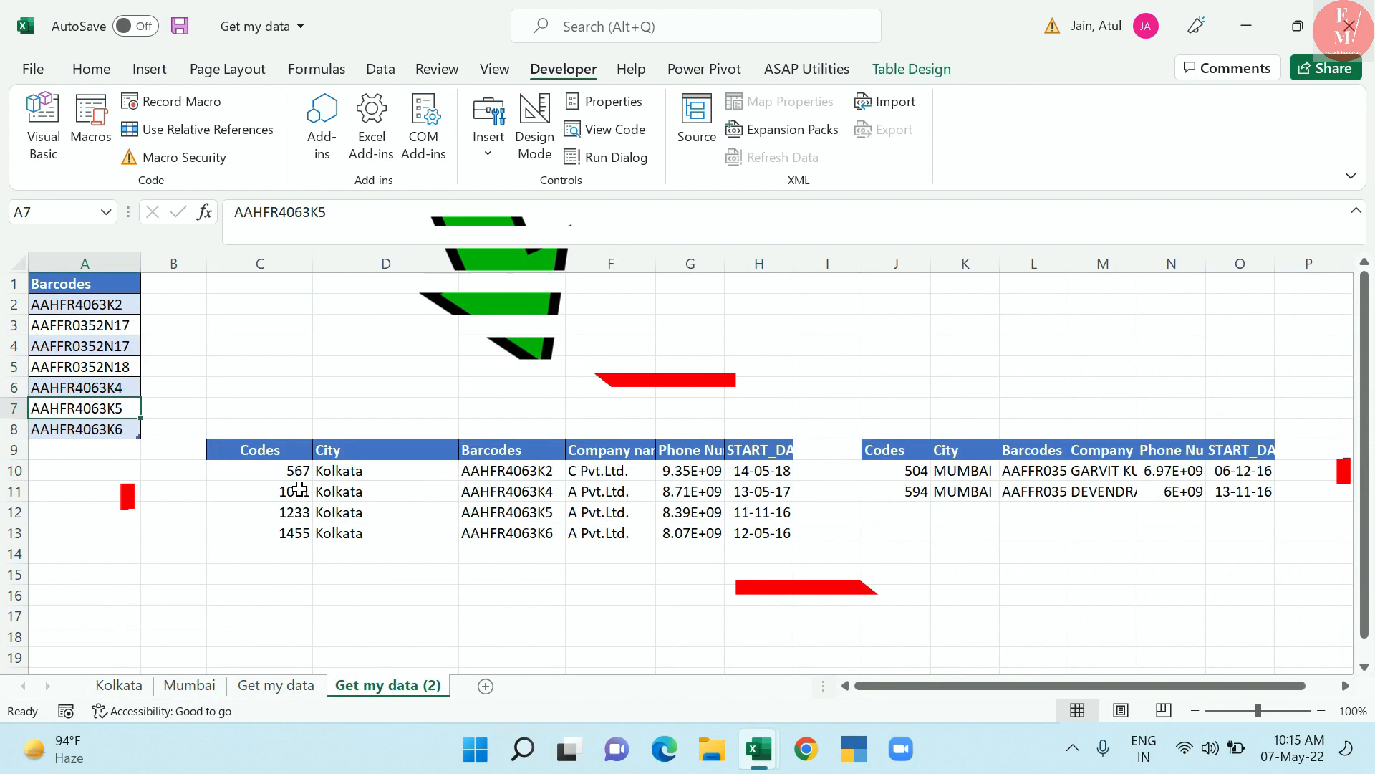
{"action": "mouse_move", "coordinate": [286, 471]}
{"action": "left_mouse_down"}
{"action": "mouse_move", "coordinate": [715, 556]}
{"action": "mouse_move", "coordinate": [757, 536]}
{"action": "left_mouse_up"}
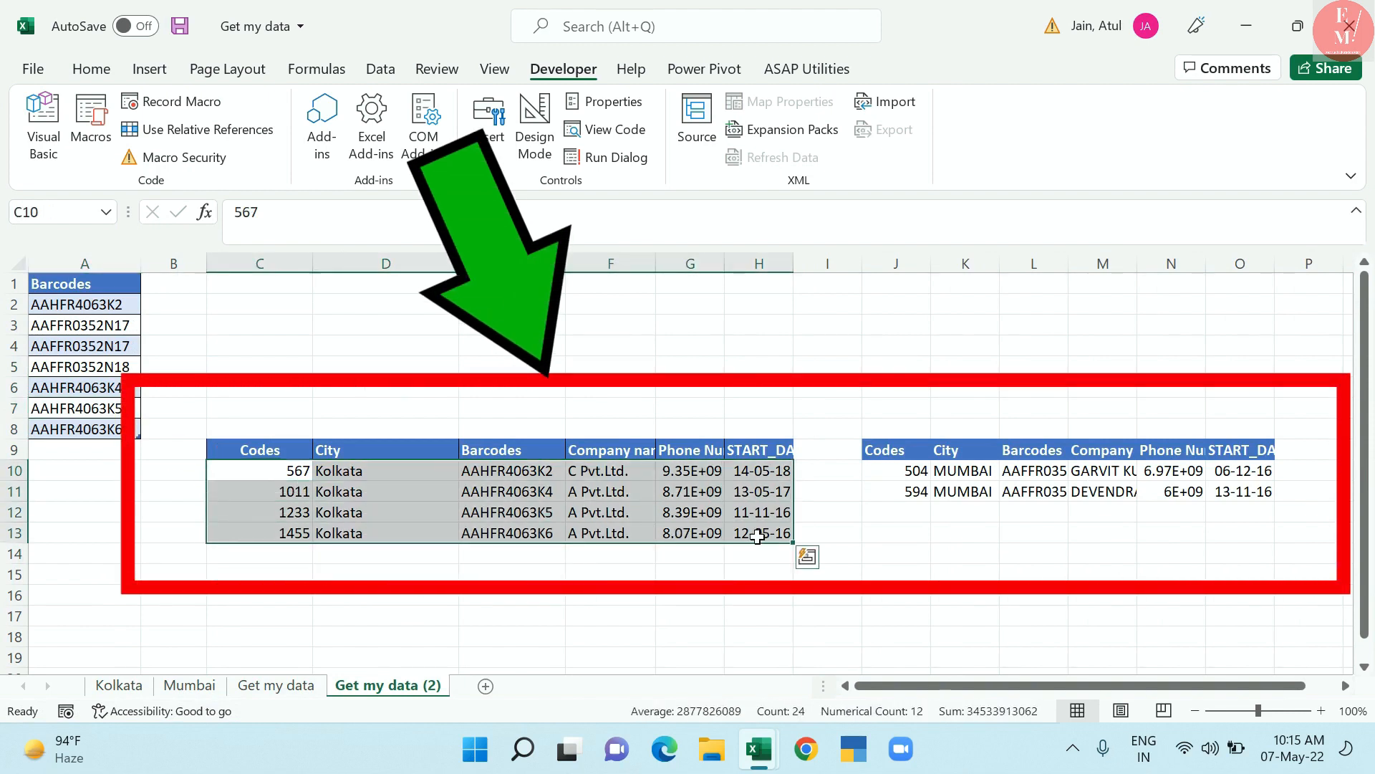
Check the Mumbai results starting at J10 against the entries in the Barcodes table on Get my data (2)
{"action": "mouse_move", "coordinate": [899, 471]}
{"action": "left_mouse_down"}
{"action": "mouse_move", "coordinate": [906, 495]}
{"action": "mouse_move", "coordinate": [1206, 496]}
{"action": "left_mouse_up"}
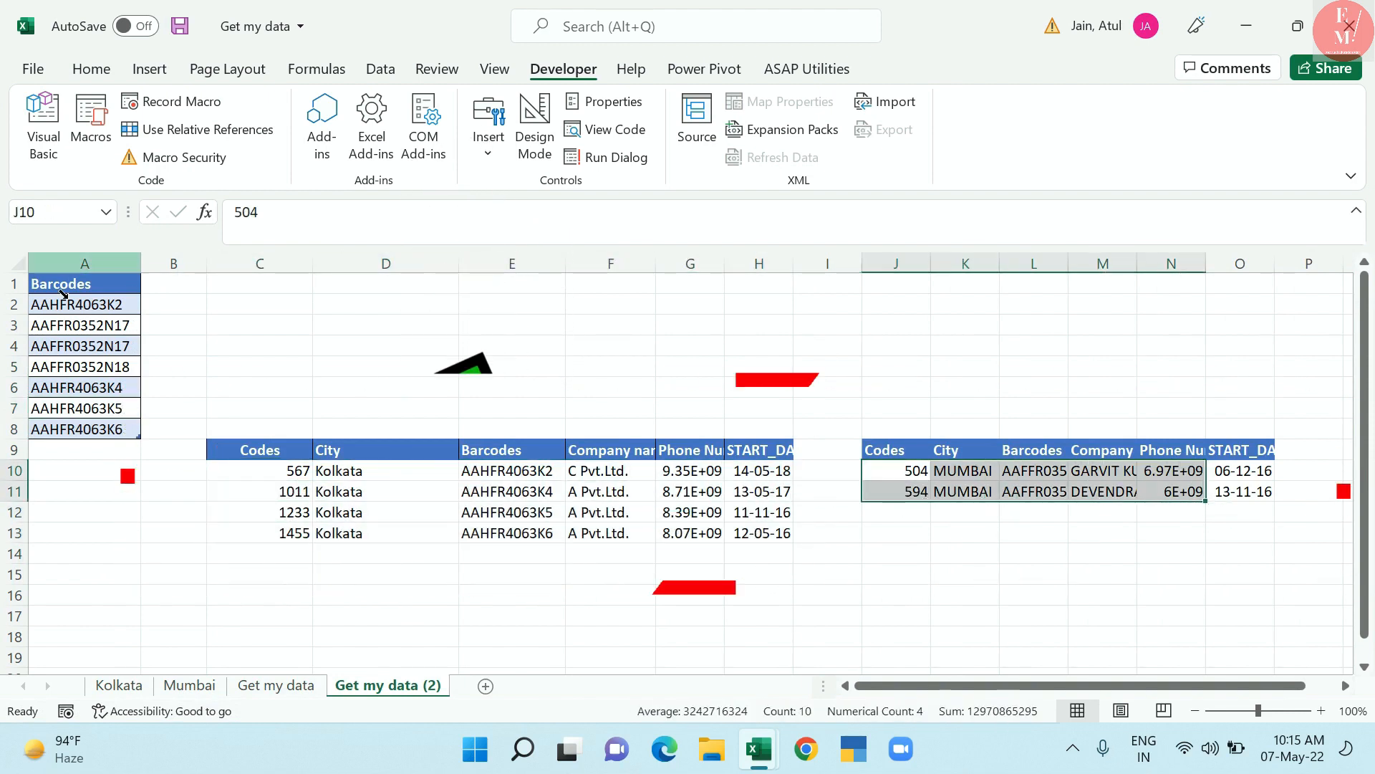
{"action": "left_click", "coordinate": [107, 346]}
{"action": "left_click", "coordinate": [136, 408]}
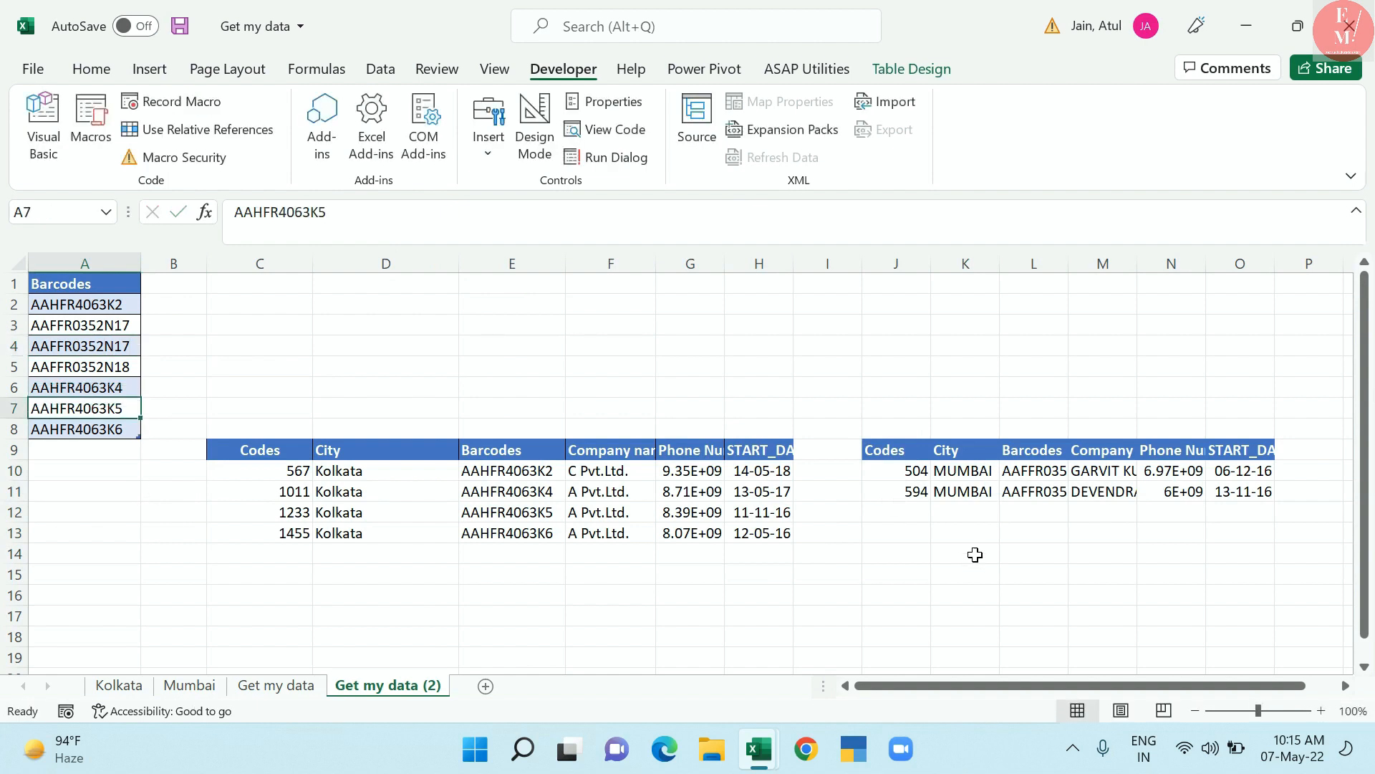
{"action": "left_click_drag", "start_coordinate": [932, 460], "coordinate": [1039, 527]}
{"action": "left_click", "coordinate": [1228, 535]}
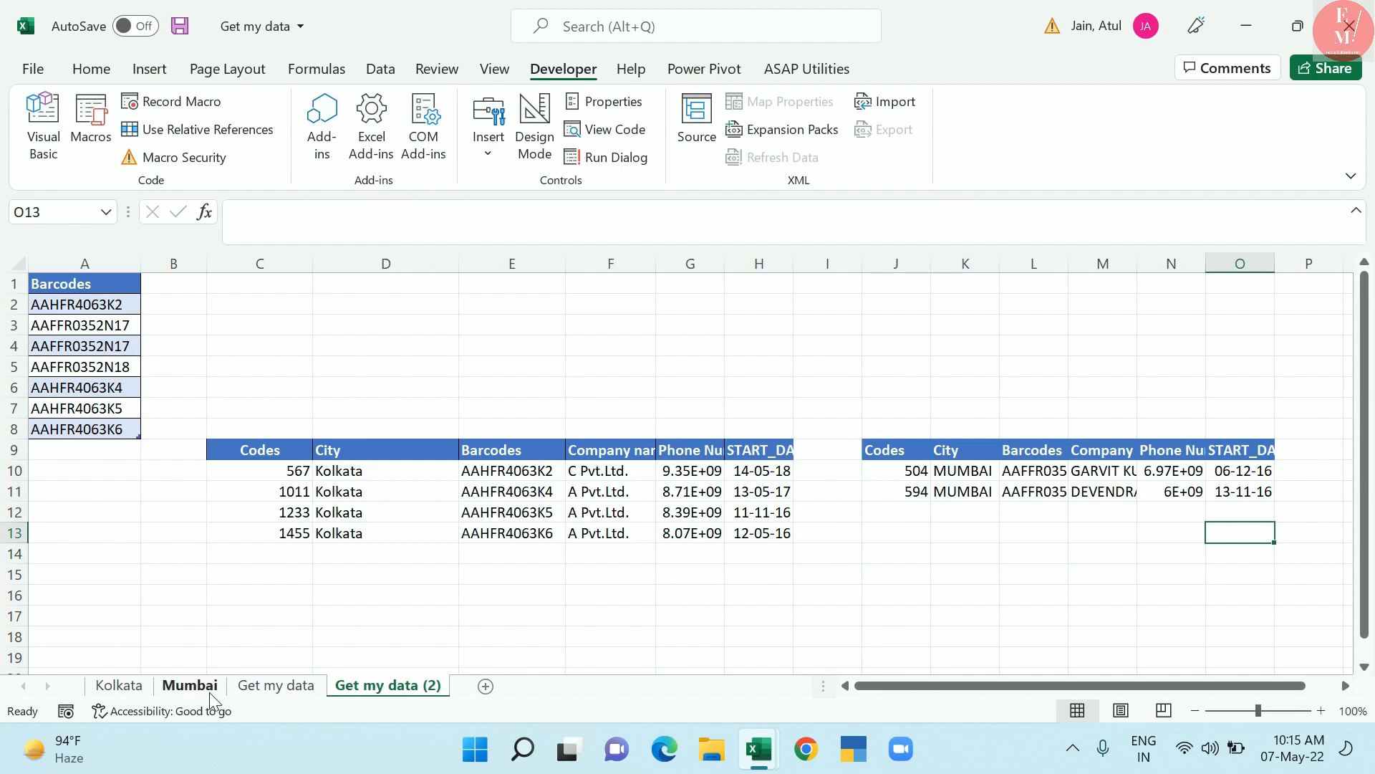
Start a new record in row 9 of the Mumbai sheet with code 456, city MUMBAI and barcode asdrf43
{"action": "left_click", "coordinate": [190, 685]}
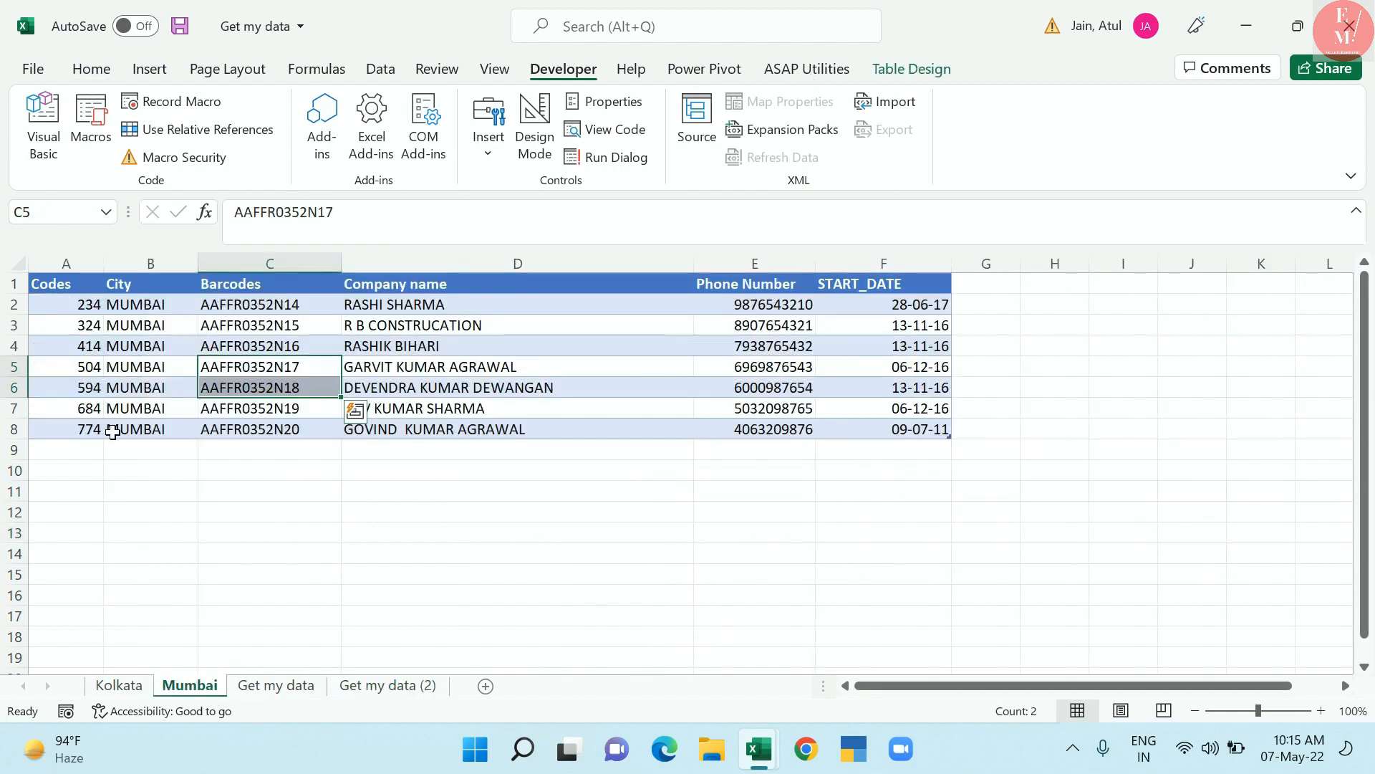
{"action": "left_click", "coordinate": [97, 448]}
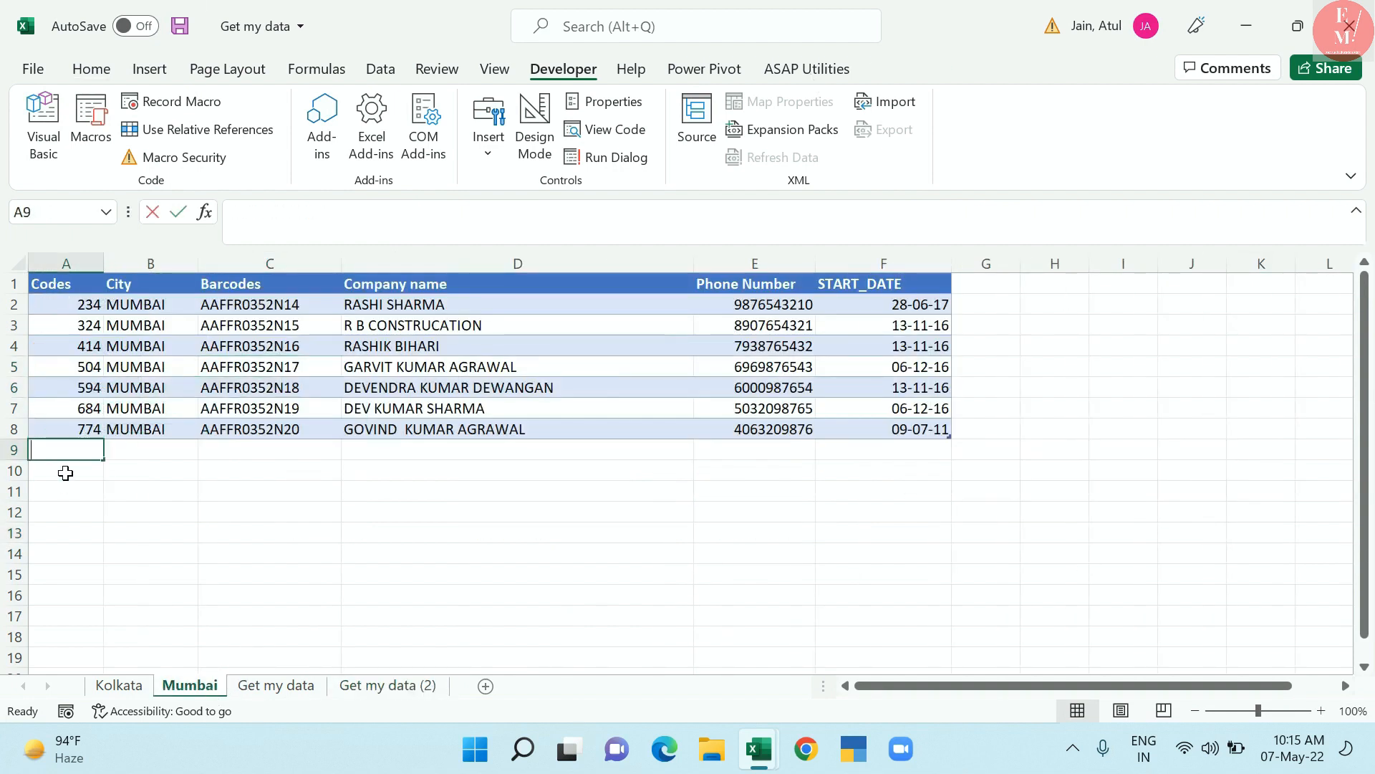
{"action": "type", "text": "456"}
{"action": "key", "text": "Tab"}
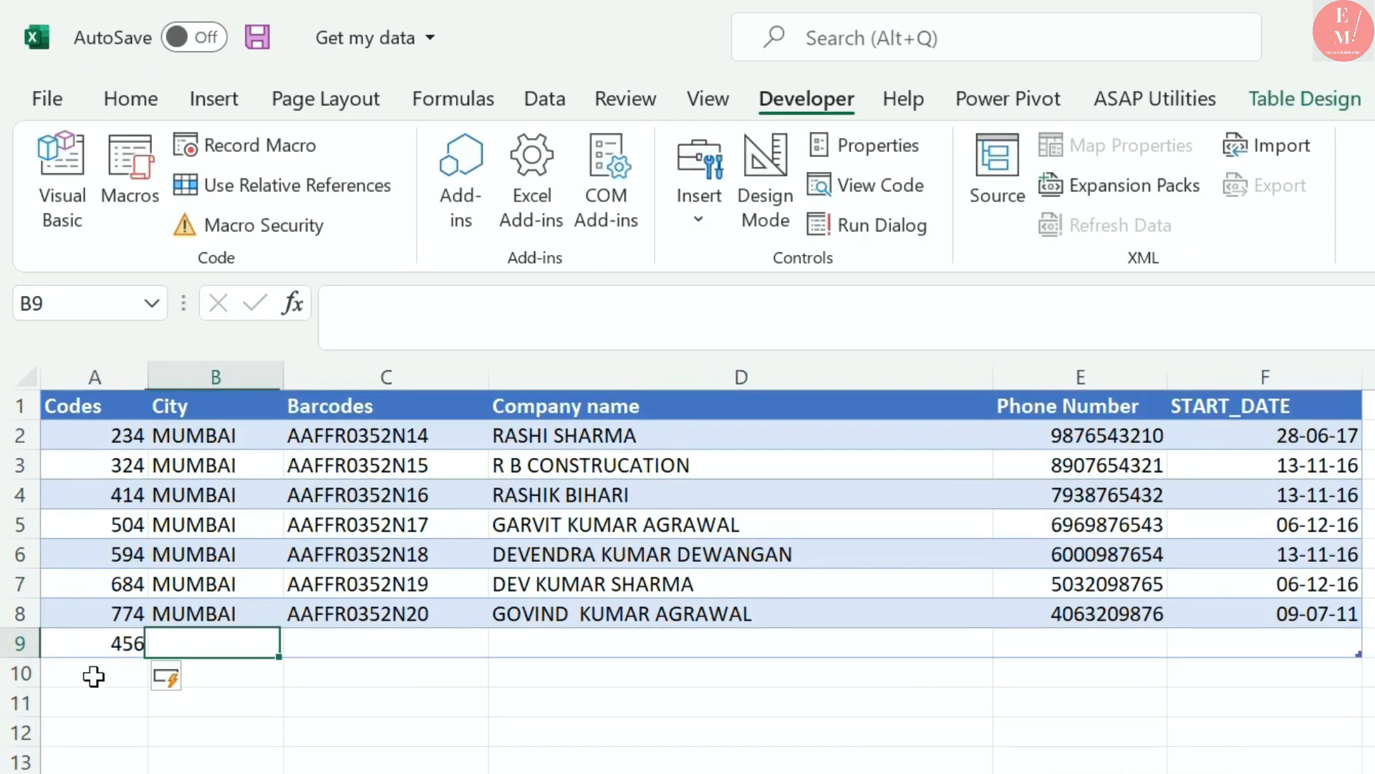
{"action": "type", "text": "m"}
{"action": "key", "text": "Tab"}
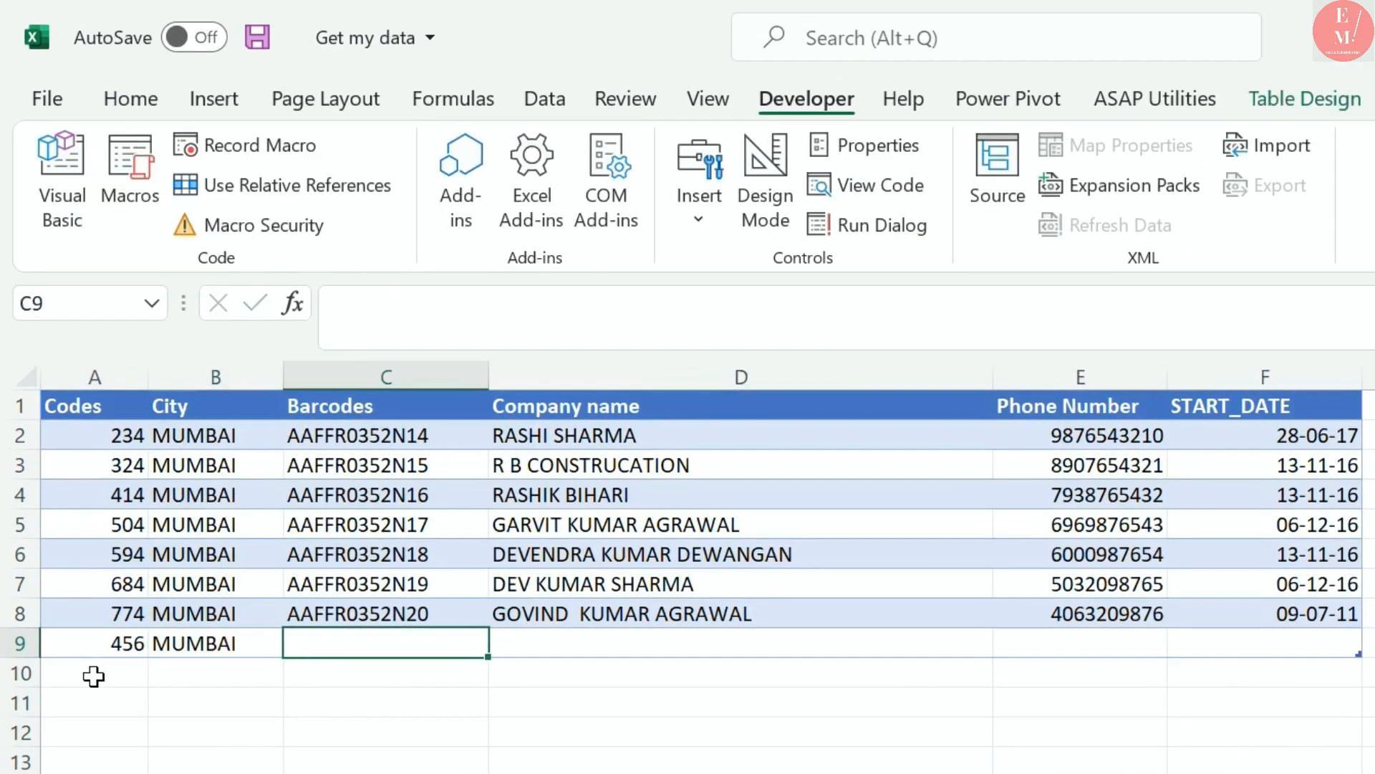
{"action": "type", "text": "asdrf"}
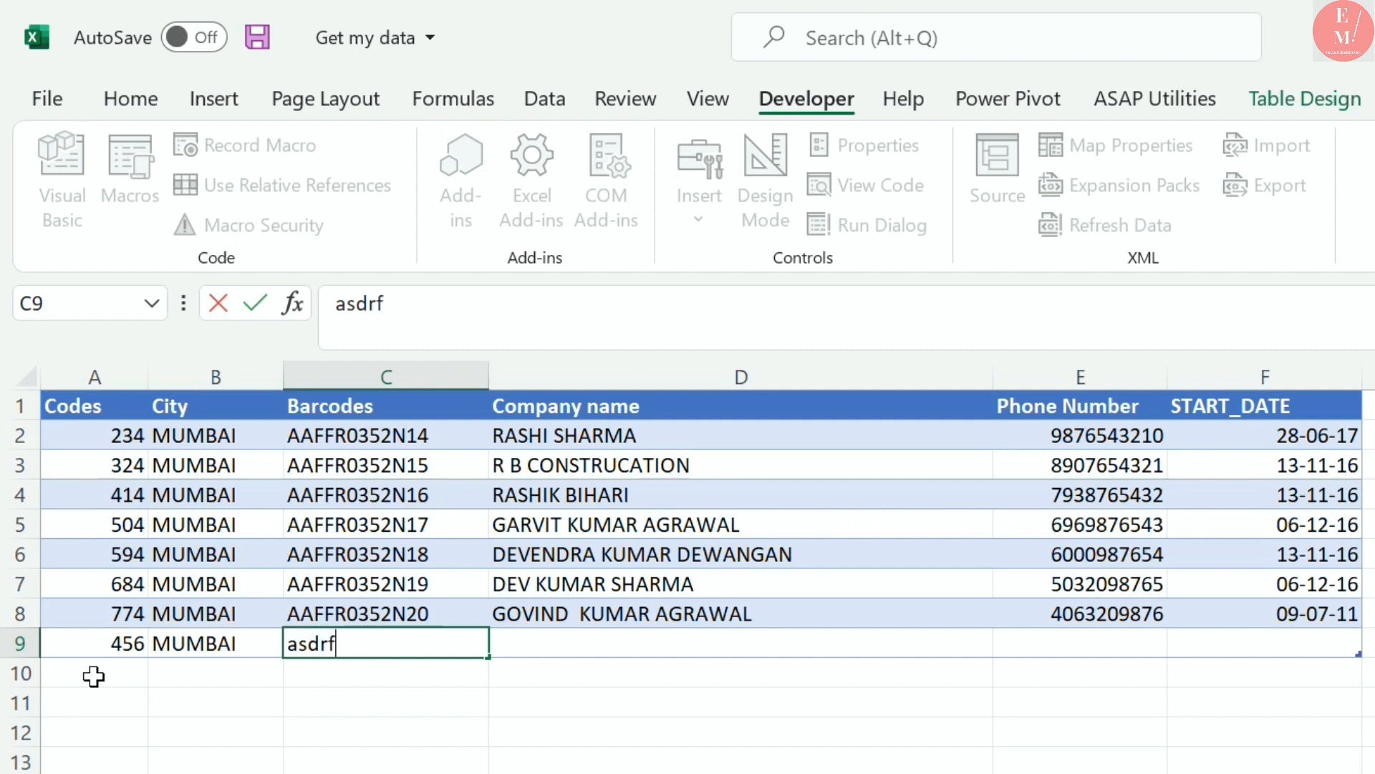
{"action": "type", "text": "43"}
{"action": "key", "text": "Tab"}
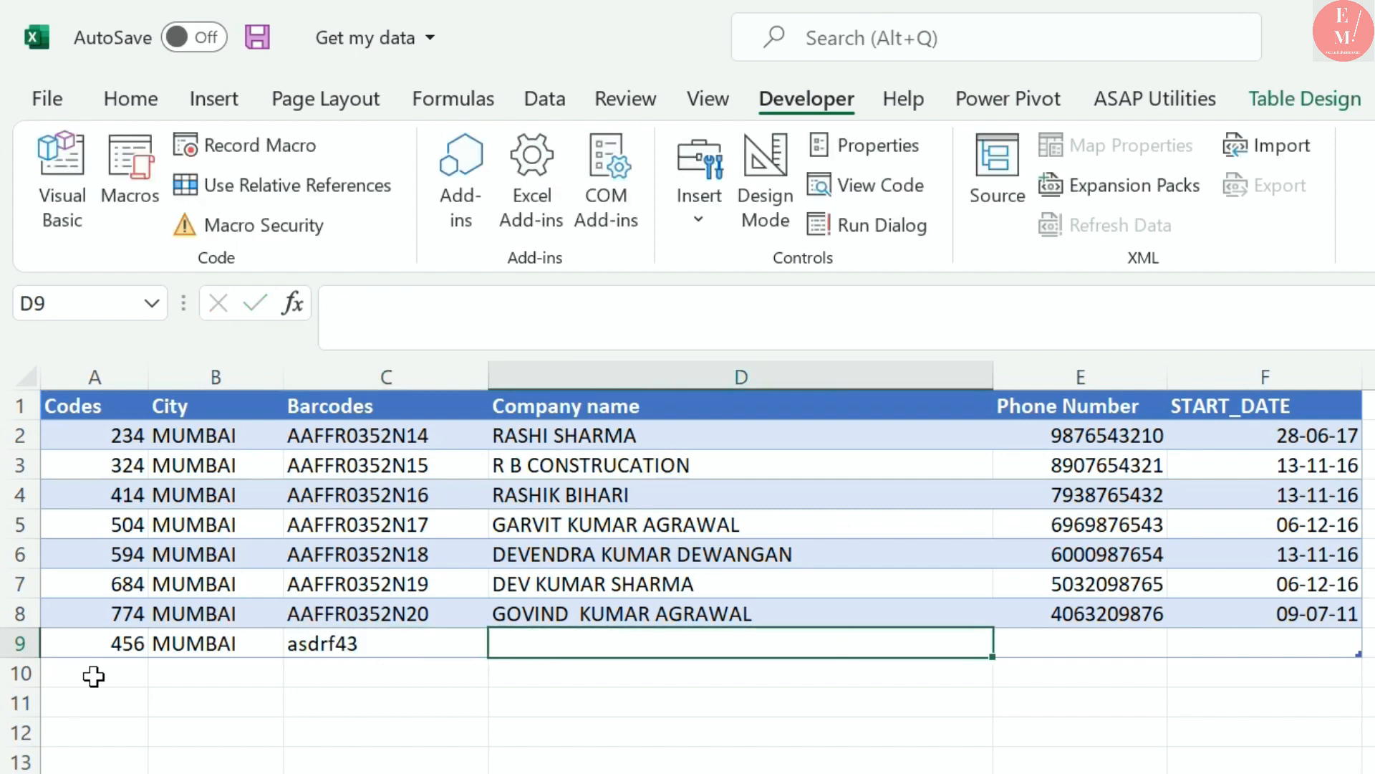
Complete row 9 of the Mumbai table with a person's name as company name, a phone number and start date 21-4-2022
{"action": "type", "text": "Shil"}
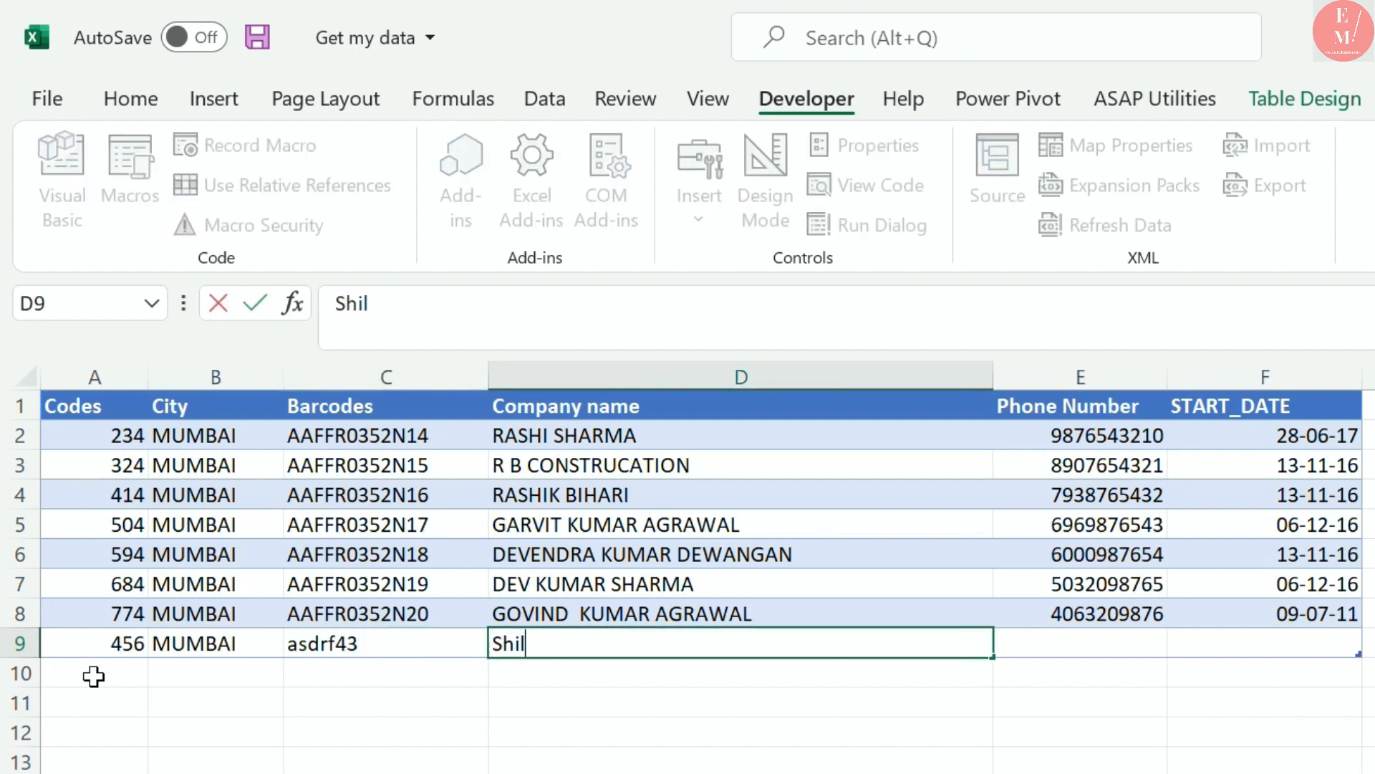
{"action": "type", "text": "pa jain"}
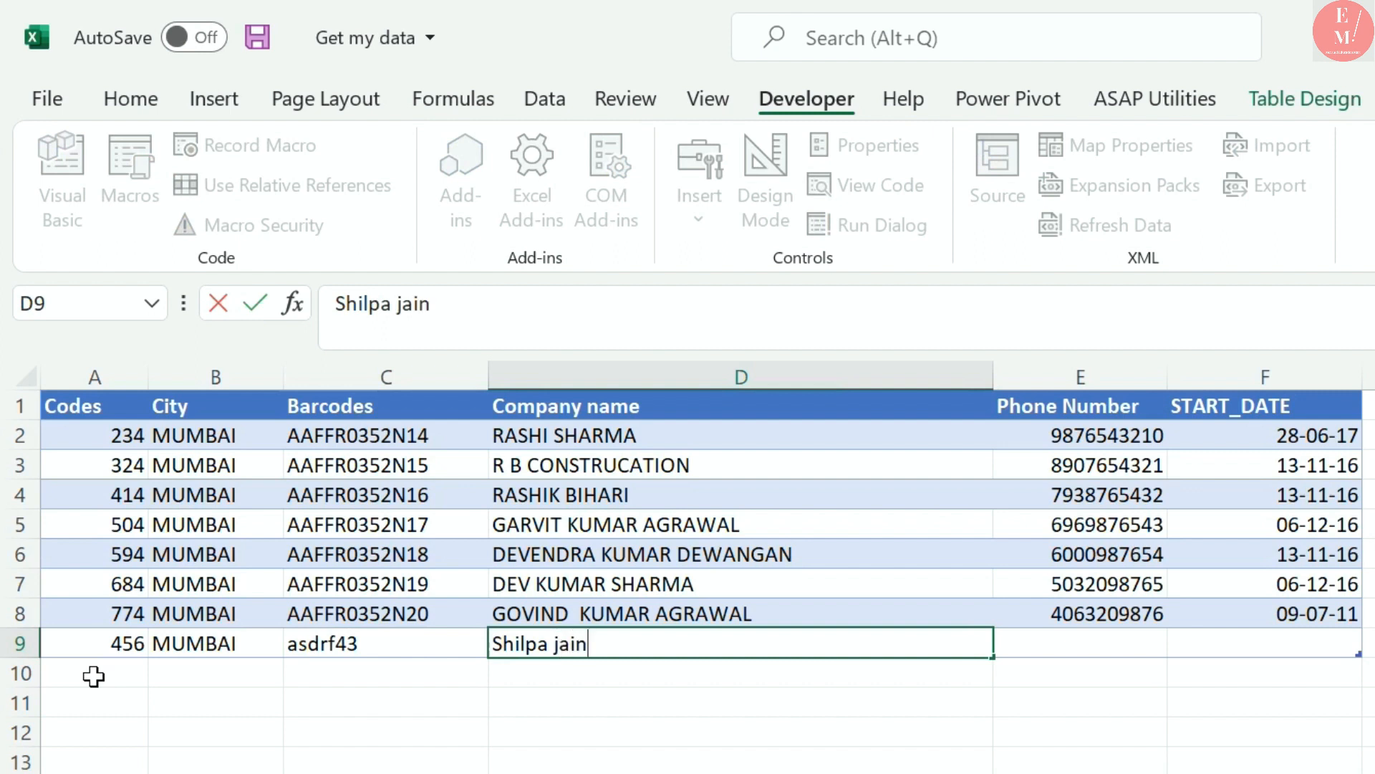
{"action": "key", "text": "Tab"}
{"action": "type", "text": "628298293"}
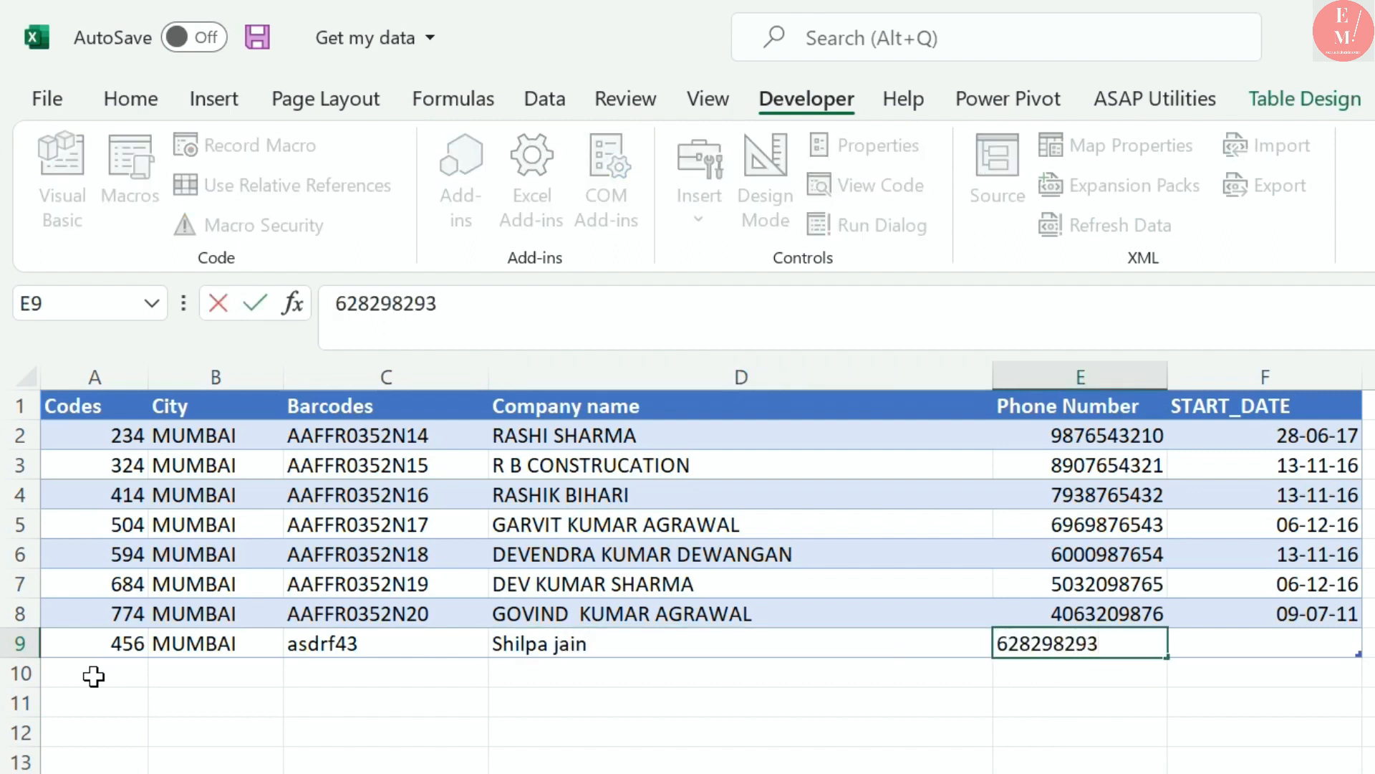
{"action": "key", "text": "Tab"}
{"action": "type", "text": "21-4-2022"}
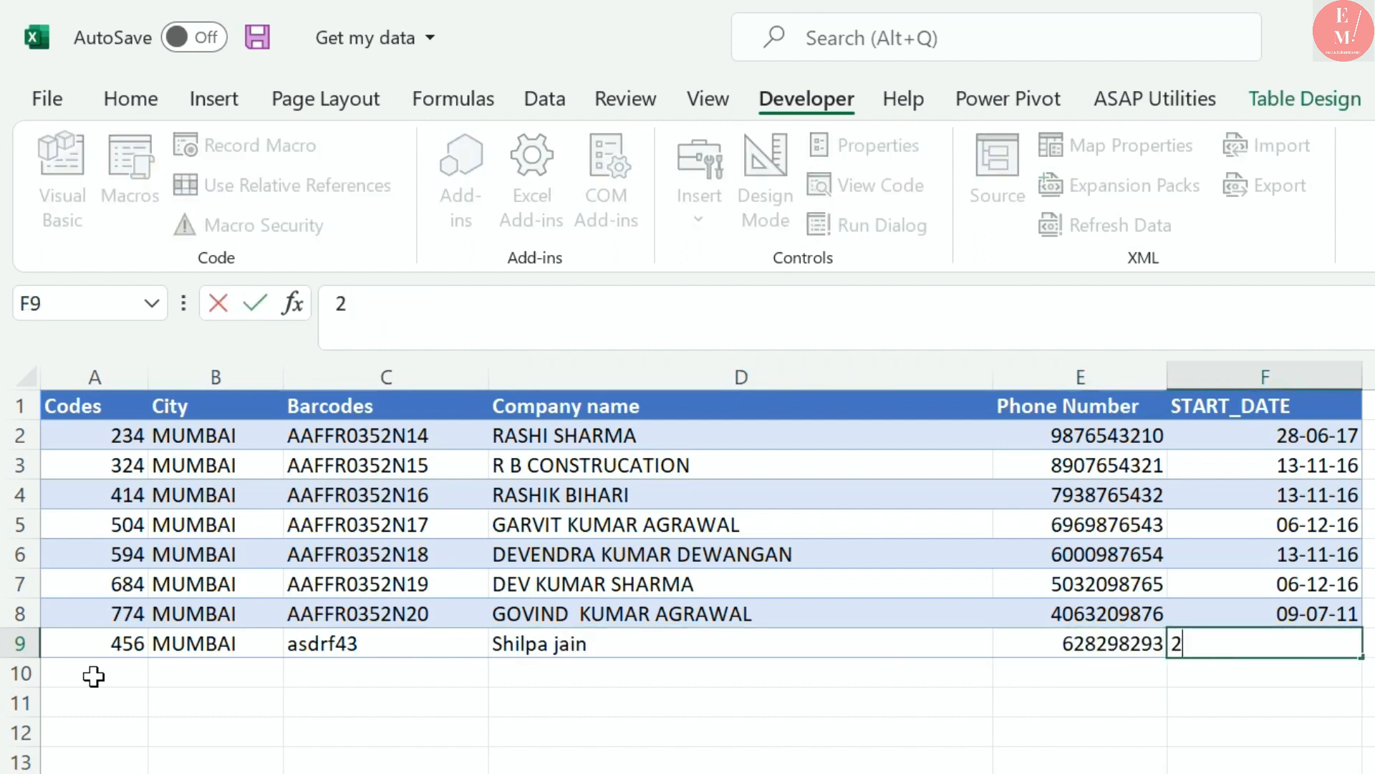
{"action": "key", "text": "Return"}
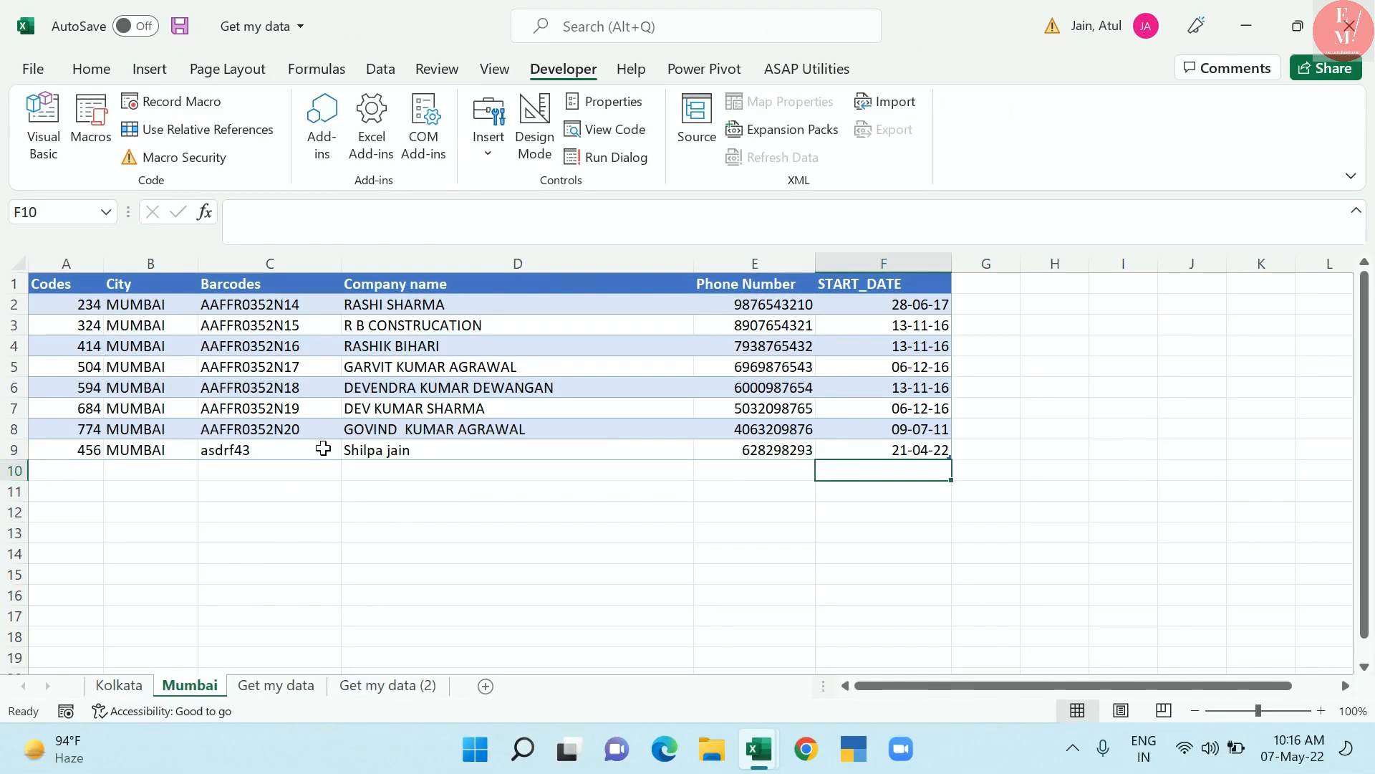
Copy barcode asdrf43 from the Mumbai sheet into A9 of the Barcodes table on Get my data (2) and select the Mumbai result in J12:O12
{"action": "left_click", "coordinate": [319, 449]}
{"action": "key", "text": "ctrl+c"}
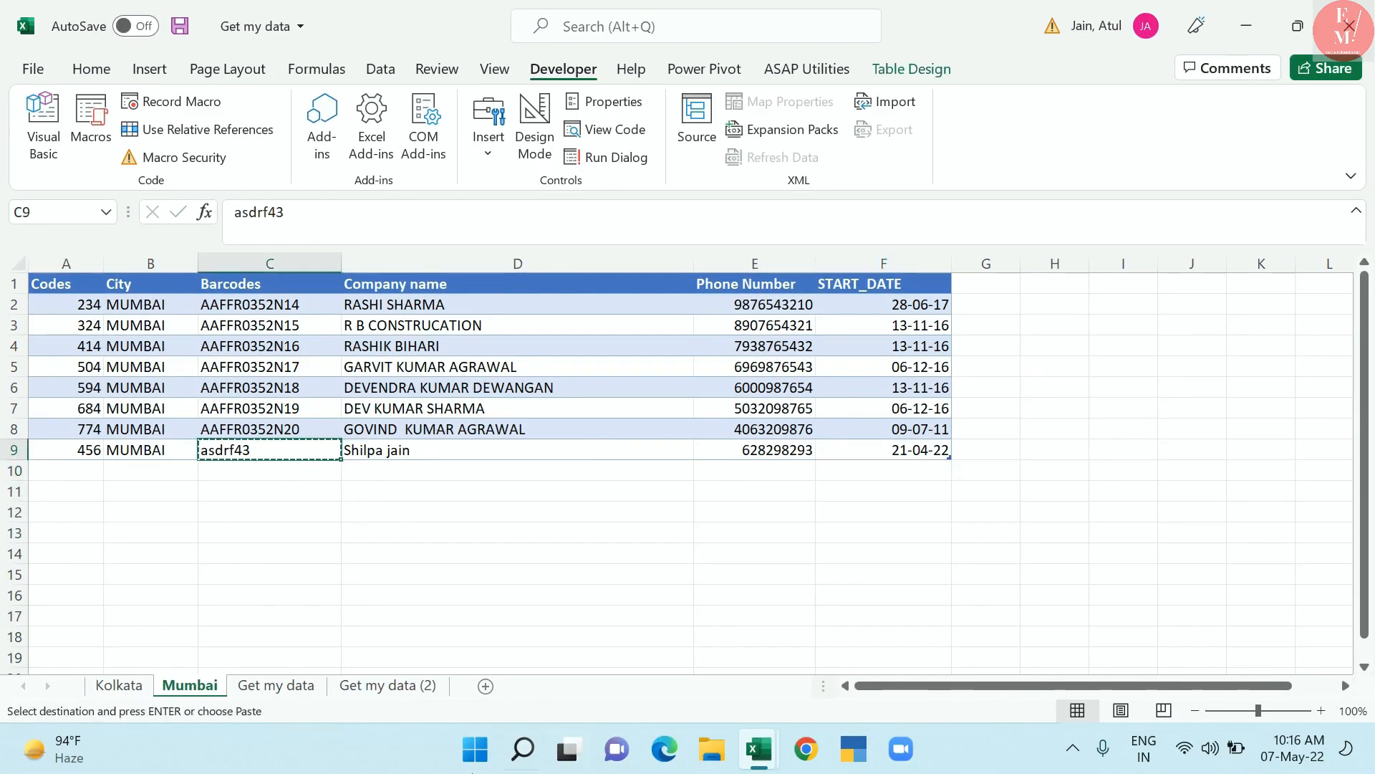
{"action": "left_click", "coordinate": [398, 686]}
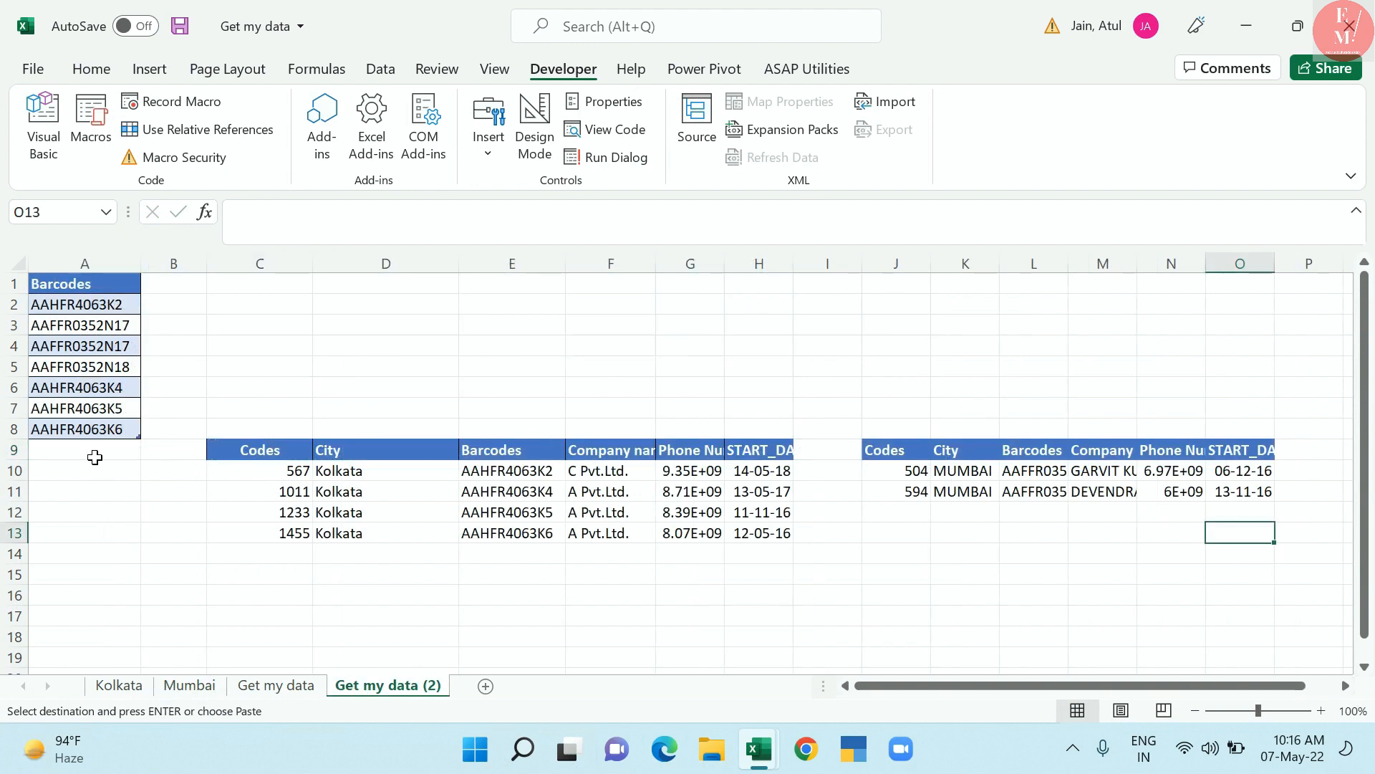
{"action": "left_click", "coordinate": [95, 457]}
{"action": "key", "text": "Return"}
{"action": "left_click", "coordinate": [136, 533]}
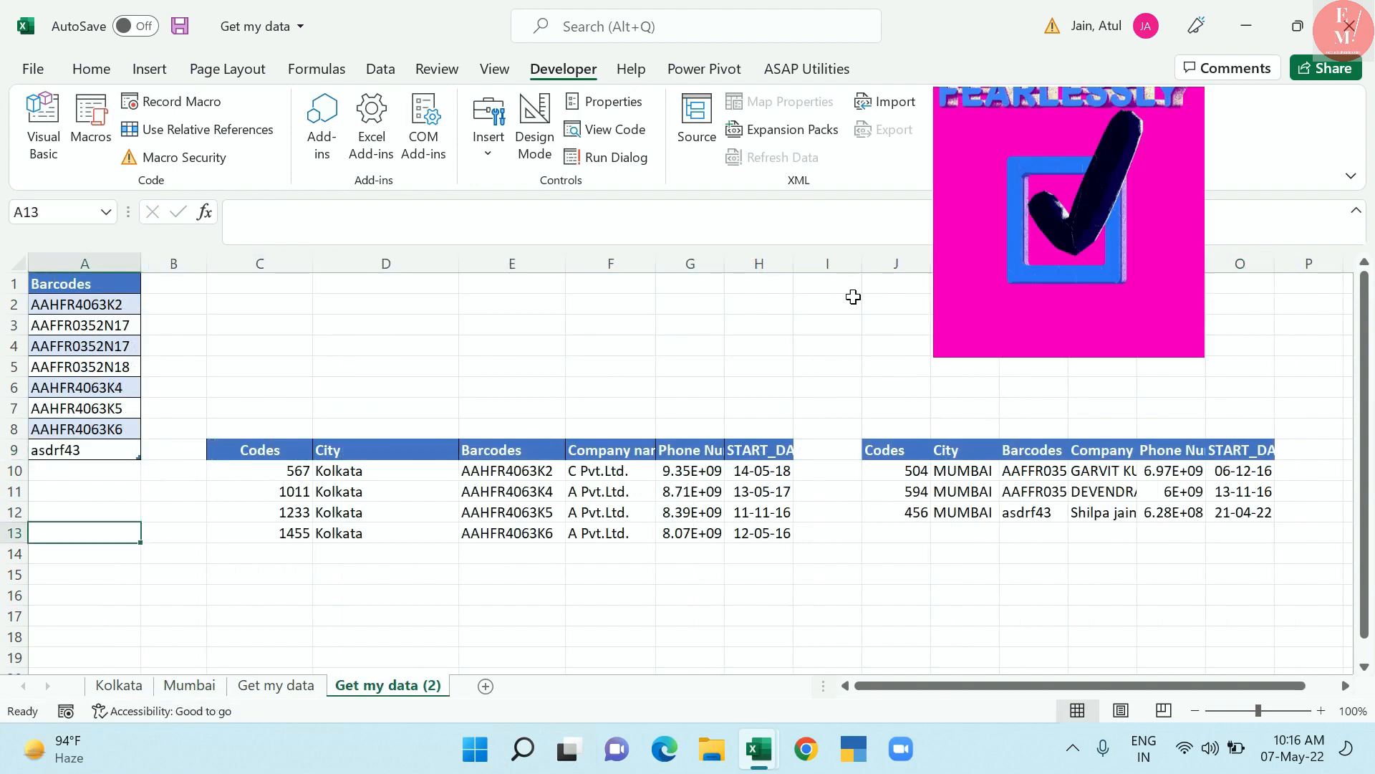
{"action": "left_click_drag", "start_coordinate": [928, 520], "coordinate": [1255, 520]}
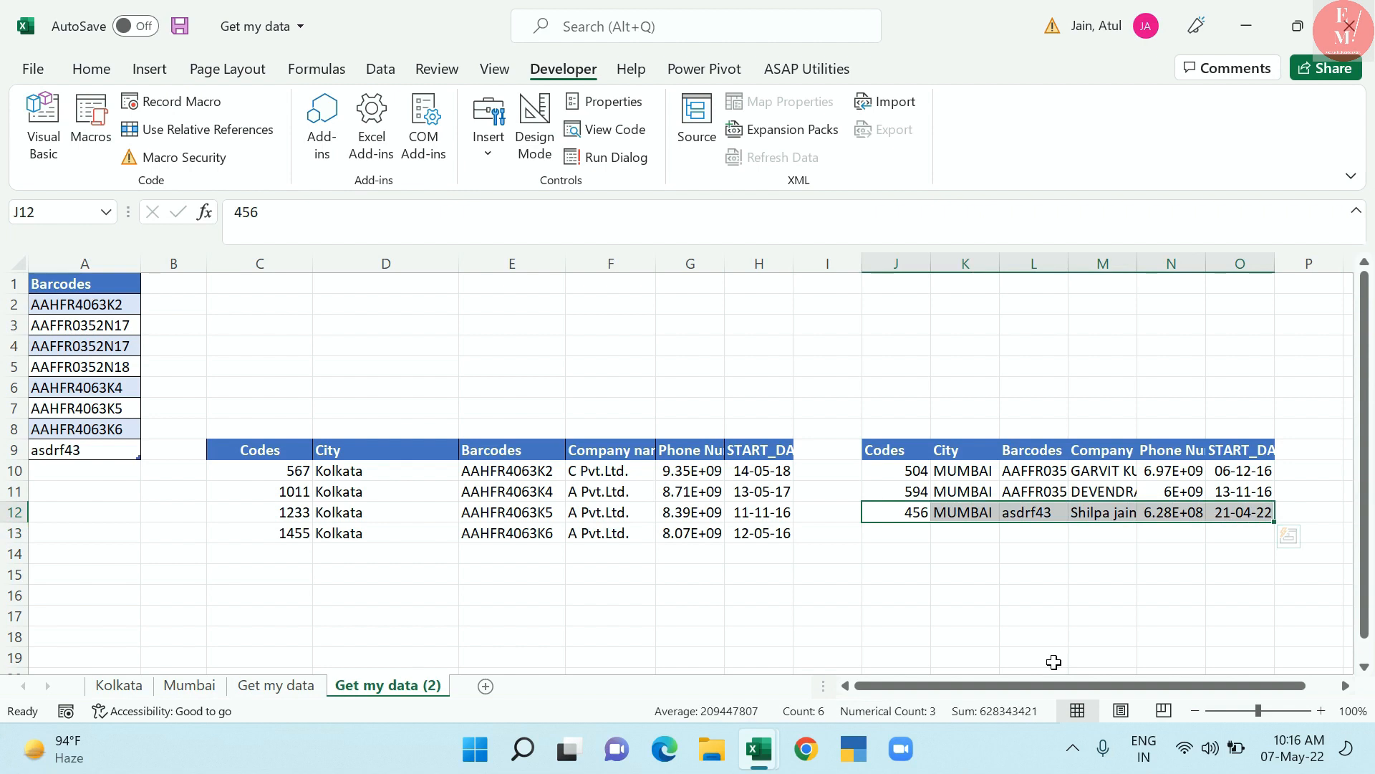